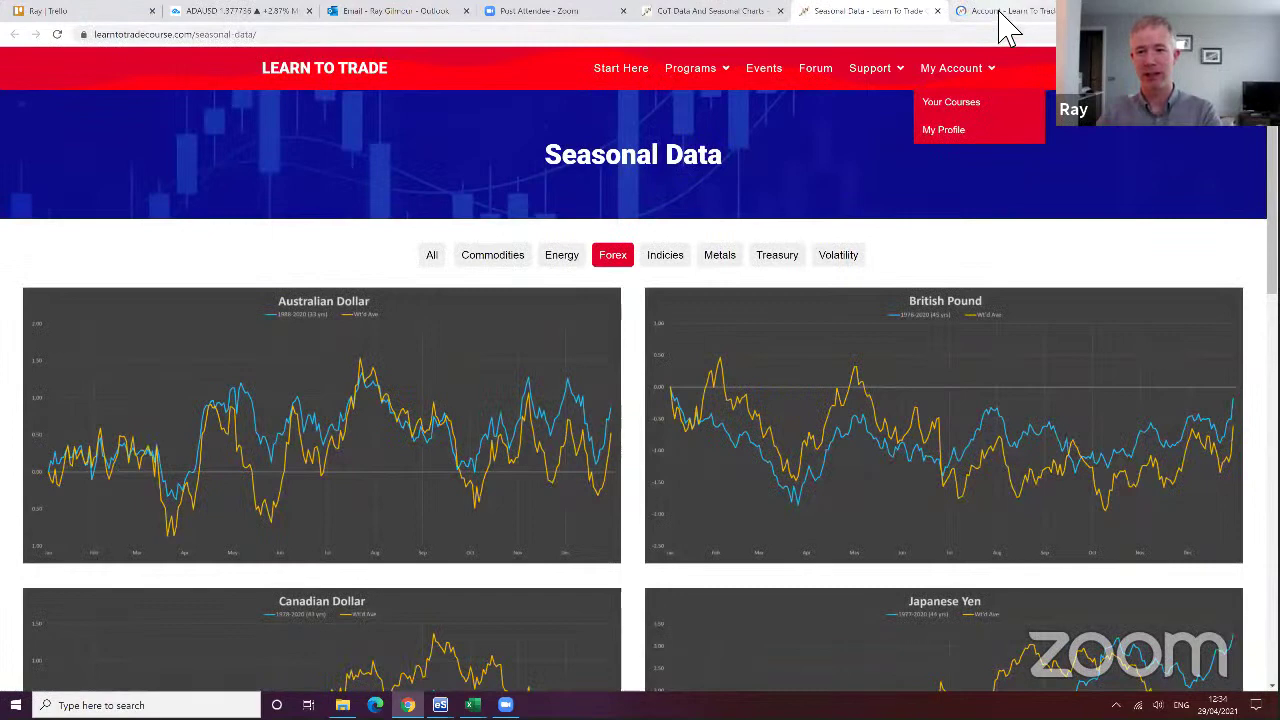
# Open the CoT Data And Seasonal Charts page from the account area and view the Canadian Dollar's seasonal chart
pyautogui.click(1003, 14)
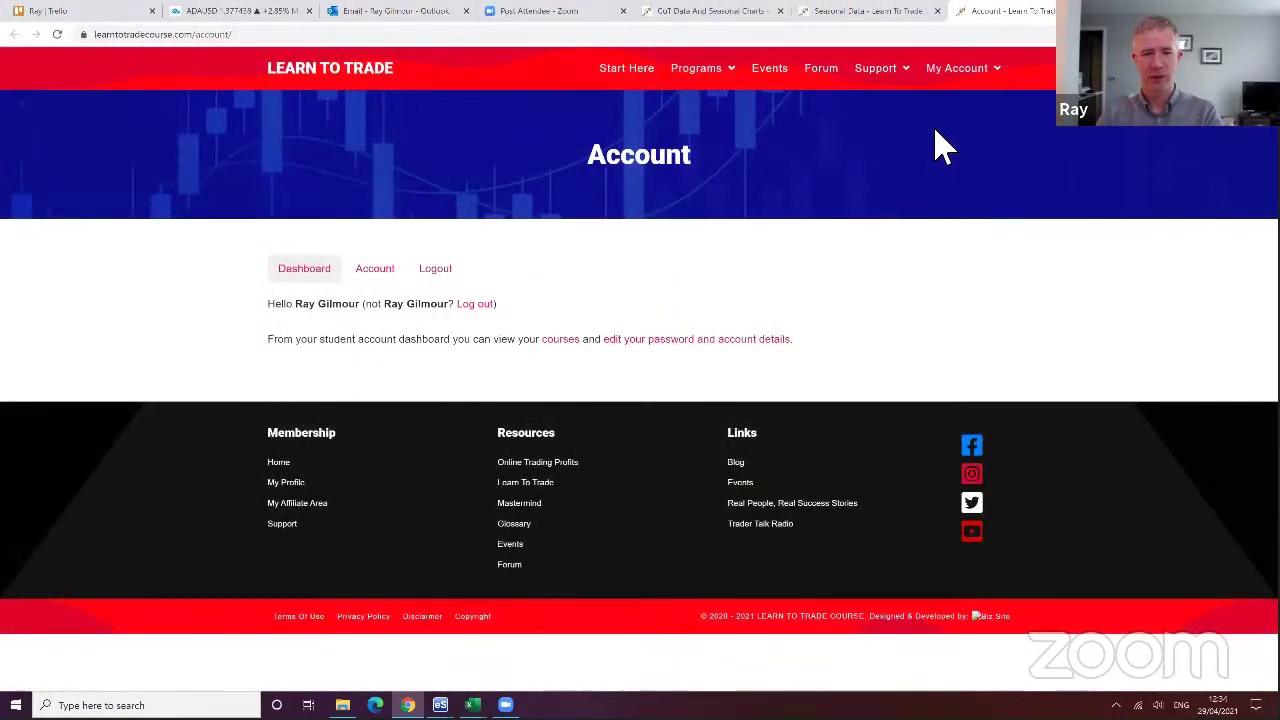
pyautogui.moveTo(960, 95)
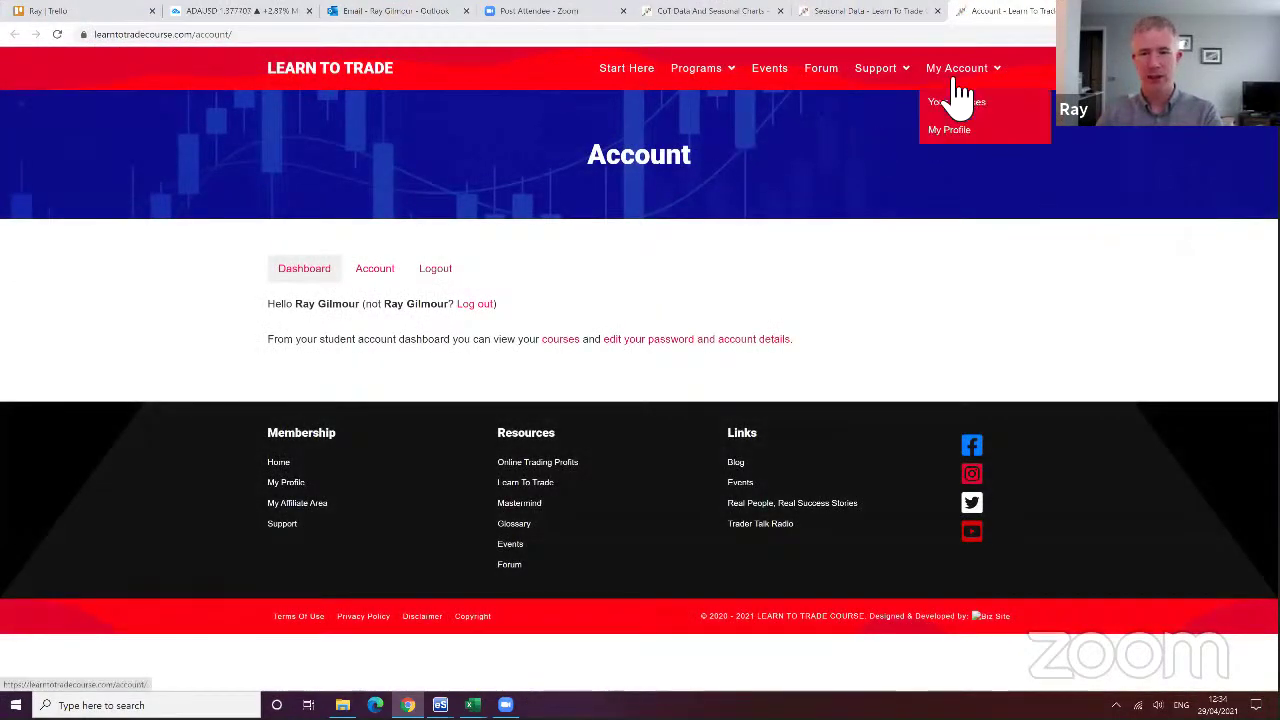
pyautogui.click(318, 283)
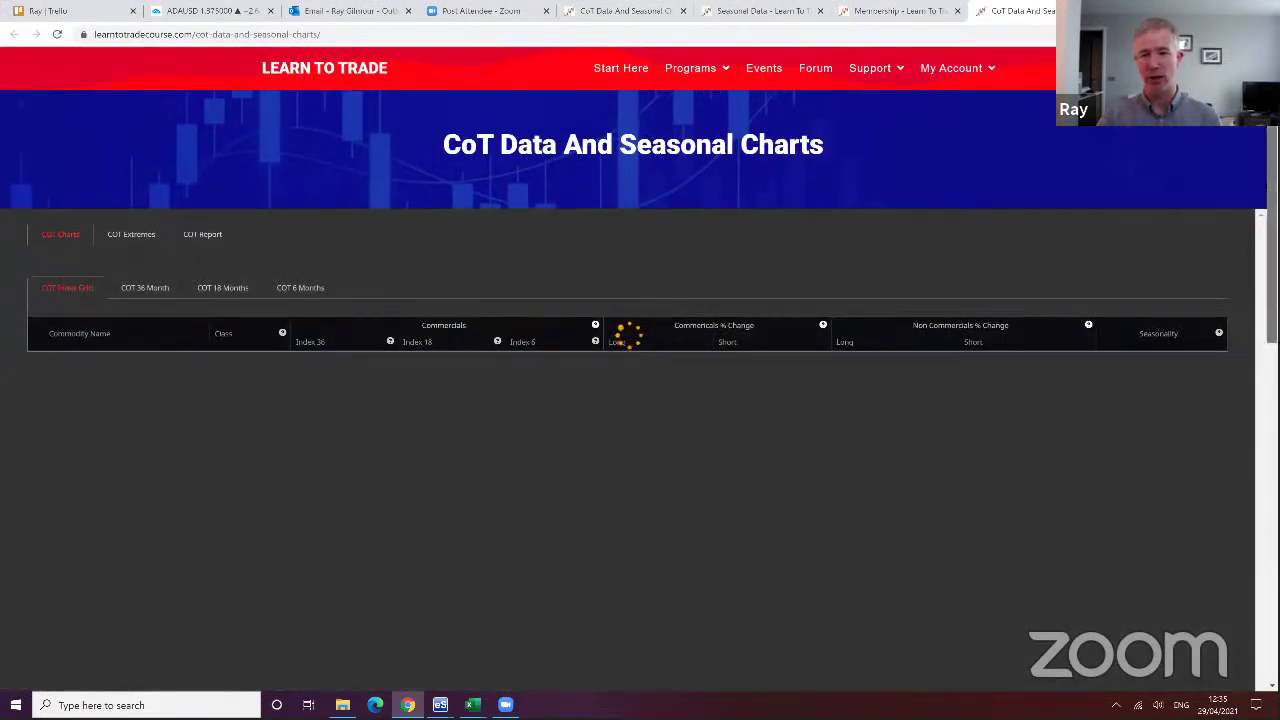
pyautogui.scroll(-1, 640, 400)
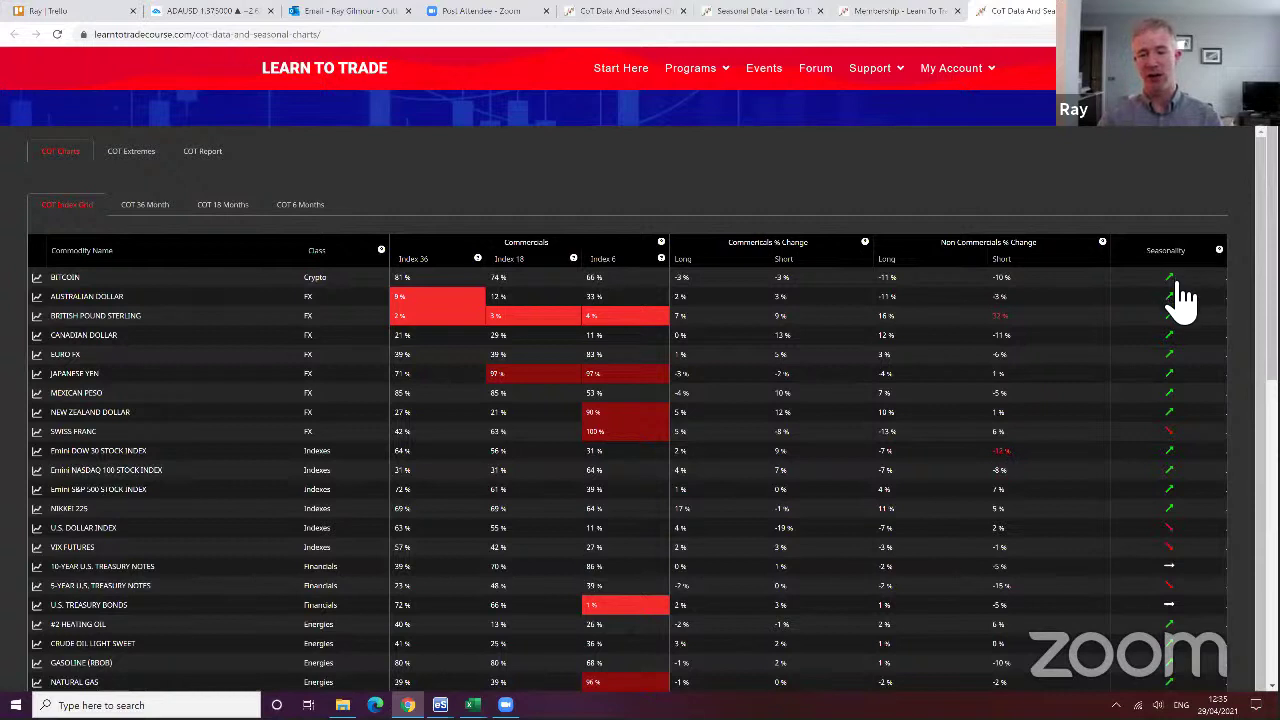
pyautogui.click(1170, 335)
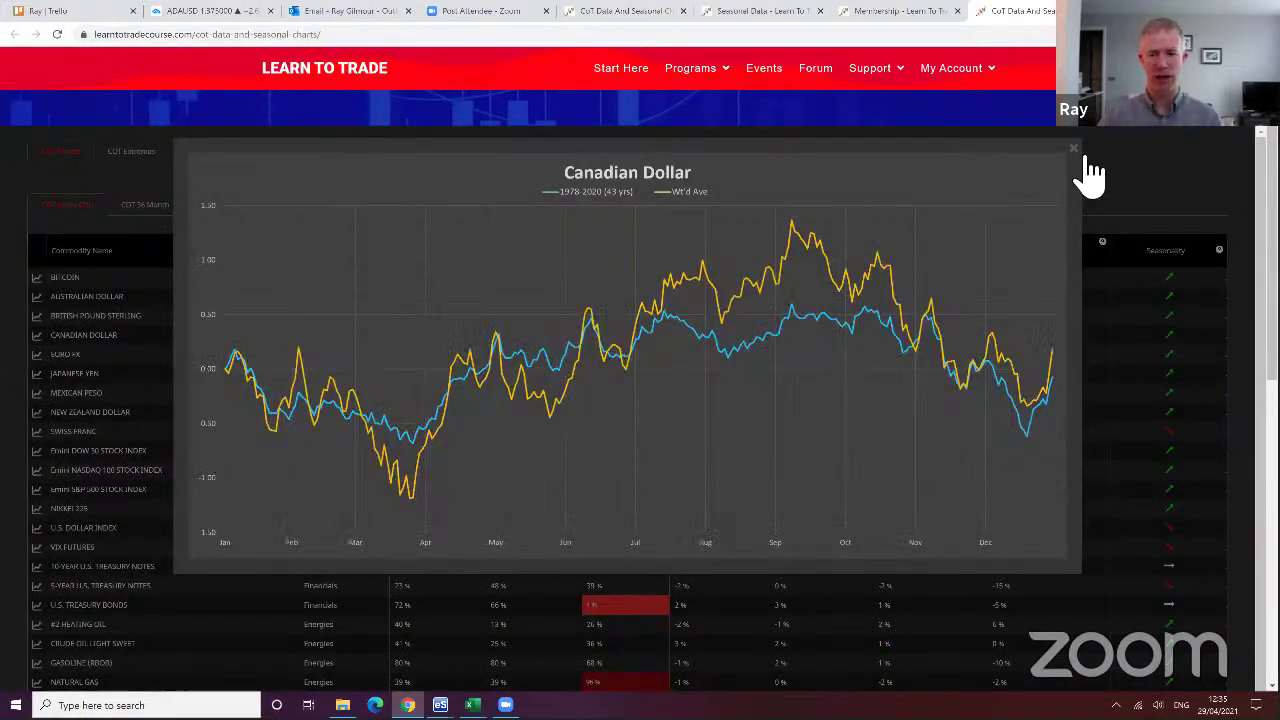
pyautogui.click(1135, 445)
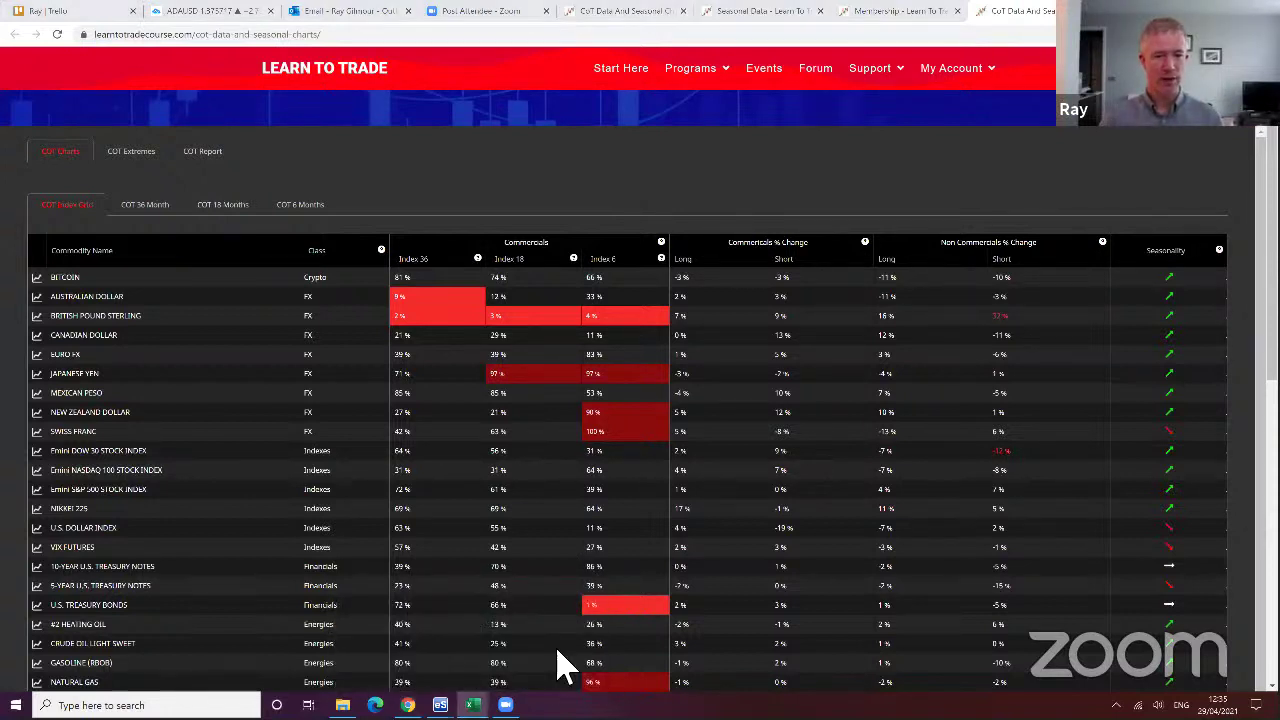
# Switch to the monthly performance heat map in Excel, mark the April–May boundary and circle the currency values in both months
pyautogui.hotkey('alt', 'Tab')
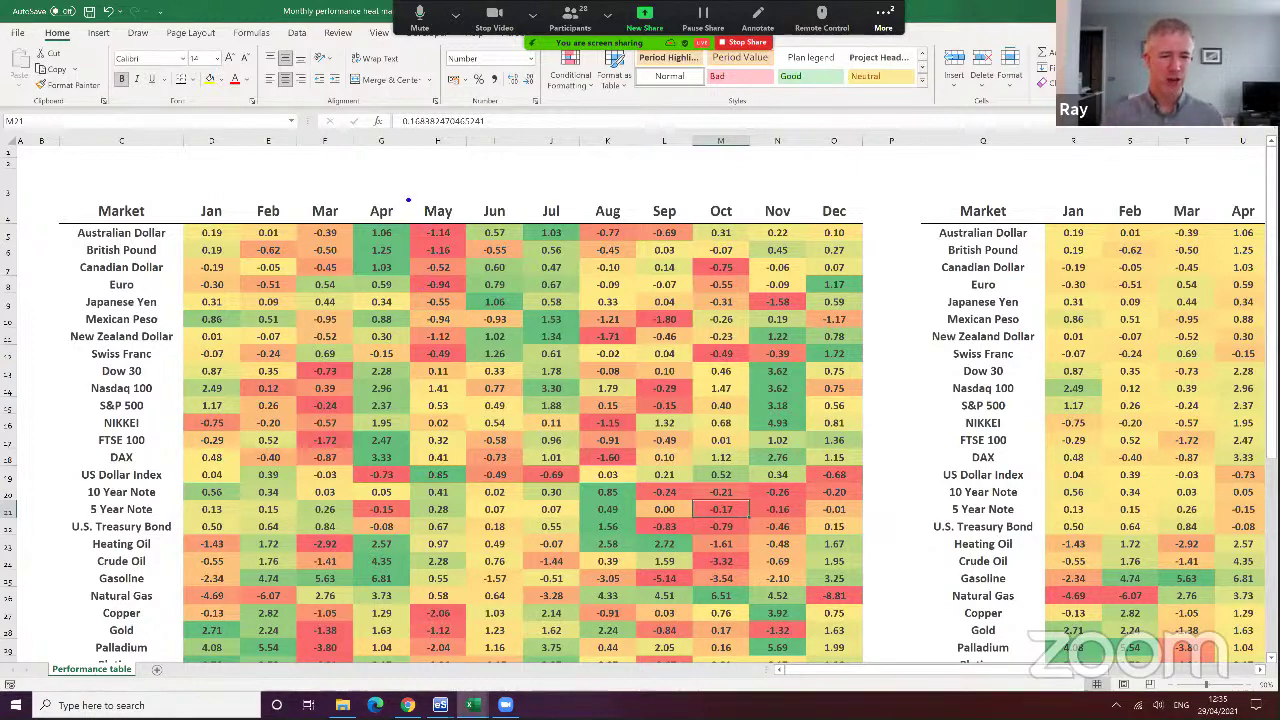
pyautogui.moveTo(408, 200)
pyautogui.mouseDown()
pyautogui.moveTo(403, 408)
pyautogui.moveTo(348, 392)
pyautogui.moveTo(352, 252)
pyautogui.moveTo(384, 191)
pyautogui.moveTo(400, 204)
pyautogui.mouseUp()
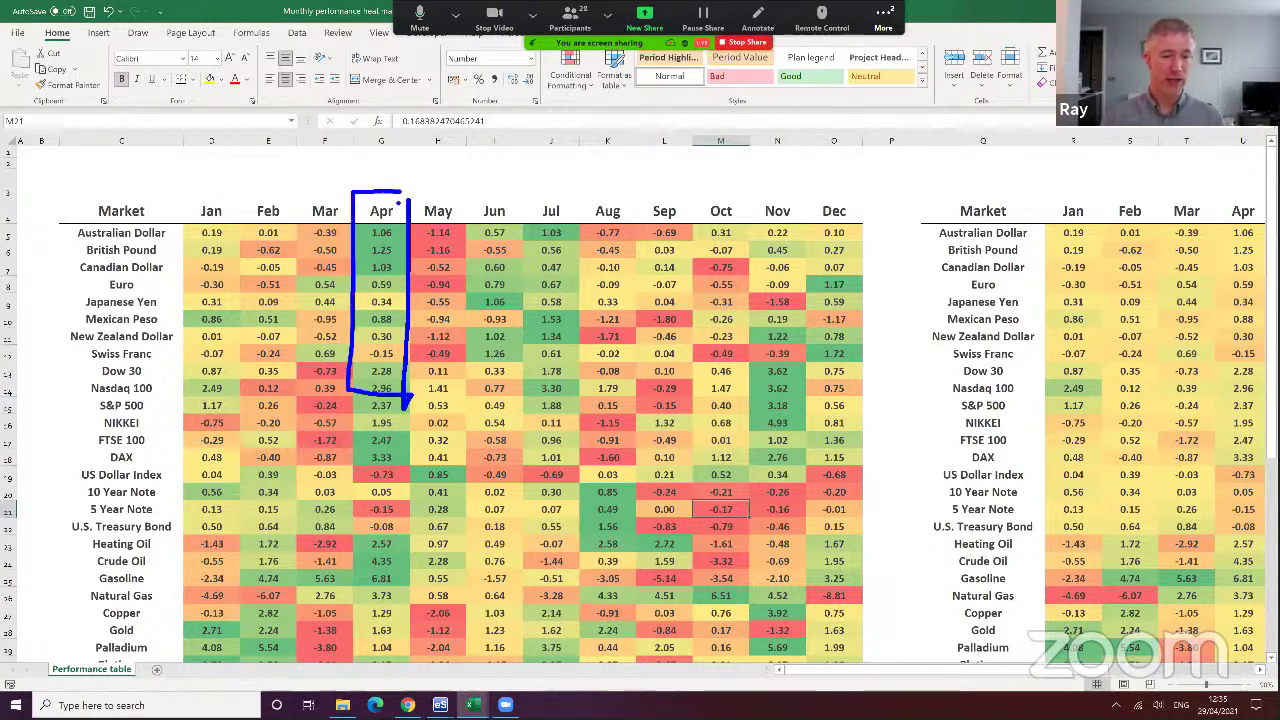
pyautogui.moveTo(402, 455)
pyautogui.mouseDown()
pyautogui.moveTo(342, 457)
pyautogui.moveTo(390, 493)
pyautogui.mouseUp()
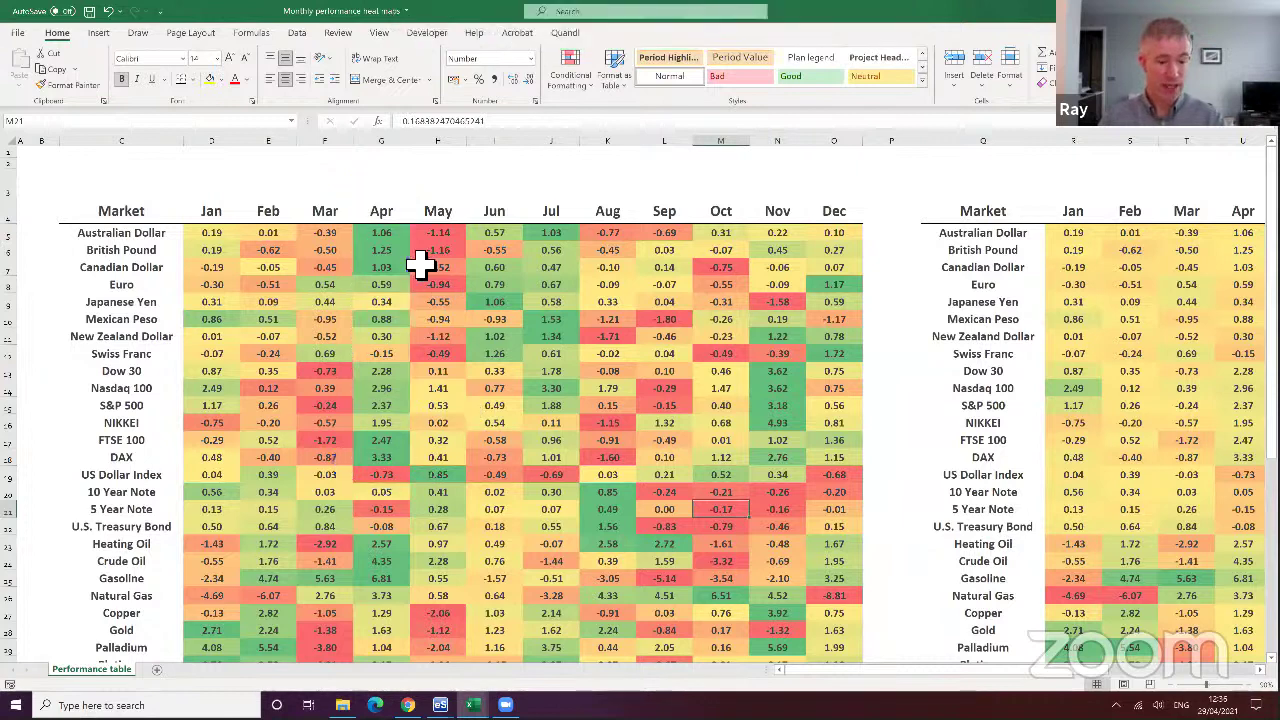
pyautogui.moveTo(410, 210); pyautogui.dragTo(410, 567)
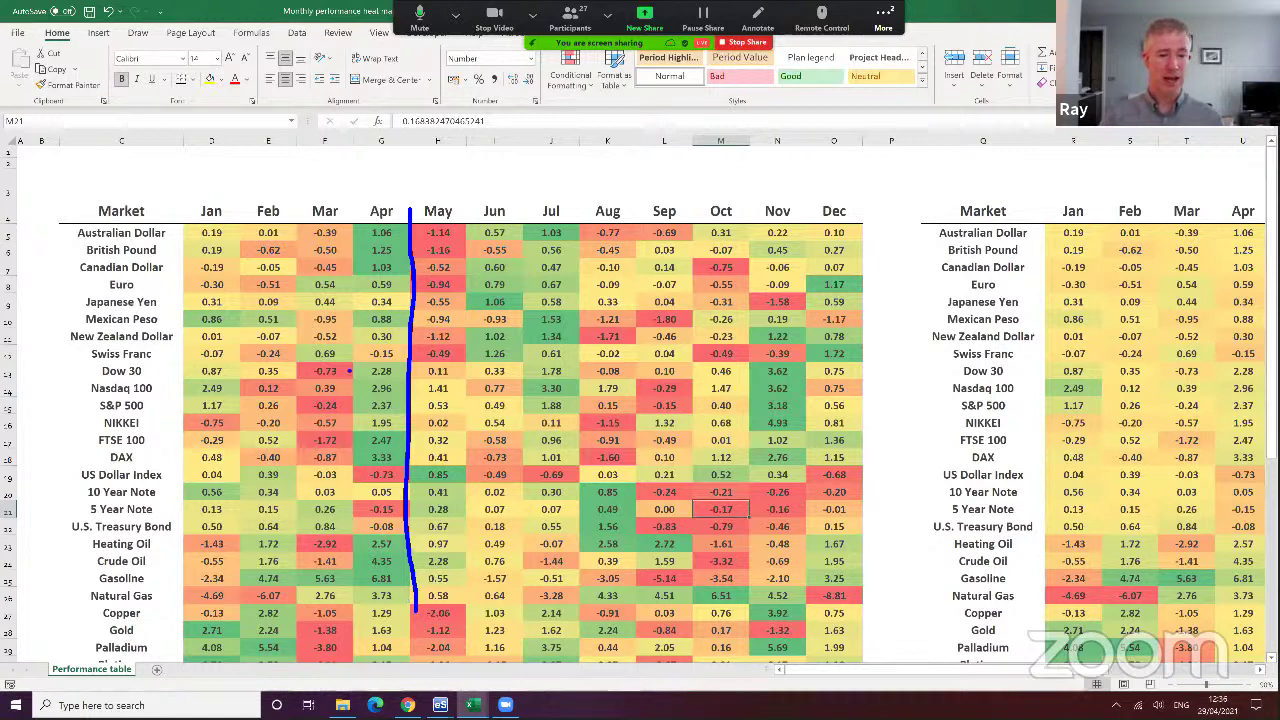
pyautogui.moveTo(384, 207)
pyautogui.mouseDown()
pyautogui.moveTo(366, 208)
pyautogui.moveTo(385, 352)
pyautogui.moveTo(400, 212)
pyautogui.moveTo(445, 354)
pyautogui.moveTo(466, 210)
pyautogui.mouseUp()
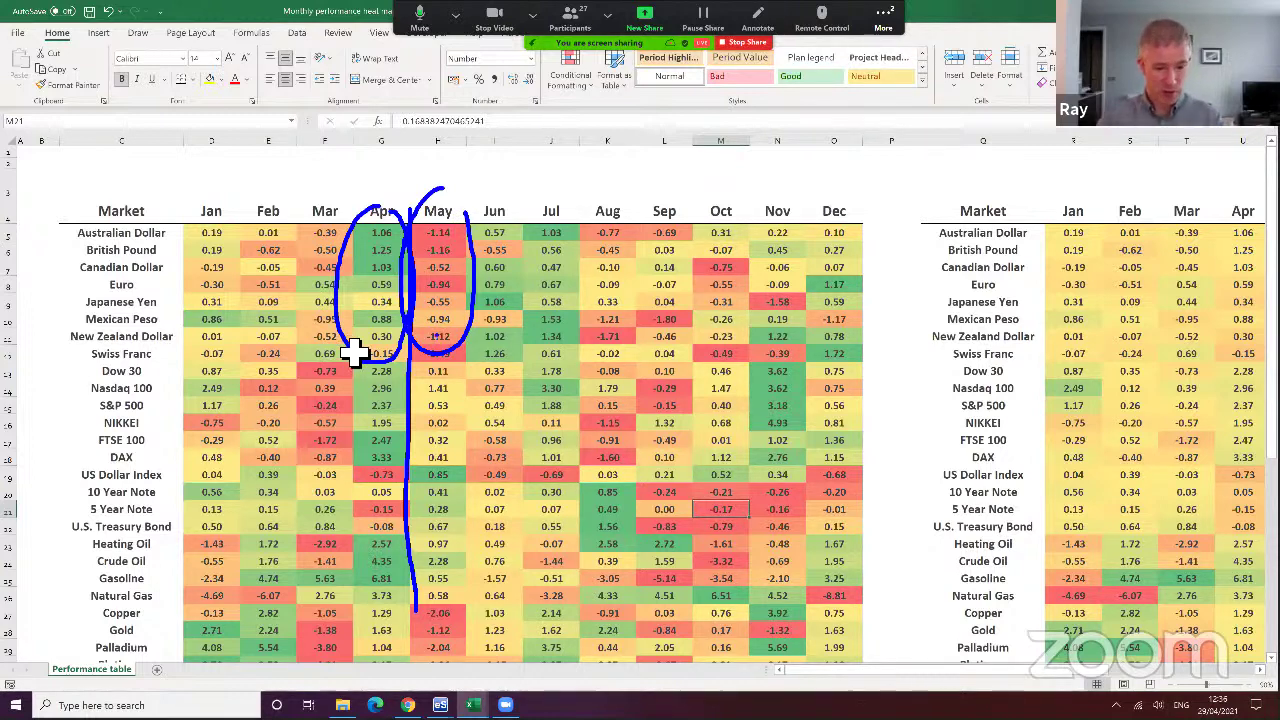
# Circle the May values of the metals from Copper to Silver in the heat map
pyautogui.scroll(-1, 400, 500)
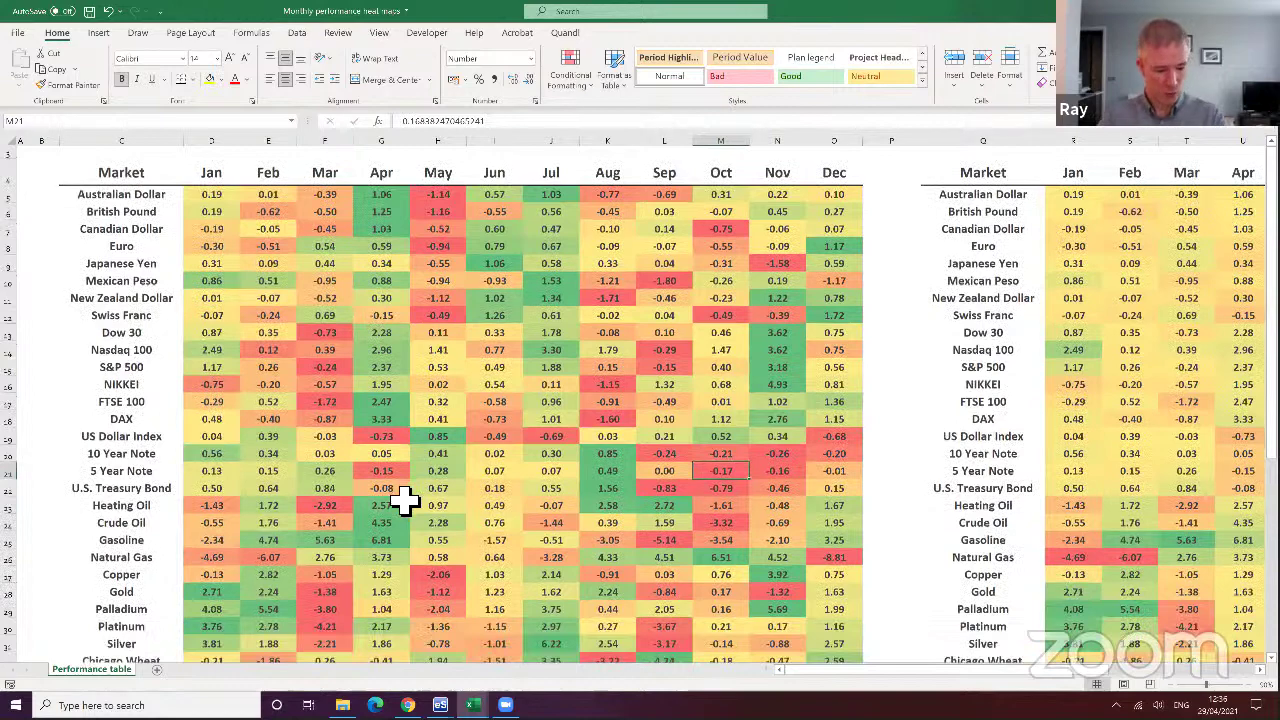
pyautogui.scroll(-2, 402, 512)
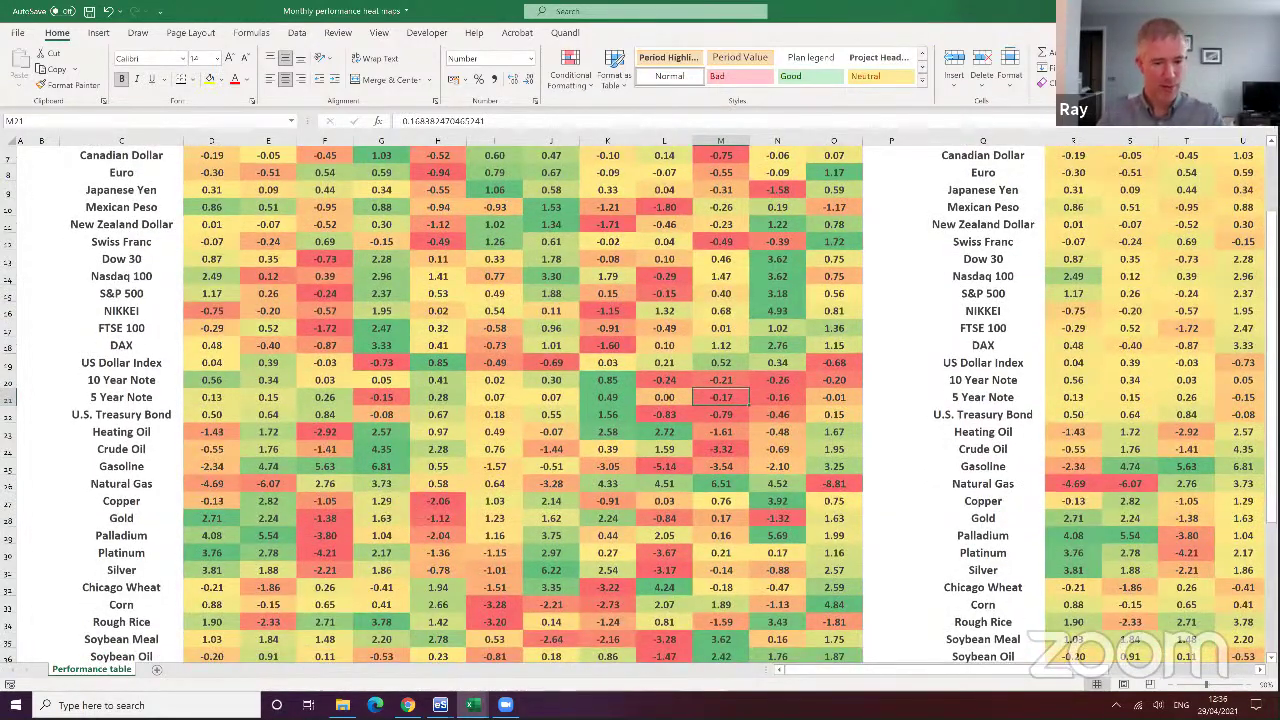
pyautogui.moveTo(415, 474)
pyautogui.mouseDown()
pyautogui.moveTo(404, 548)
pyautogui.moveTo(486, 496)
pyautogui.moveTo(432, 461)
pyautogui.mouseUp()
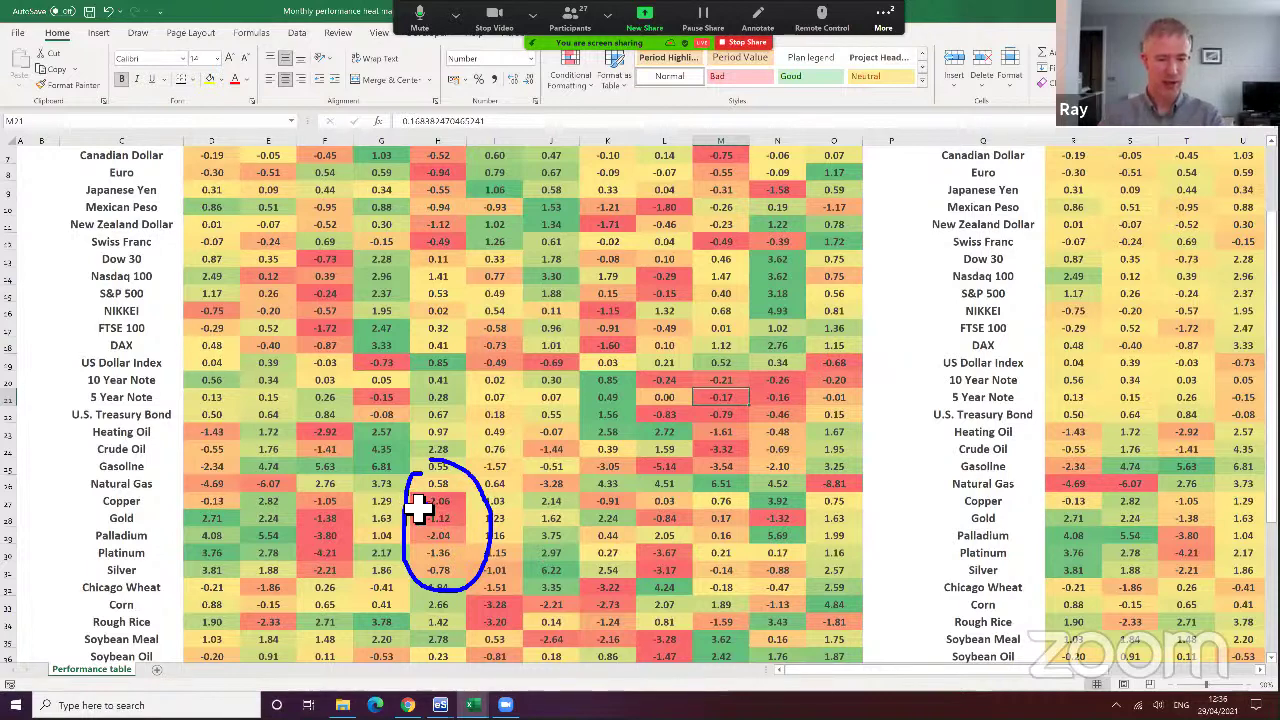
pyautogui.scroll(2, 418, 508)
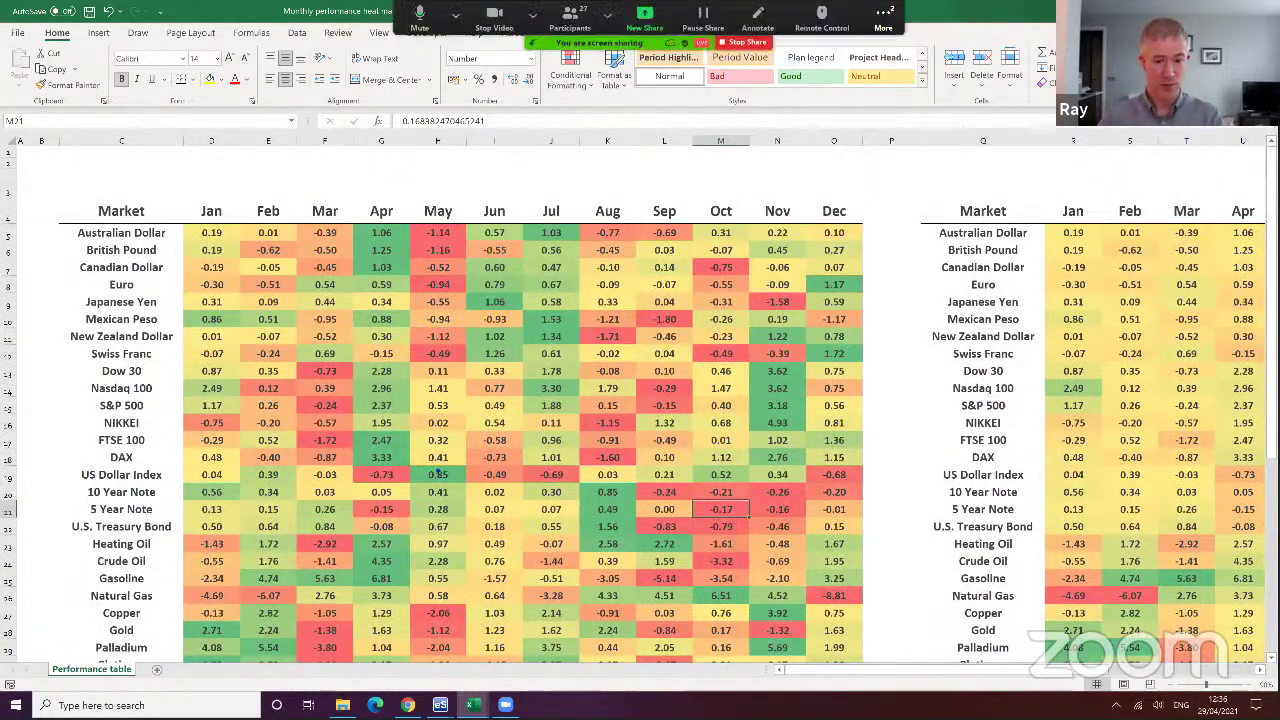
# Circle the US Dollar Index values for May and April, redraw the boundary line between the two months, and clear the annotations
pyautogui.moveTo(428, 457)
pyautogui.mouseDown()
pyautogui.moveTo(462, 496)
pyautogui.moveTo(456, 457)
pyautogui.mouseUp()
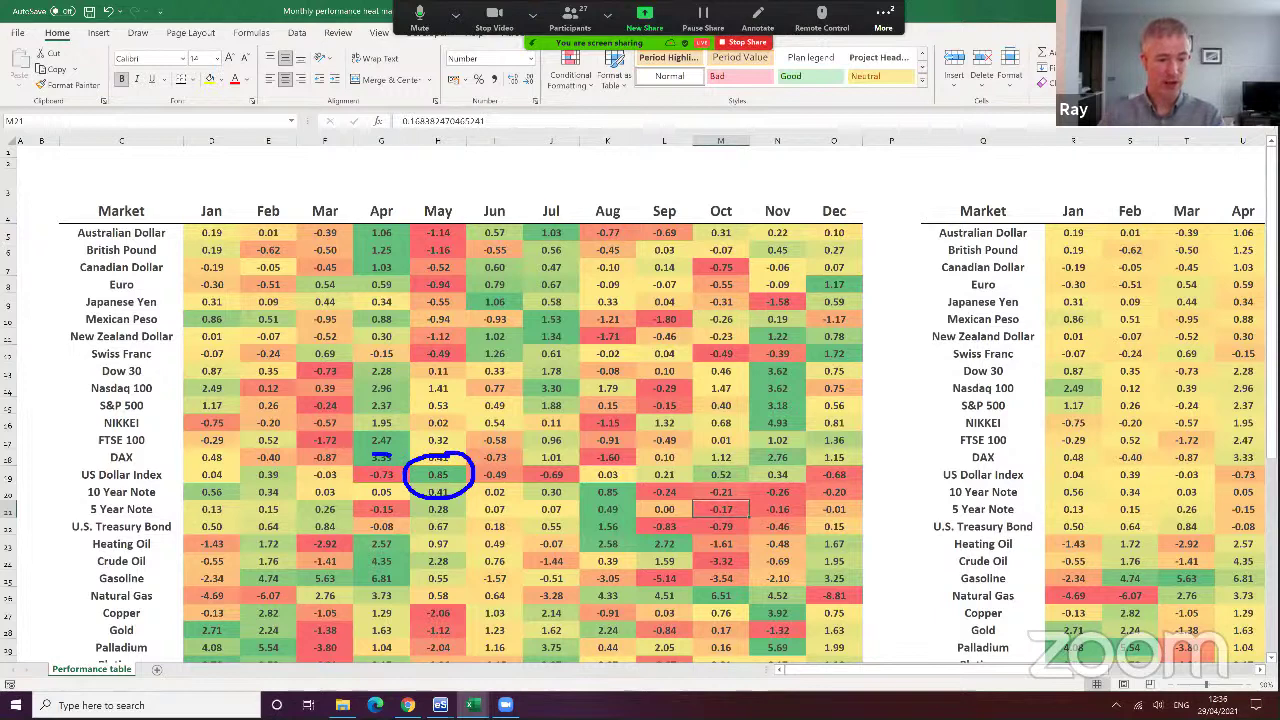
pyautogui.moveTo(372, 455)
pyautogui.mouseDown()
pyautogui.moveTo(327, 472)
pyautogui.moveTo(408, 462)
pyautogui.mouseUp()
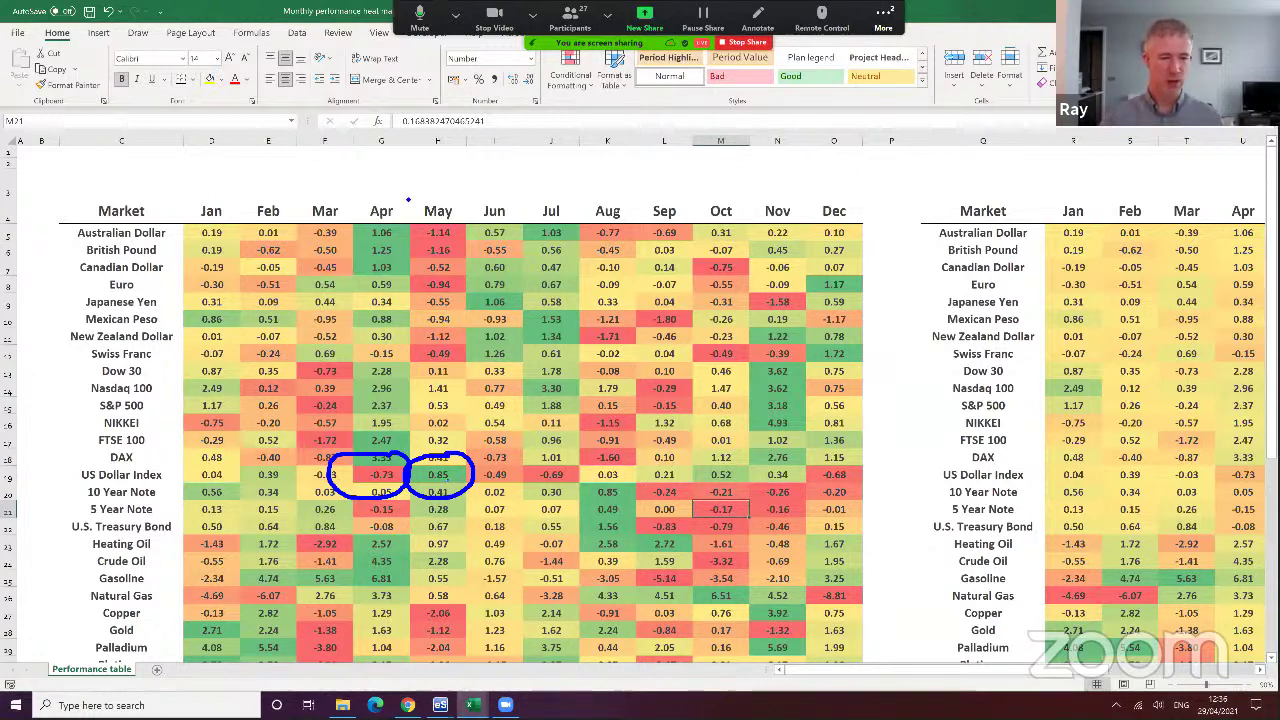
pyautogui.moveTo(411, 192); pyautogui.dragTo(410, 425)
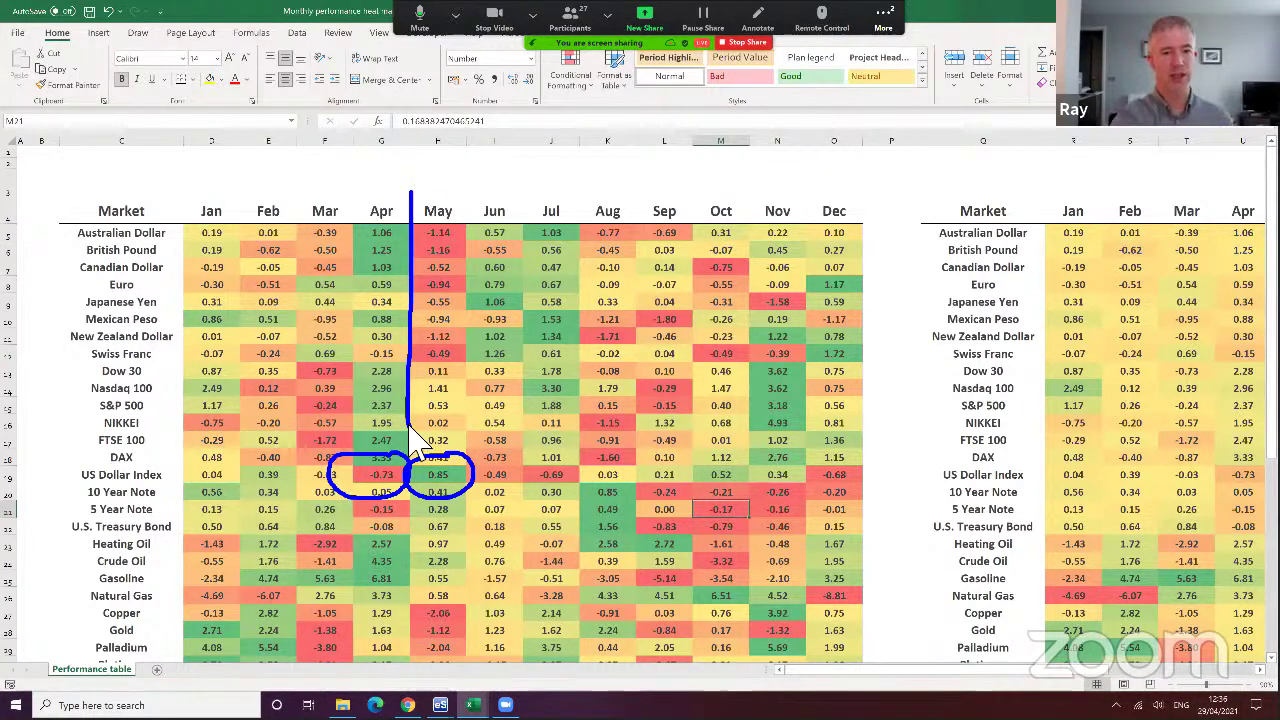
pyautogui.press('Escape')
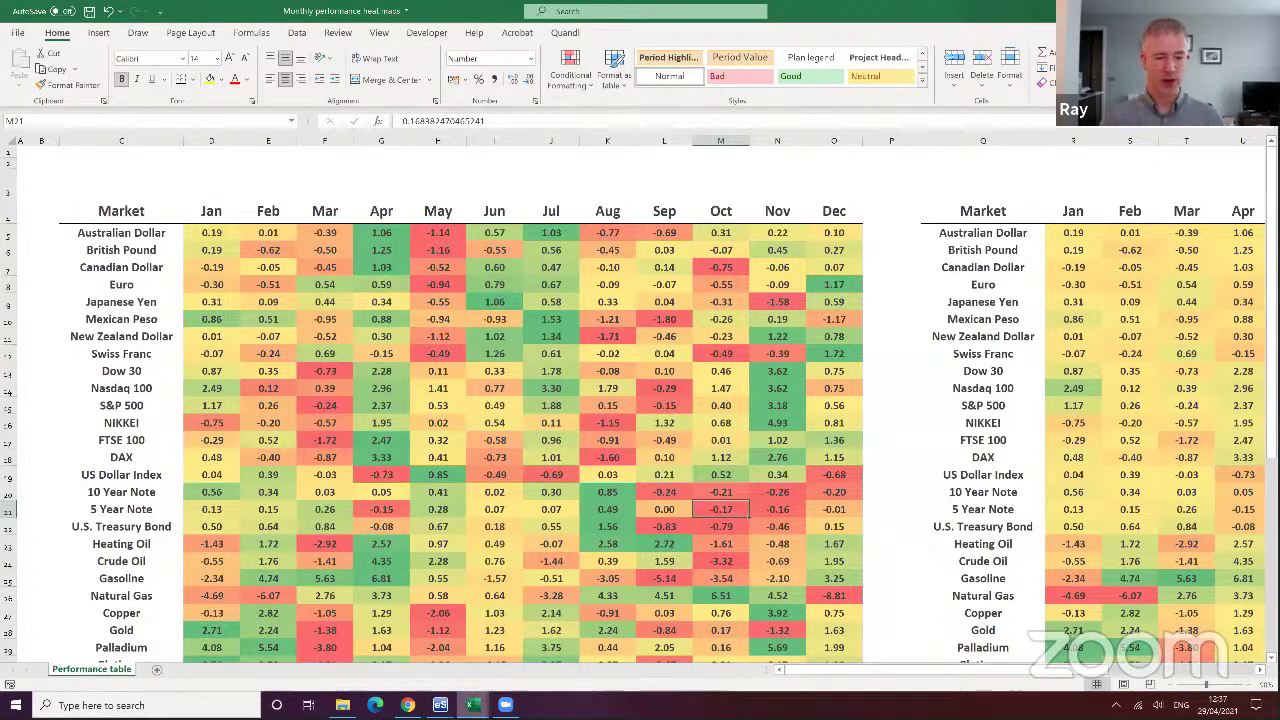
# Switch to the browser, open the British Pound seasonal chart and annotate the start of May, the February–March decline and the April rise
pyautogui.hotkey('alt', 'Tab')
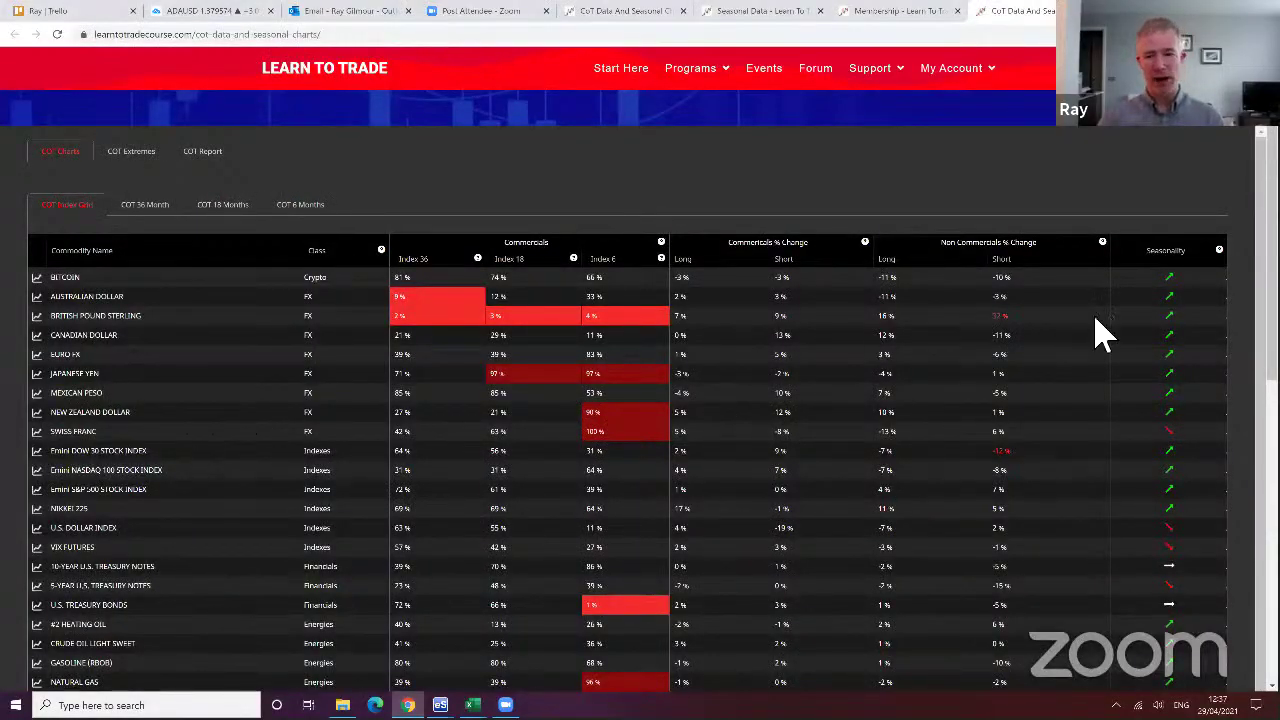
pyautogui.click(1168, 315)
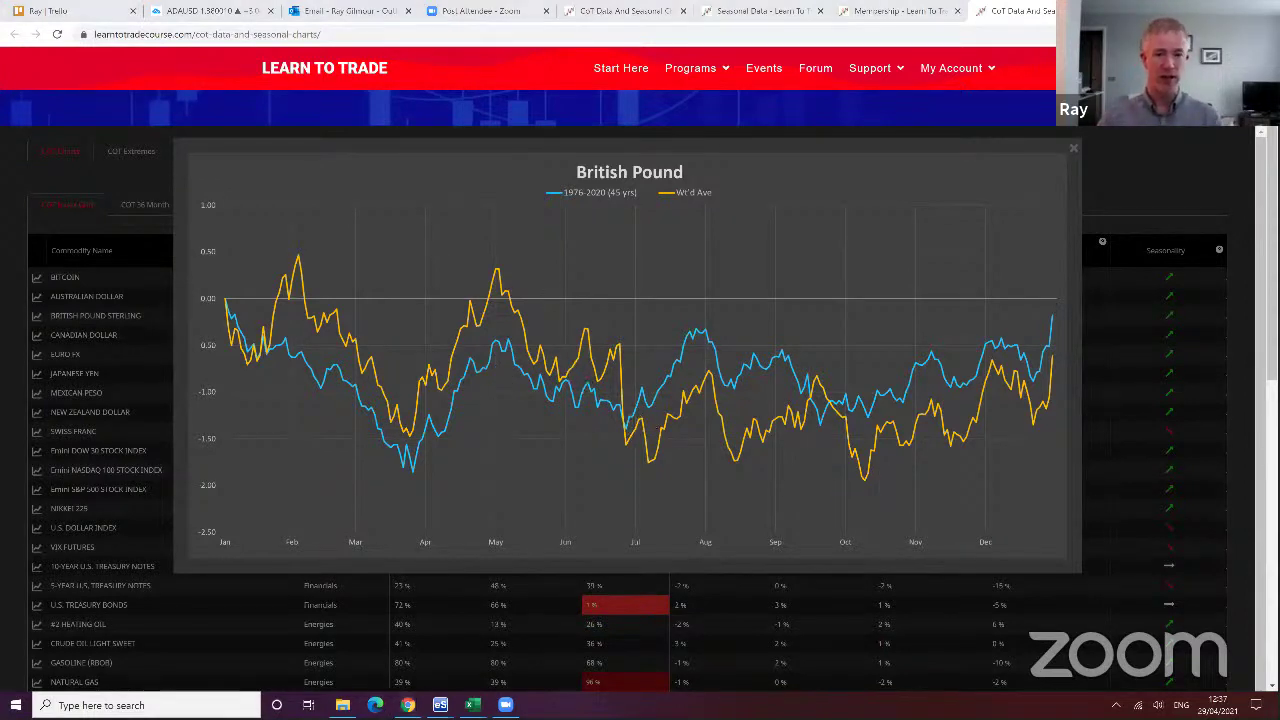
pyautogui.moveTo(645, 42)
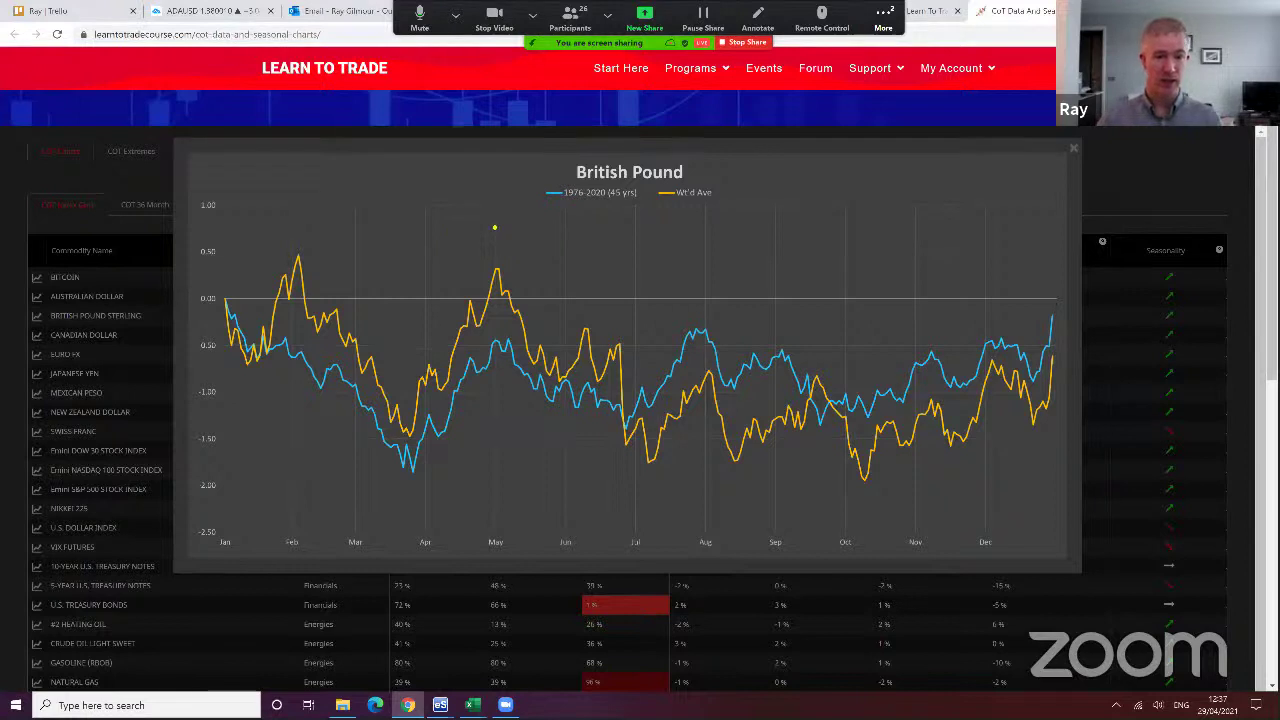
pyautogui.moveTo(494, 262); pyautogui.dragTo(493, 458)
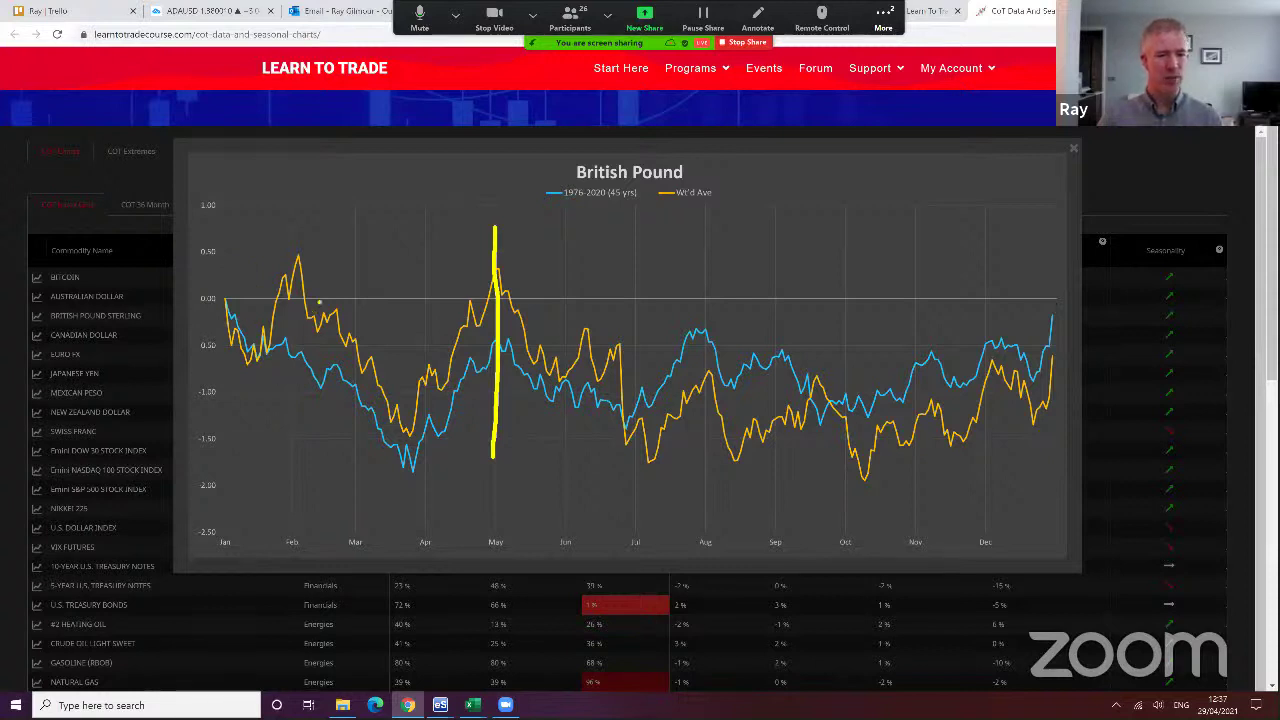
pyautogui.moveTo(313, 282)
pyautogui.mouseDown()
pyautogui.moveTo(302, 322)
pyautogui.moveTo(342, 330)
pyautogui.moveTo(400, 440)
pyautogui.mouseUp()
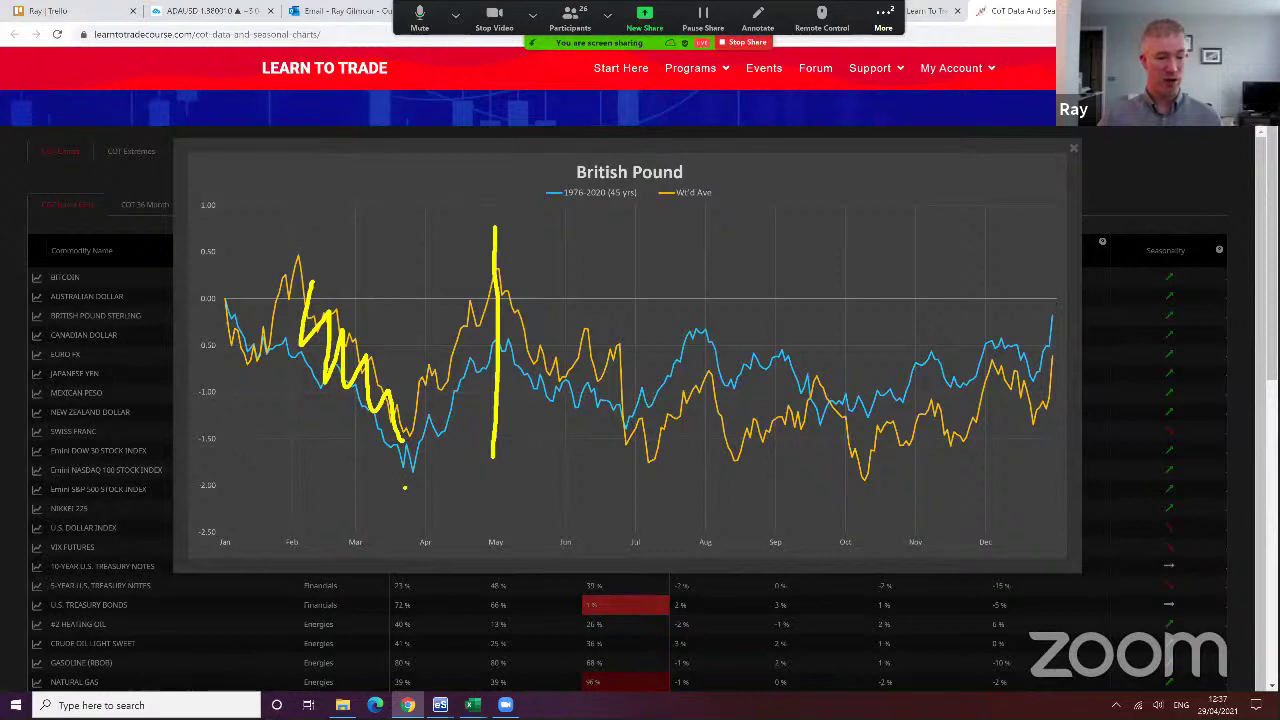
pyautogui.moveTo(406, 480); pyautogui.dragTo(510, 252)
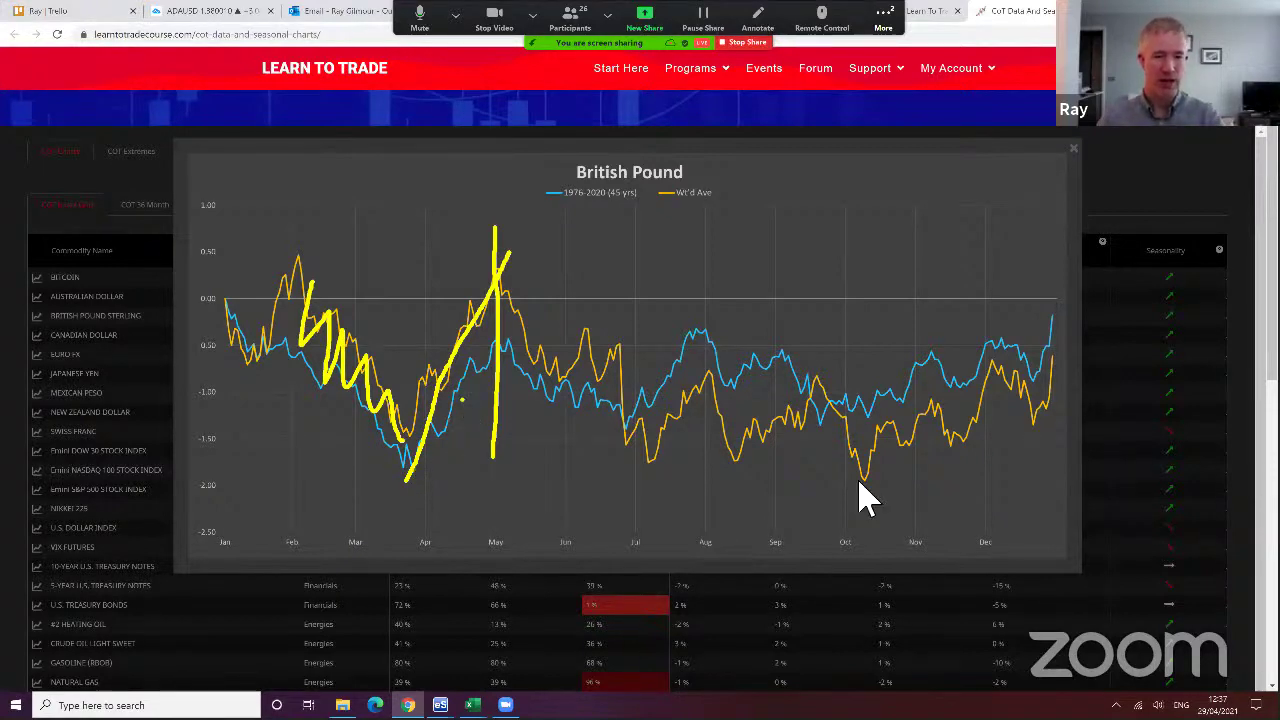
# Replace the British Pound annotations with a shallow April rise, a sharp fall after May and a vertical May line, then close the chart
pyautogui.click(1174, 315)
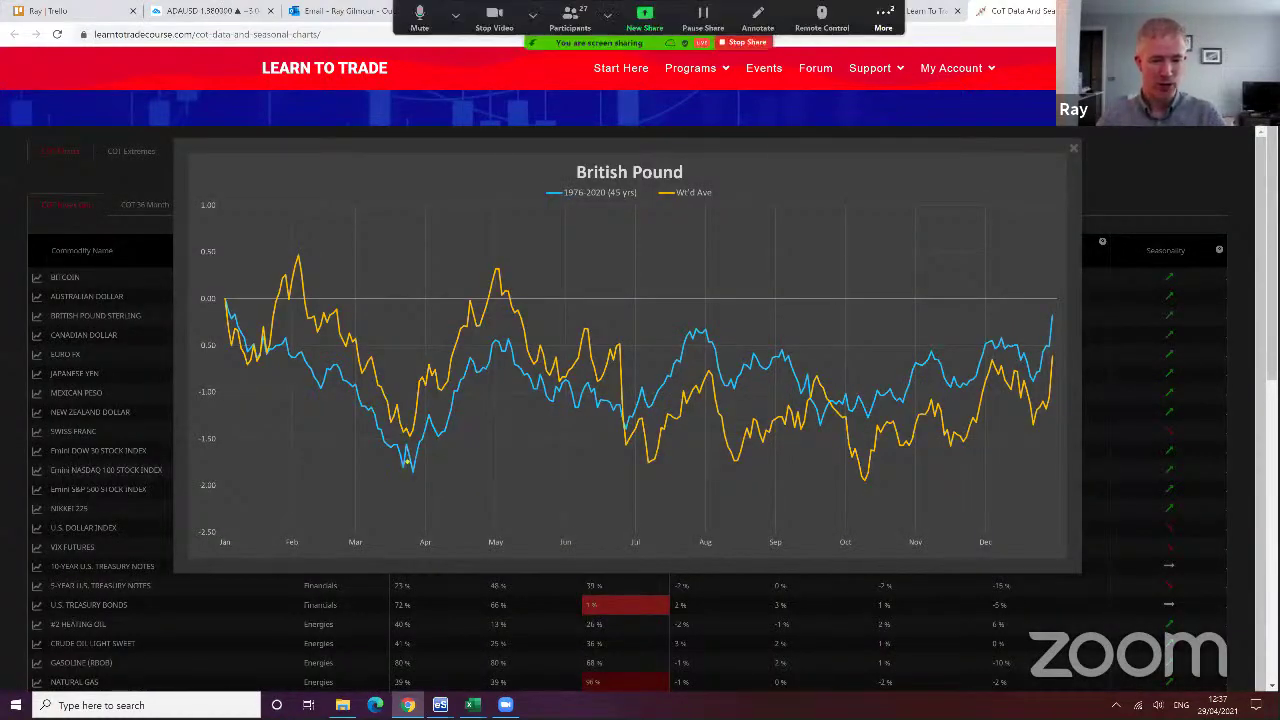
pyautogui.moveTo(408, 460); pyautogui.dragTo(440, 436)
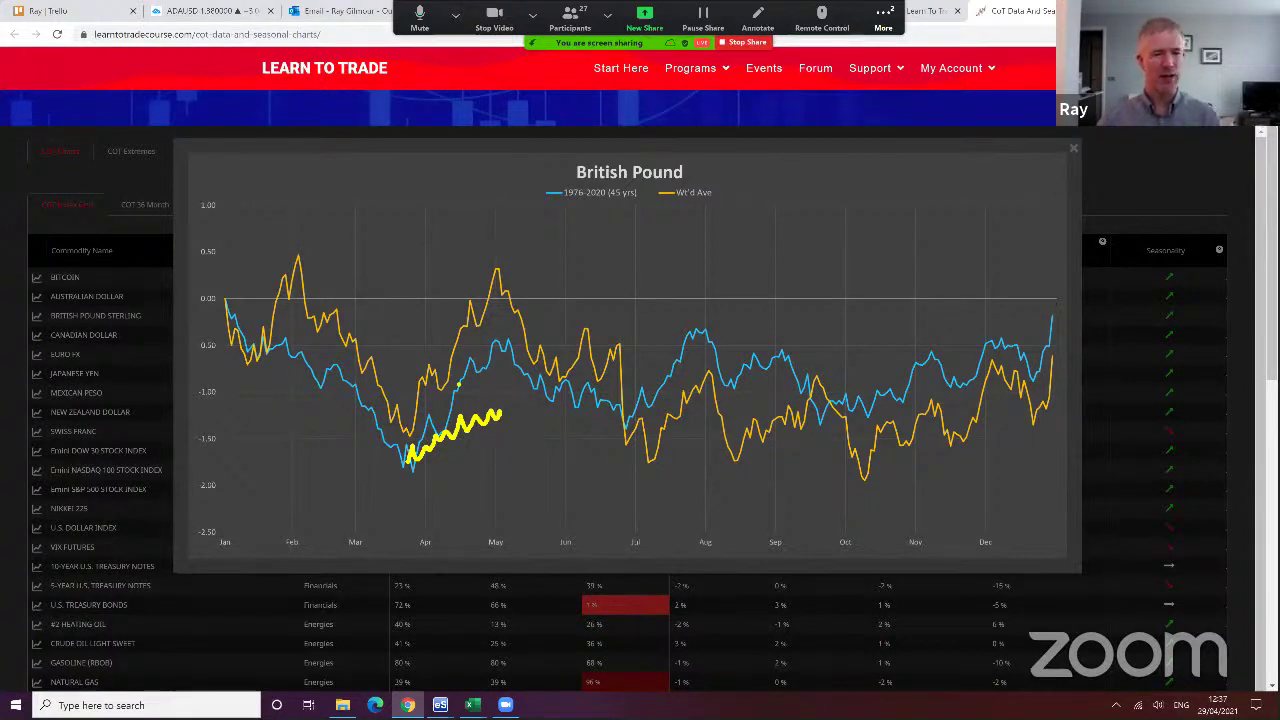
pyautogui.moveTo(500, 414); pyautogui.dragTo(547, 511)
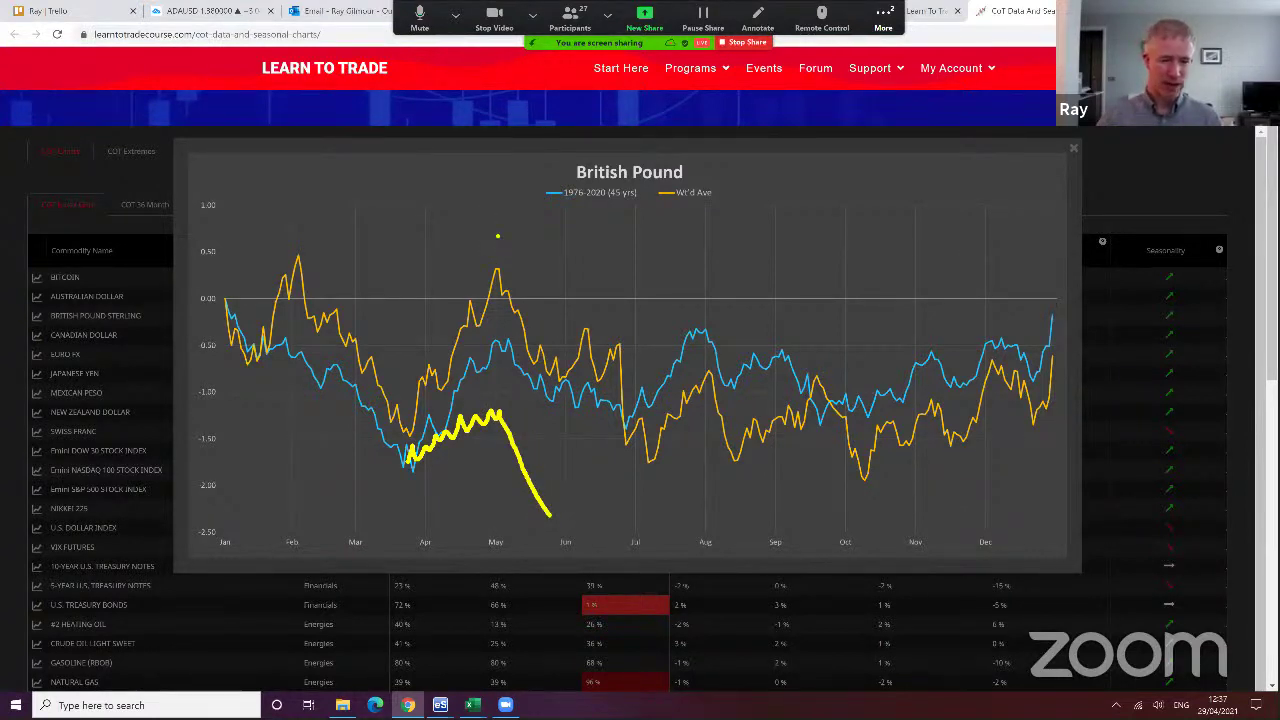
pyautogui.moveTo(497, 236); pyautogui.dragTo(499, 398)
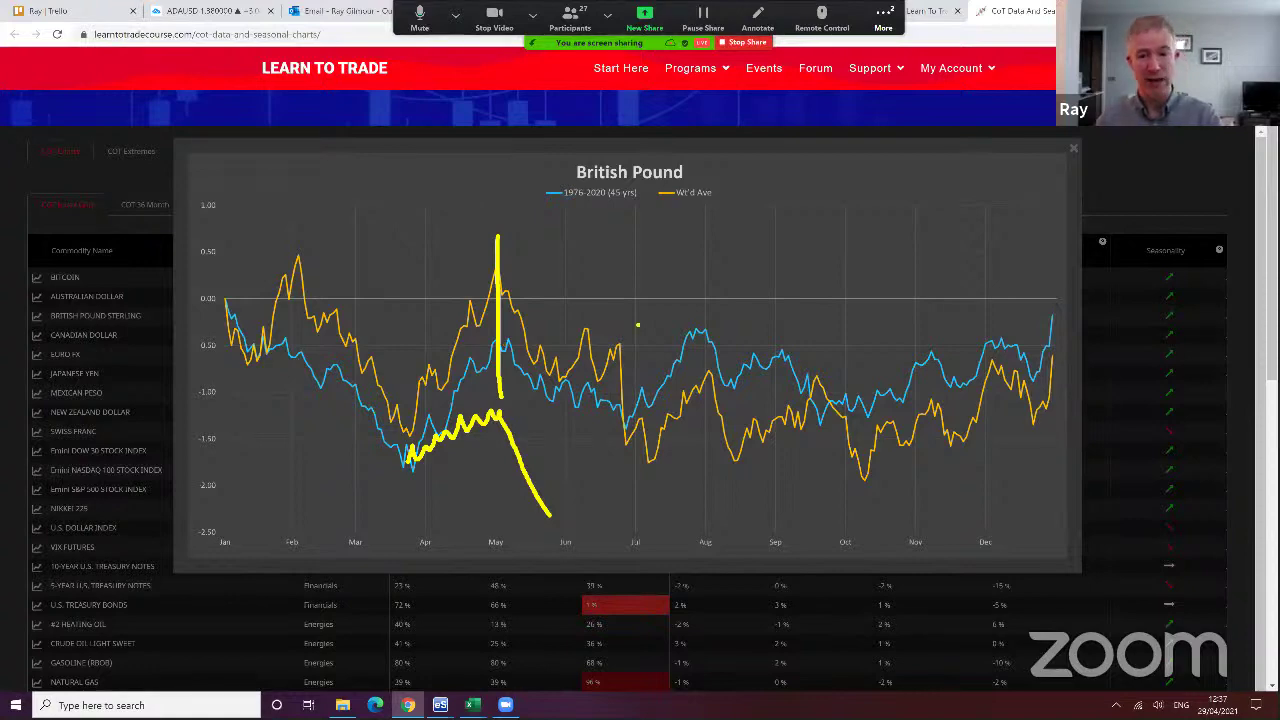
pyautogui.press('Escape')
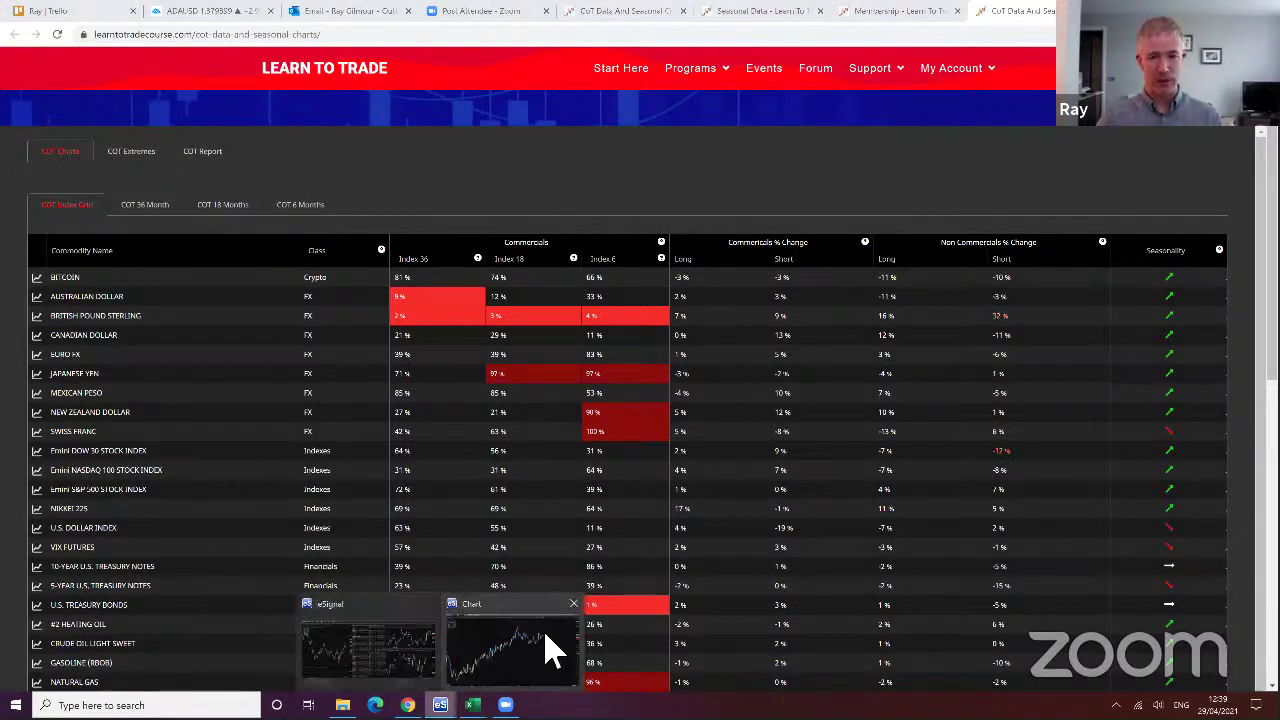
# Switch to the eSignal daily GBP A0-FX chart and annotate the recent upward price move
pyautogui.click(543, 643)
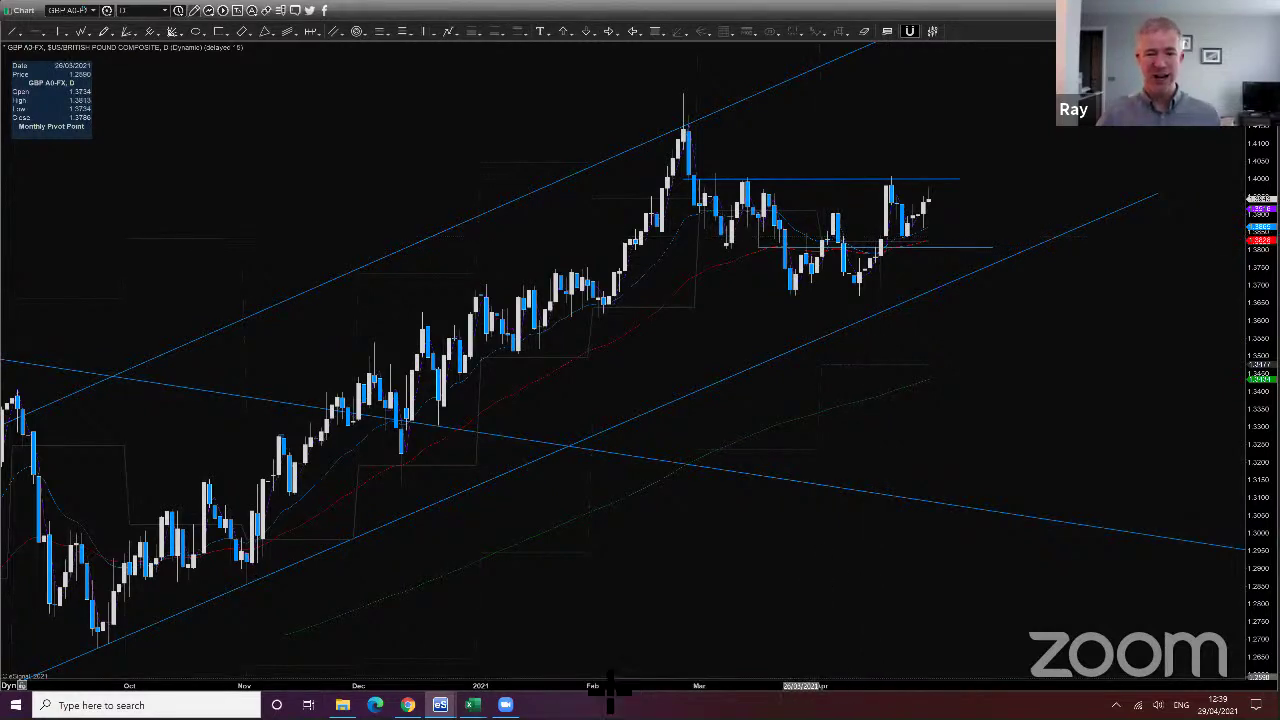
pyautogui.scroll(3, 657, 409)
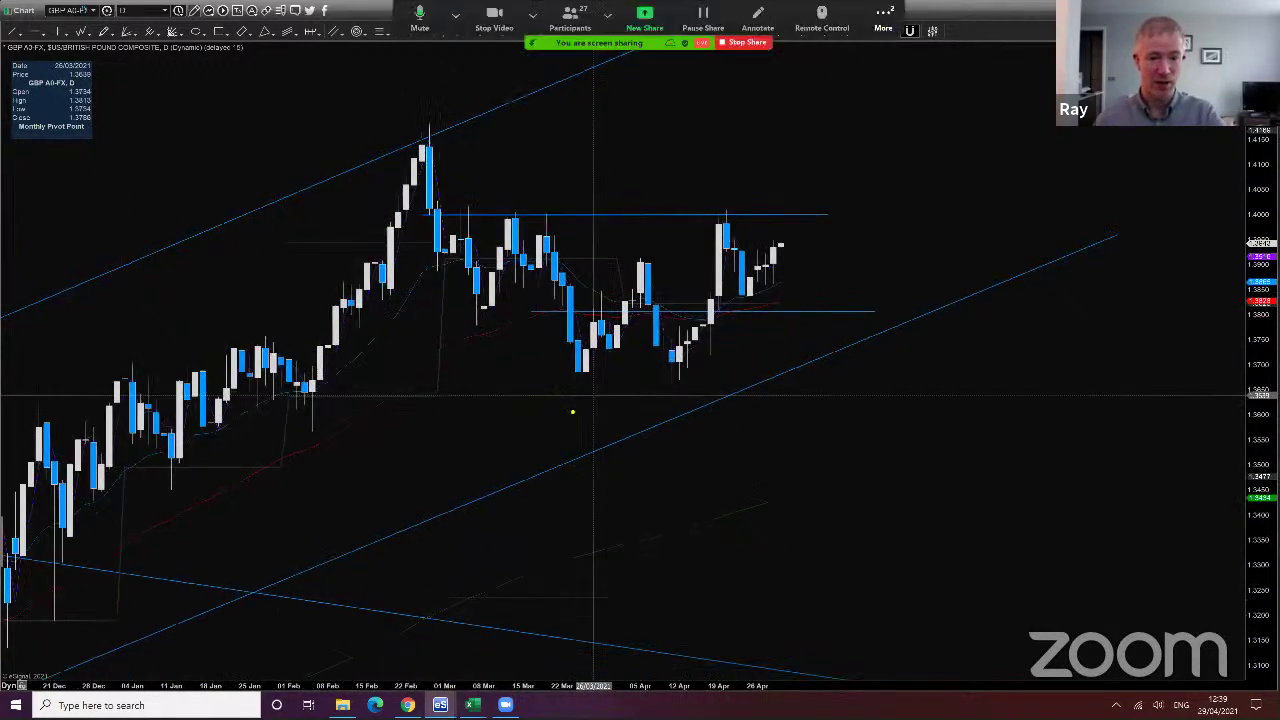
pyautogui.moveTo(575, 402)
pyautogui.mouseDown()
pyautogui.moveTo(566, 428)
pyautogui.moveTo(790, 208)
pyautogui.mouseUp()
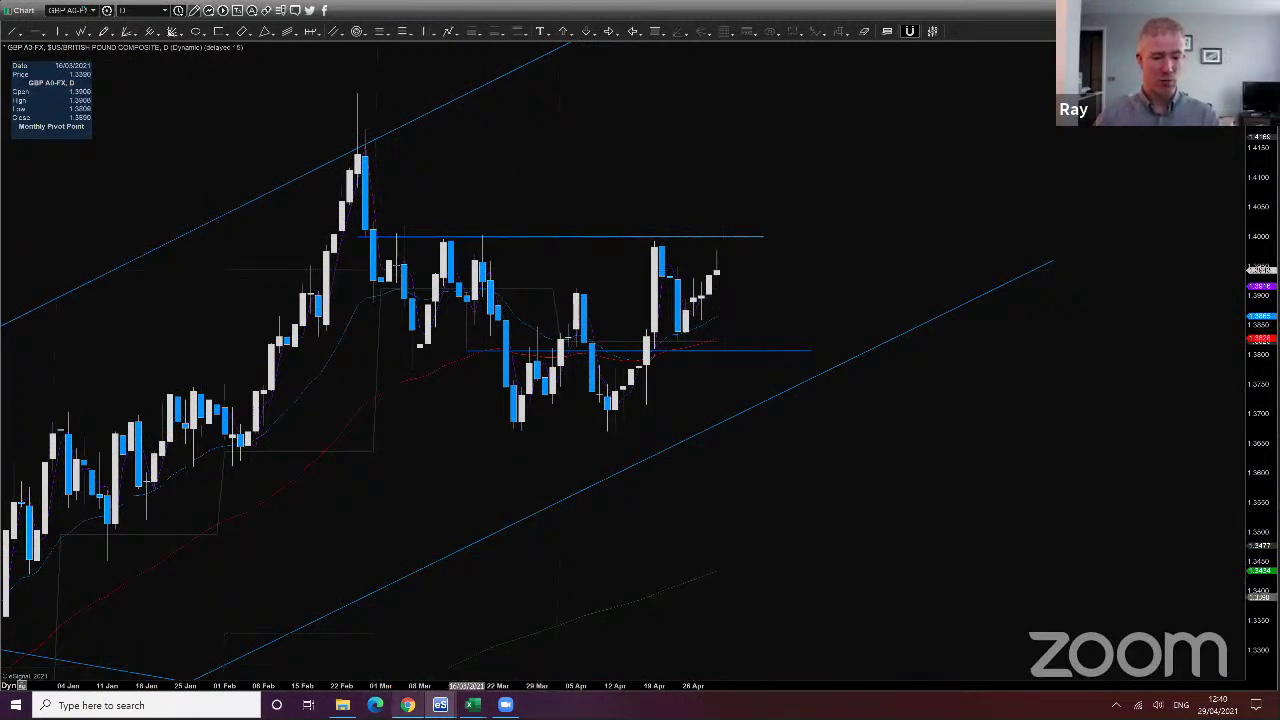
# Return to the CoT index grid in the browser and open the British Pound Sterling commercials chart
pyautogui.hotkey('alt', 'Tab')
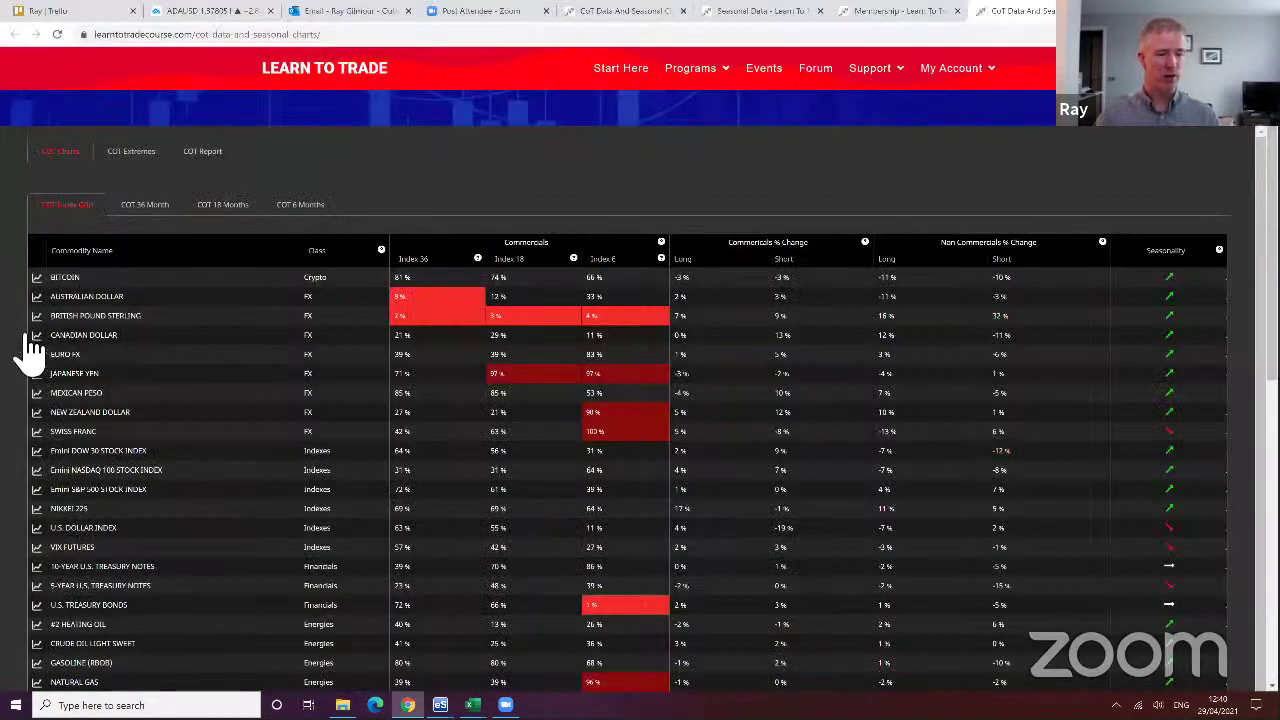
pyautogui.click(36, 315)
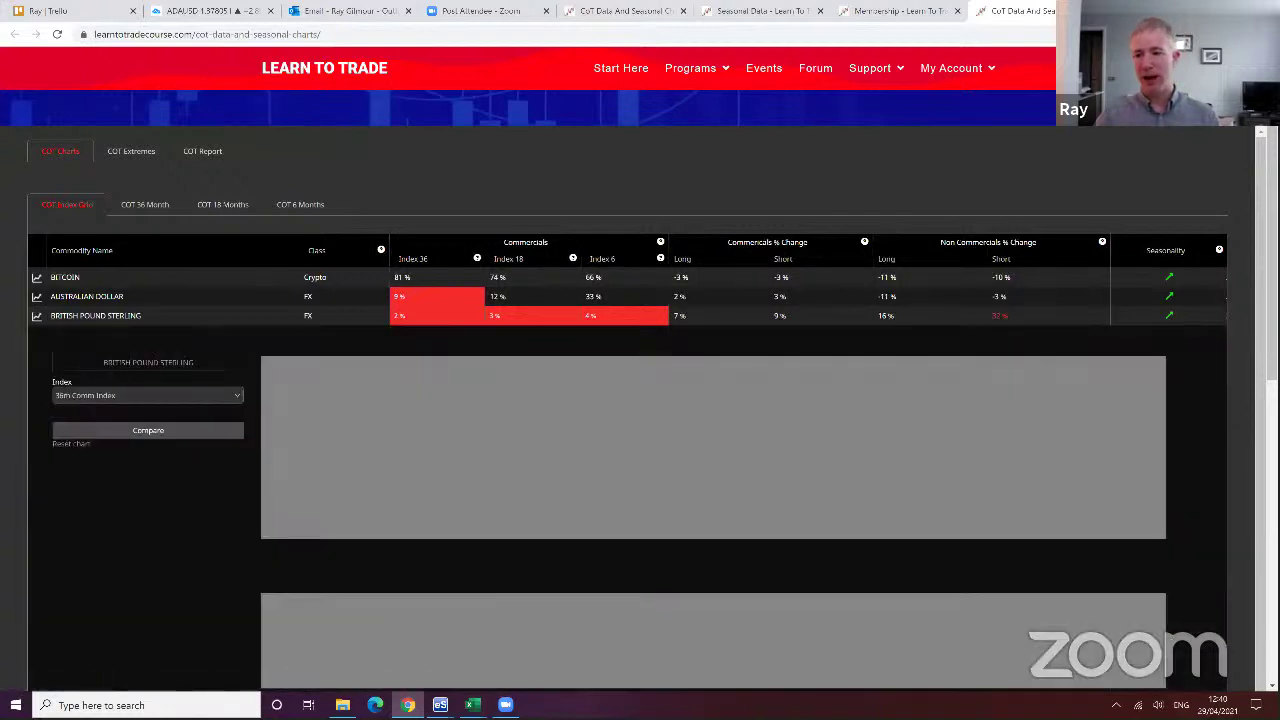
# Hide the net and long series in the British Pound Sterling commercial positions chart, leaving only the short positions plotted
pyautogui.scroll(-2, 652, 390)
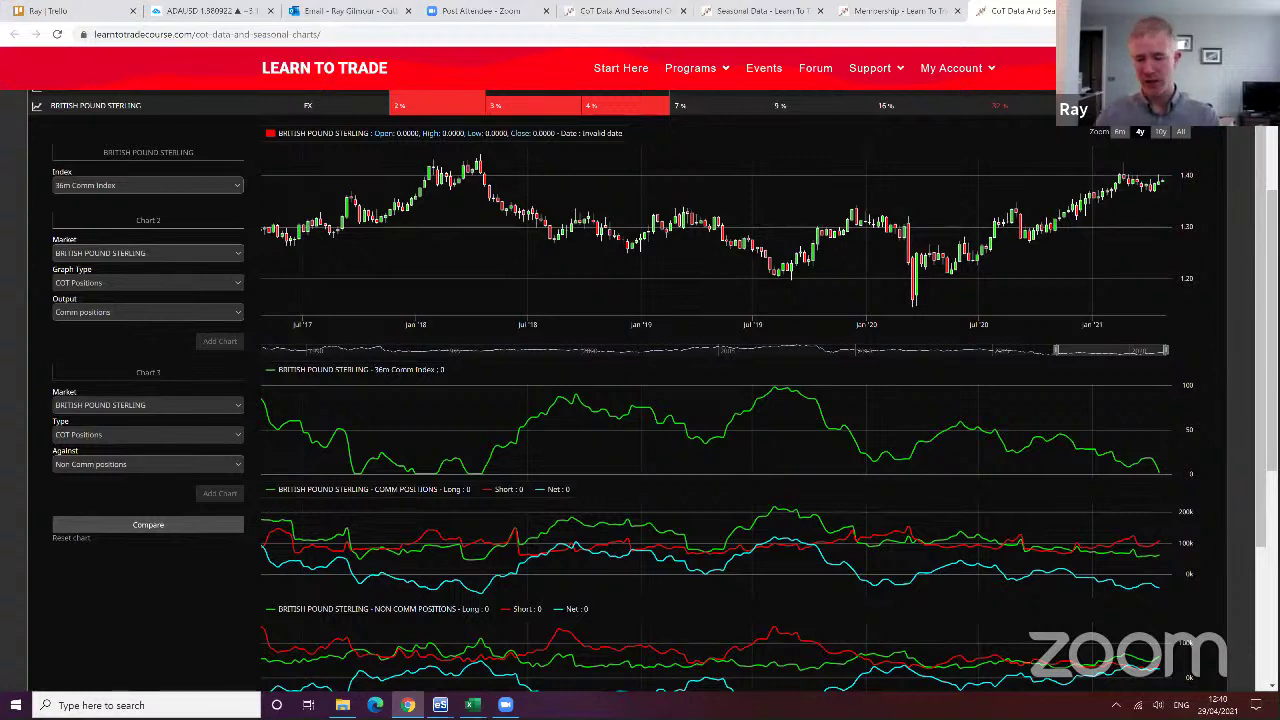
pyautogui.click(605, 490)
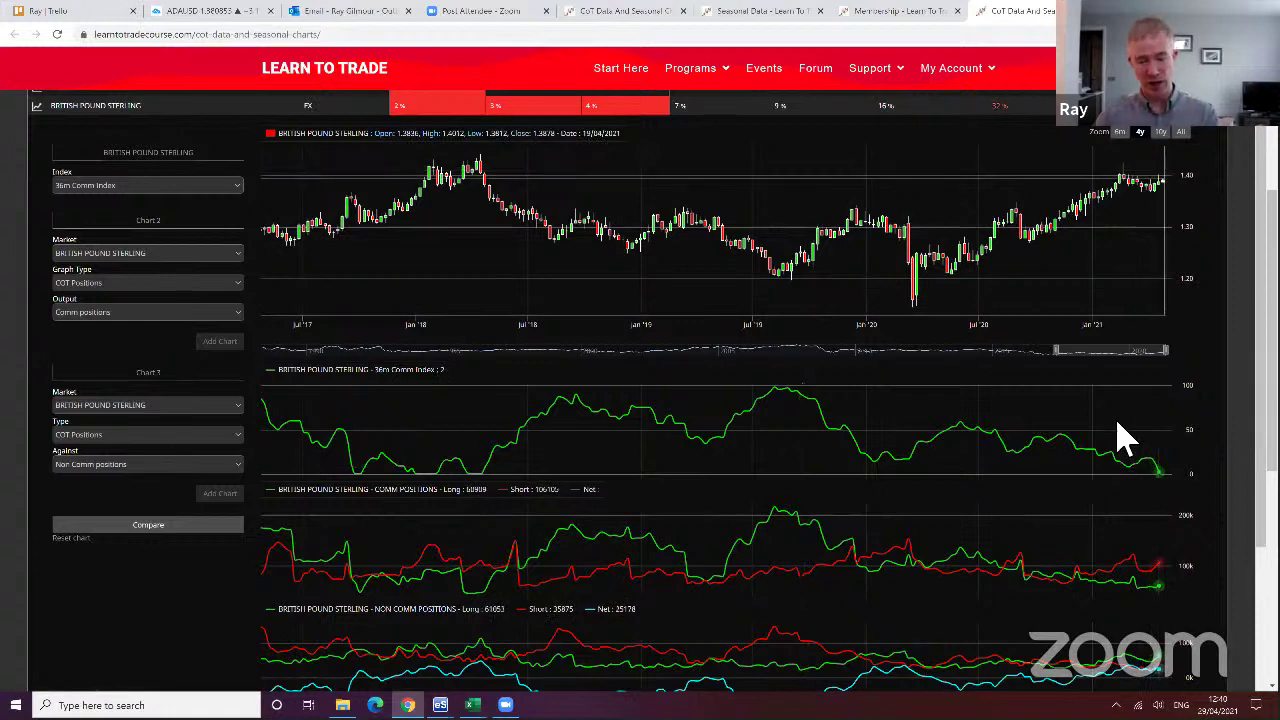
pyautogui.click(481, 492)
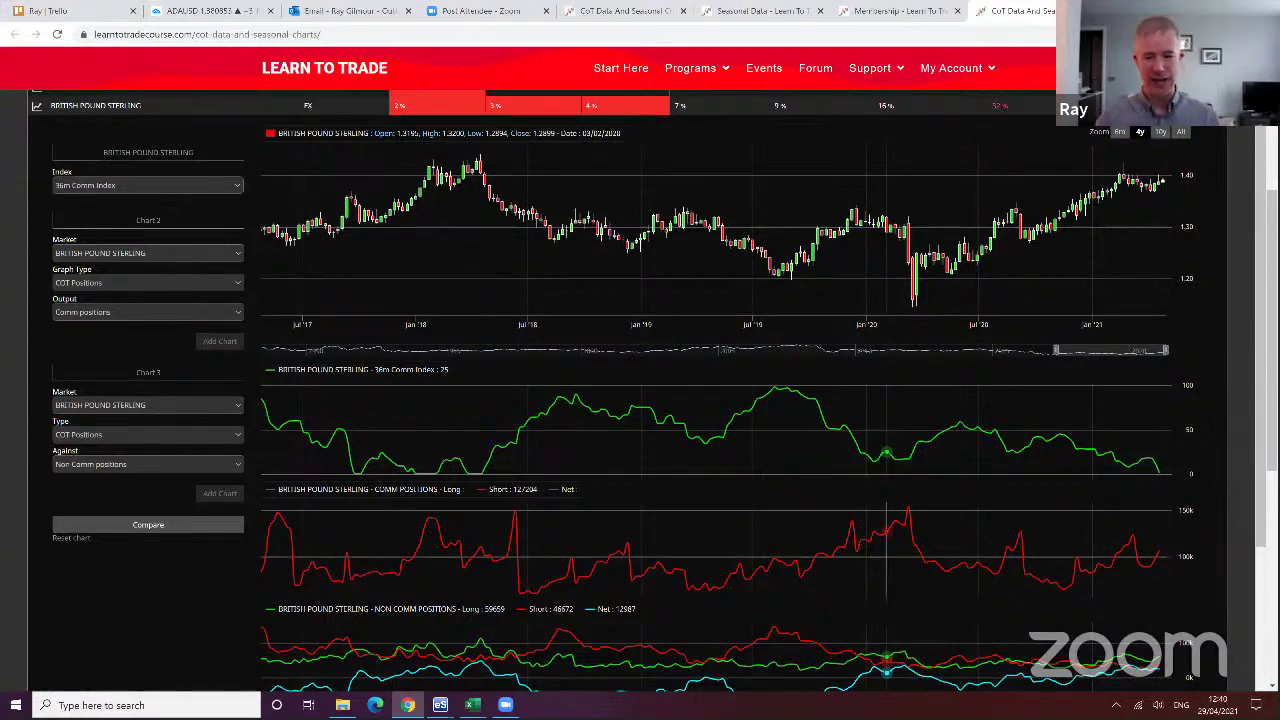
# Annotate the early-2021 price highs and subsequent drop on the British Pound chart, and circle the two latest rises in commercial shorts
pyautogui.scroll(-1, 646, 534)
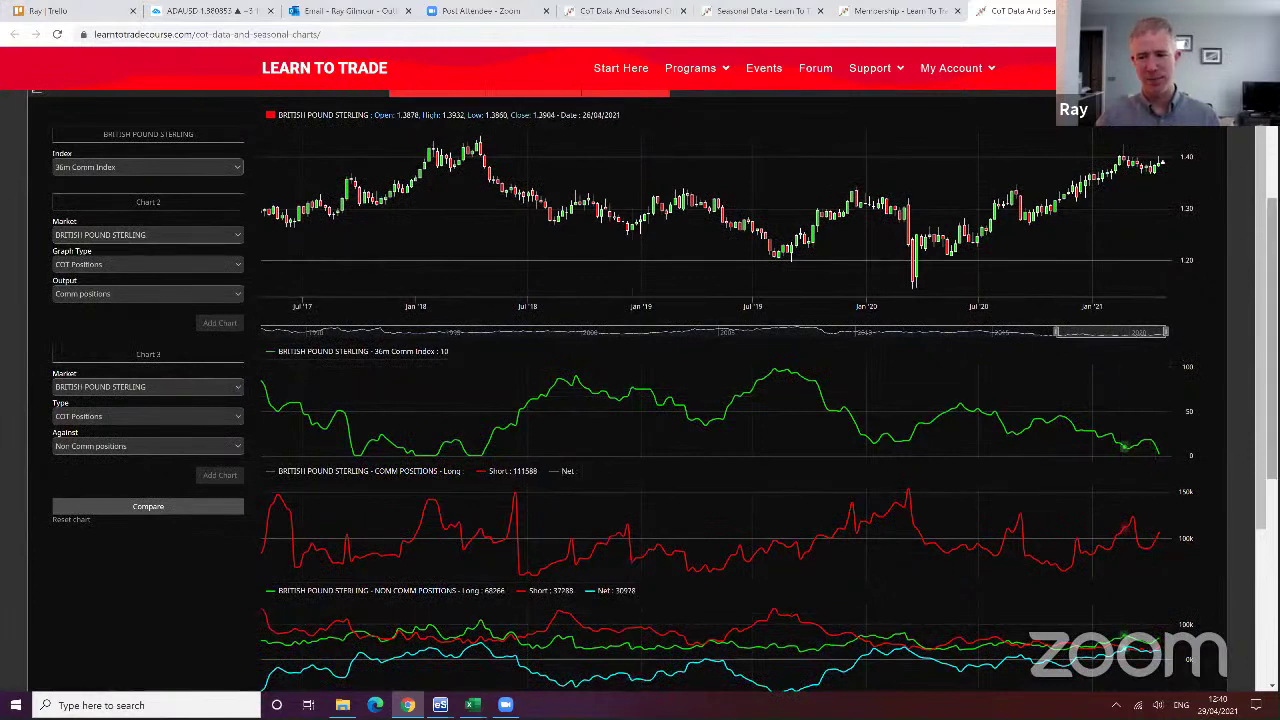
pyautogui.scroll(2, 1171, 243)
pyautogui.scroll(-3, 1200, 300)
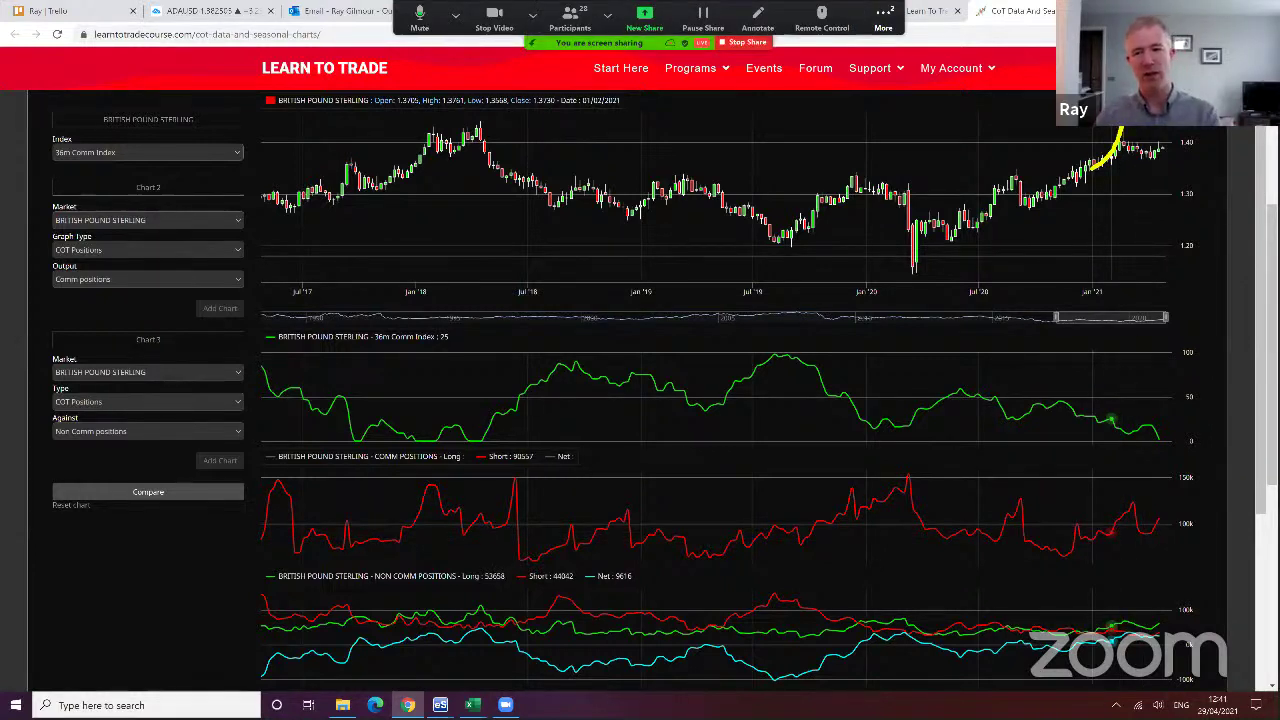
pyautogui.moveTo(1114, 133)
pyautogui.mouseDown()
pyautogui.moveTo(1168, 148)
pyautogui.moveTo(1150, 156)
pyautogui.mouseUp()
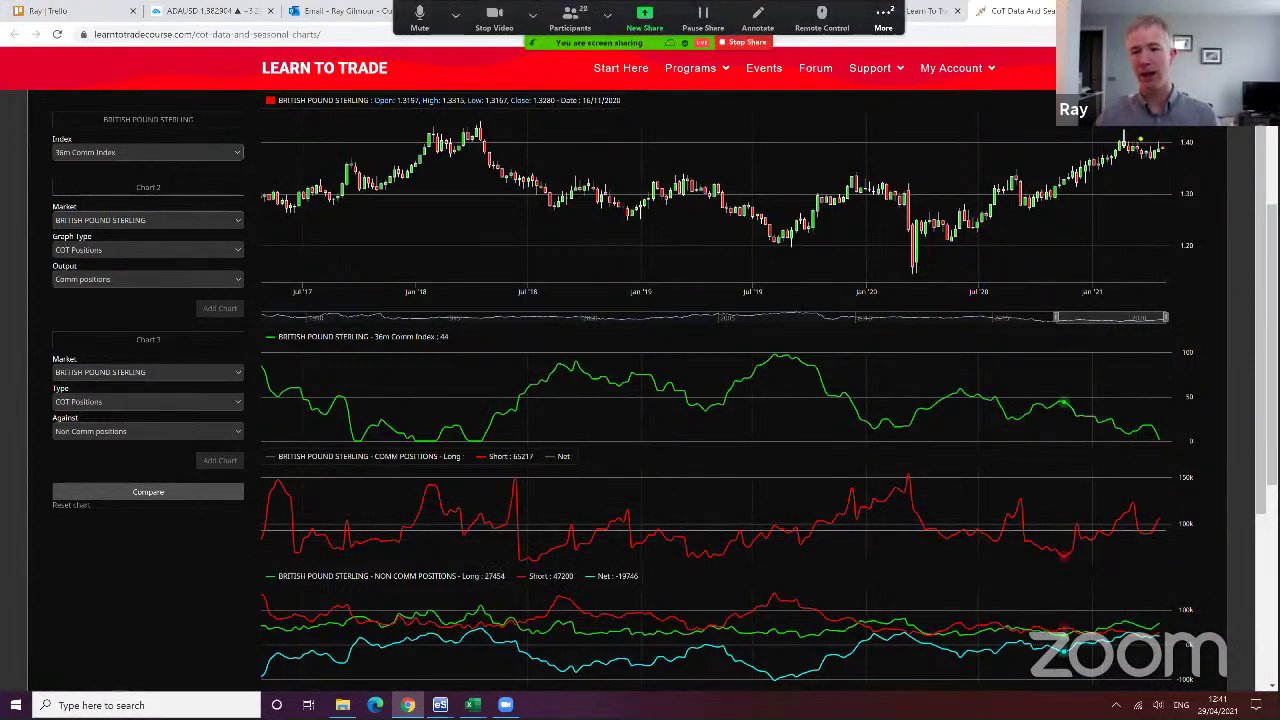
pyautogui.moveTo(1168, 510)
pyautogui.mouseDown()
pyautogui.moveTo(1146, 530)
pyautogui.moveTo(1162, 512)
pyautogui.mouseUp()
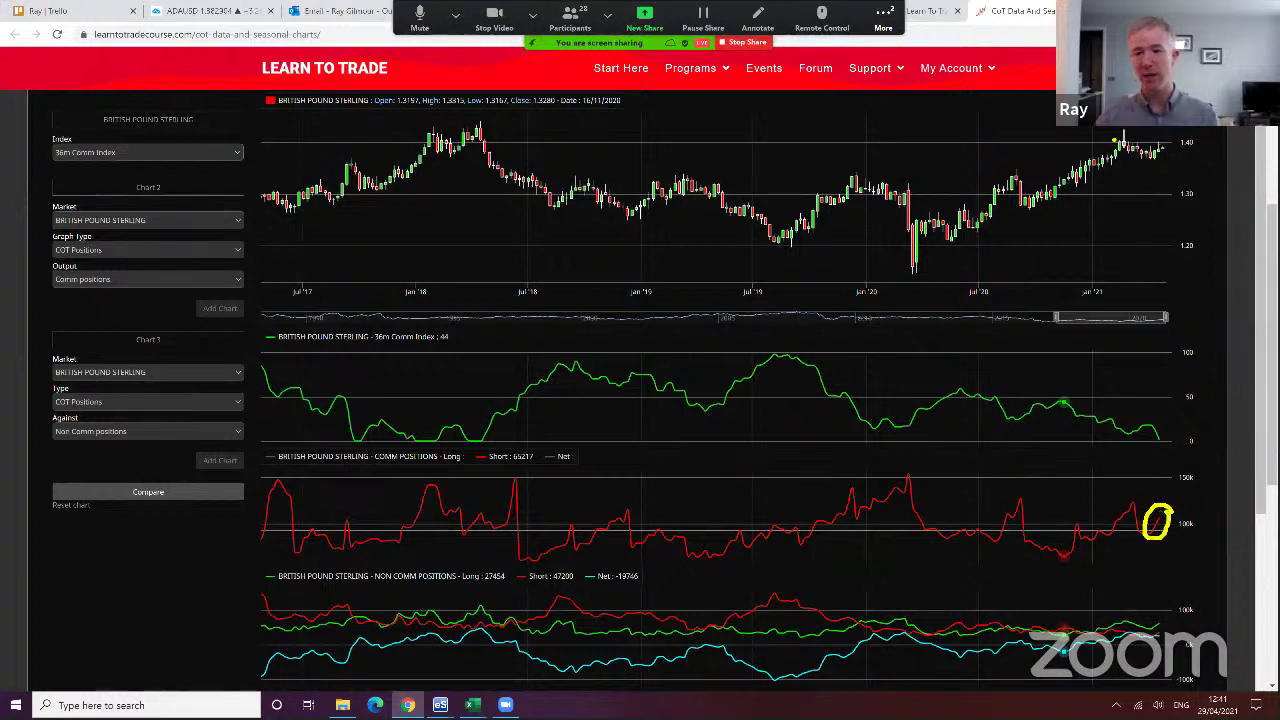
pyautogui.moveTo(1130, 496)
pyautogui.mouseDown()
pyautogui.moveTo(1128, 514)
pyautogui.moveTo(1134, 498)
pyautogui.mouseUp()
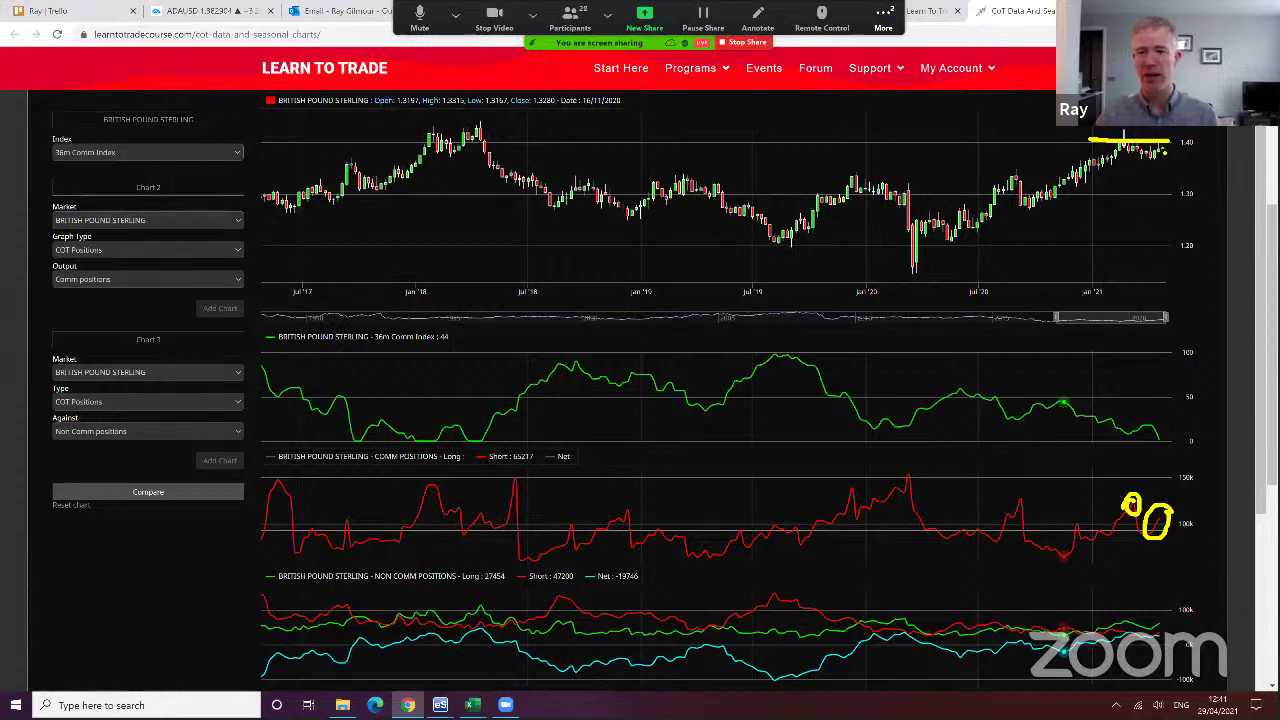
pyautogui.moveTo(1157, 142); pyautogui.dragTo(1176, 186)
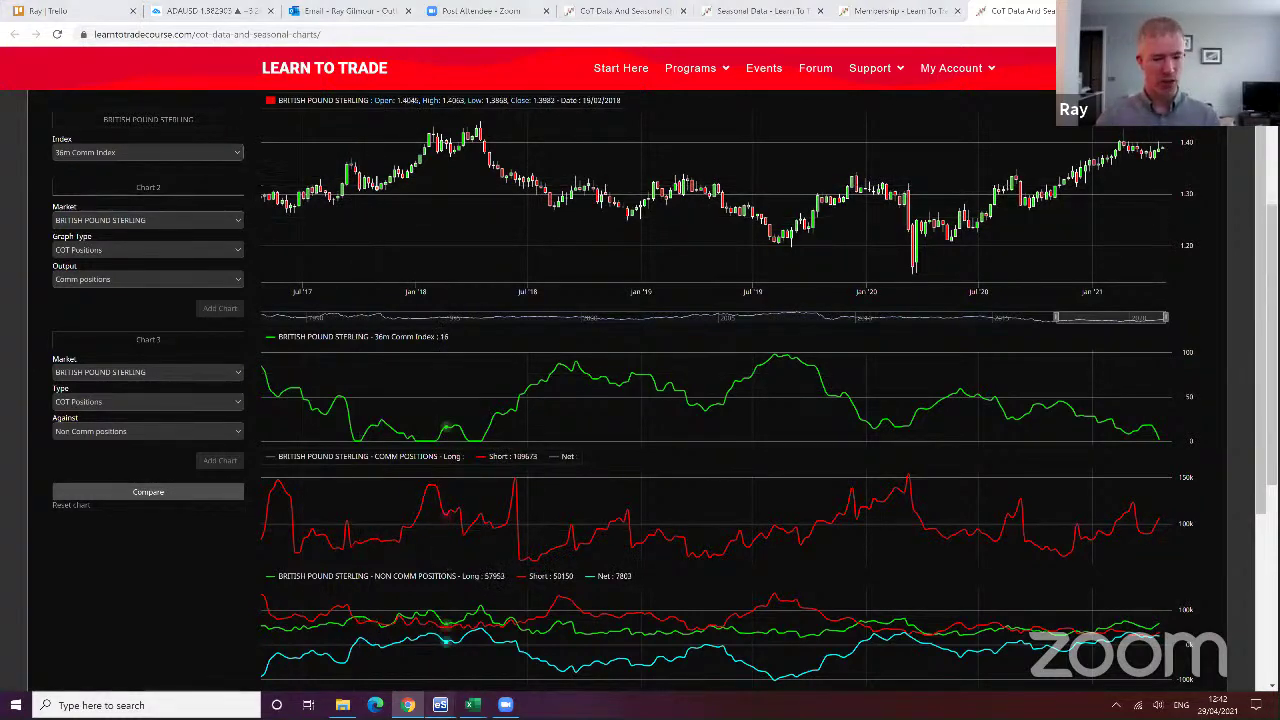
# Switch to the eSignal GBP A0-FX chart, circle the March–April trading range and sketch a projected rally, steep decline and rebound
pyautogui.moveTo(440, 705)
pyautogui.click(530, 655)
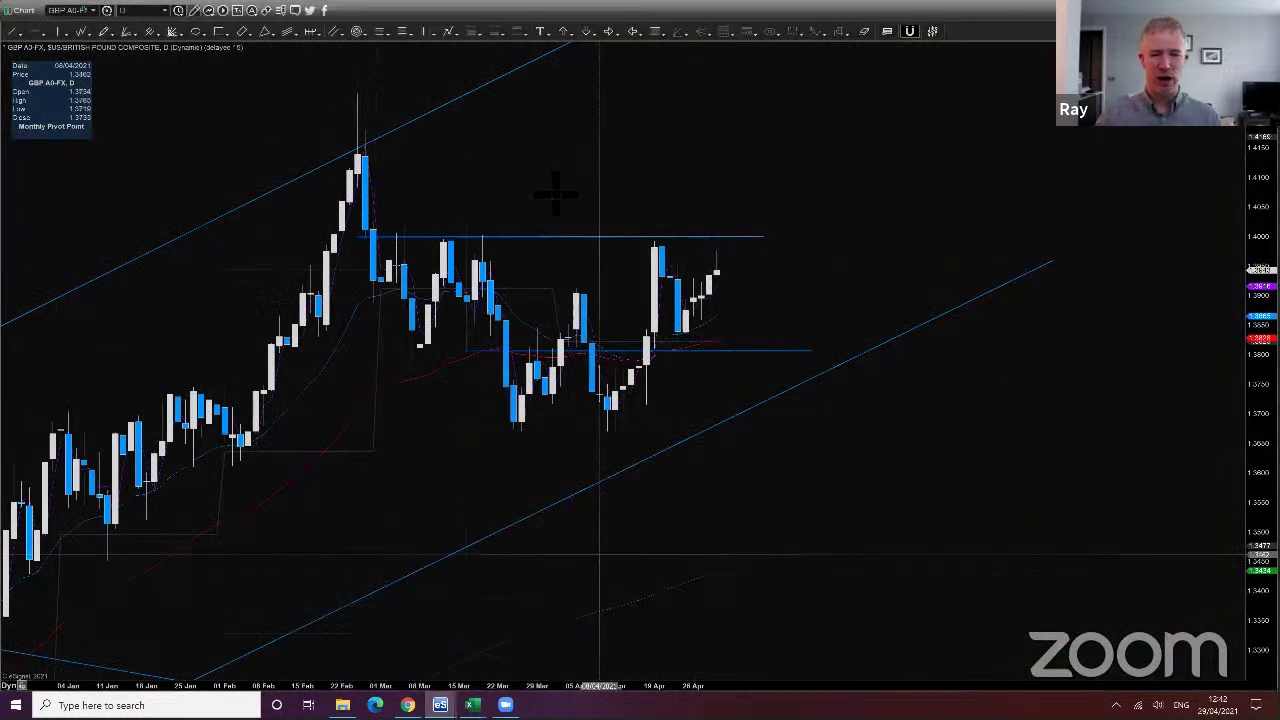
pyautogui.scroll(1, 614, 271)
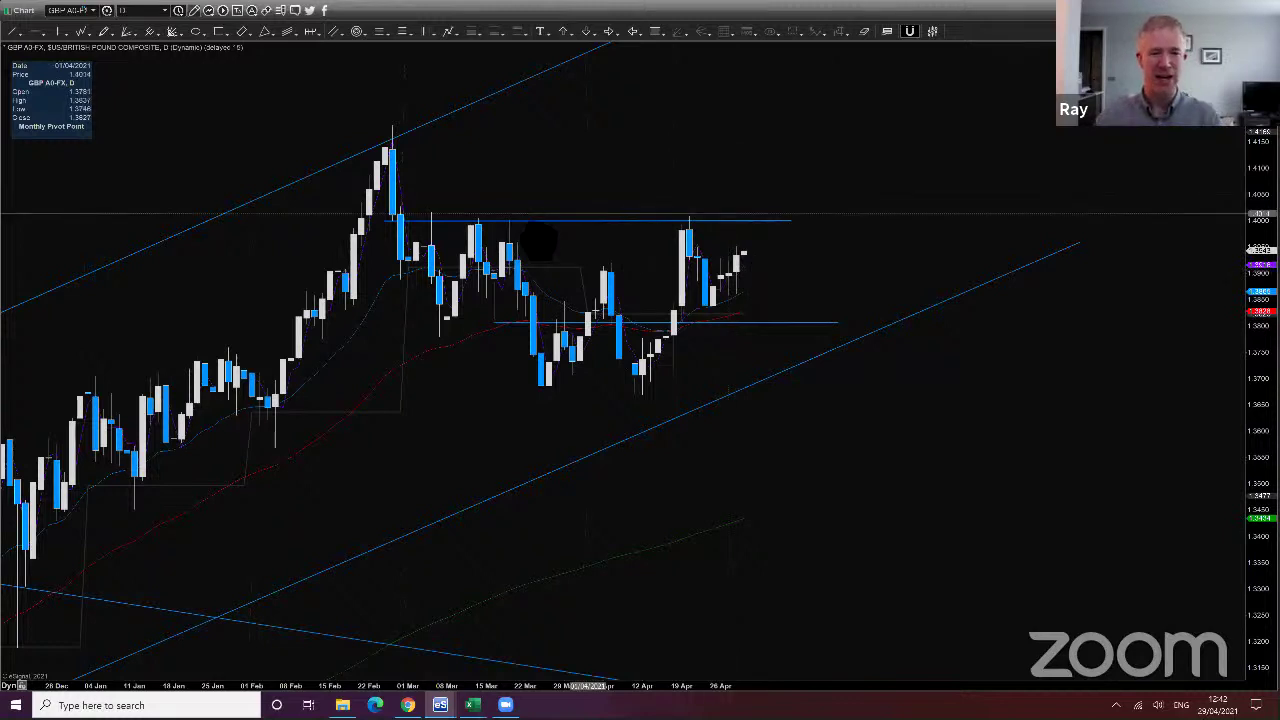
pyautogui.moveTo(500, 232)
pyautogui.mouseDown()
pyautogui.moveTo(478, 288)
pyautogui.moveTo(590, 238)
pyautogui.moveTo(430, 274)
pyautogui.mouseUp()
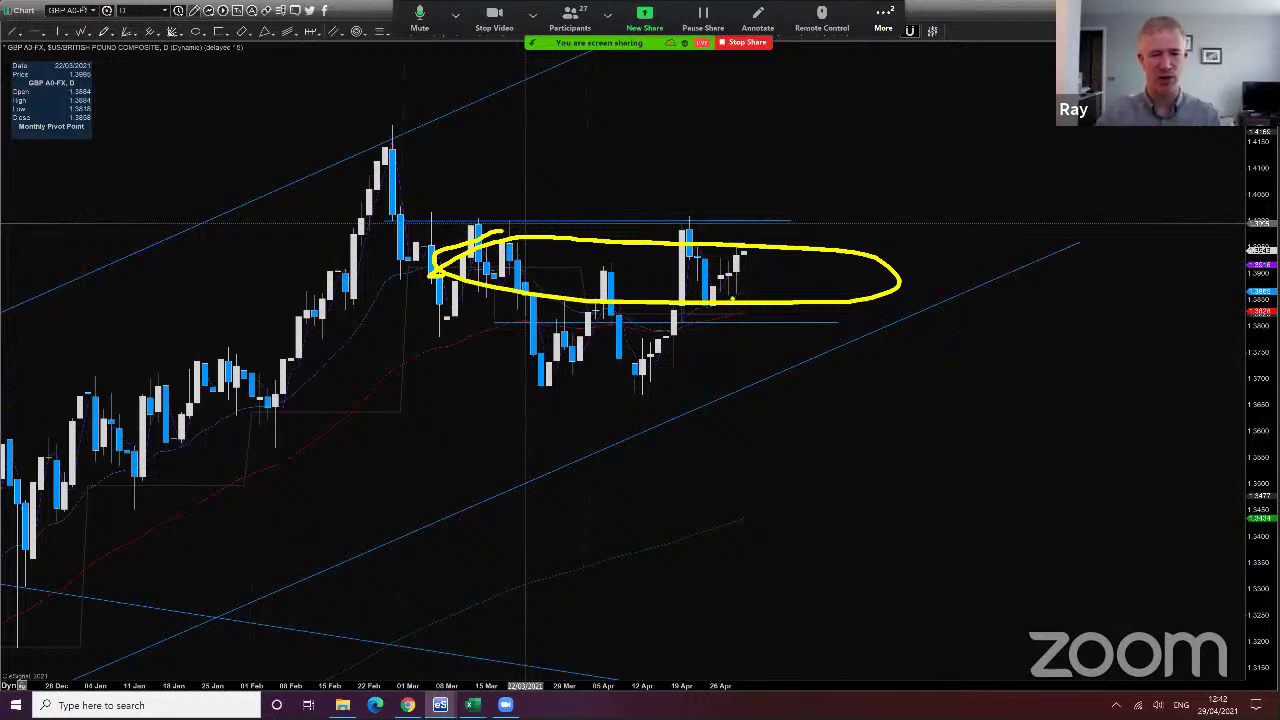
pyautogui.moveTo(644, 382)
pyautogui.mouseDown()
pyautogui.moveTo(665, 242)
pyautogui.moveTo(820, 190)
pyautogui.moveTo(935, 52)
pyautogui.moveTo(950, 78)
pyautogui.moveTo(922, 56)
pyautogui.moveTo(950, 90)
pyautogui.moveTo(985, 305)
pyautogui.moveTo(1140, 540)
pyautogui.moveTo(1198, 256)
pyautogui.mouseUp()
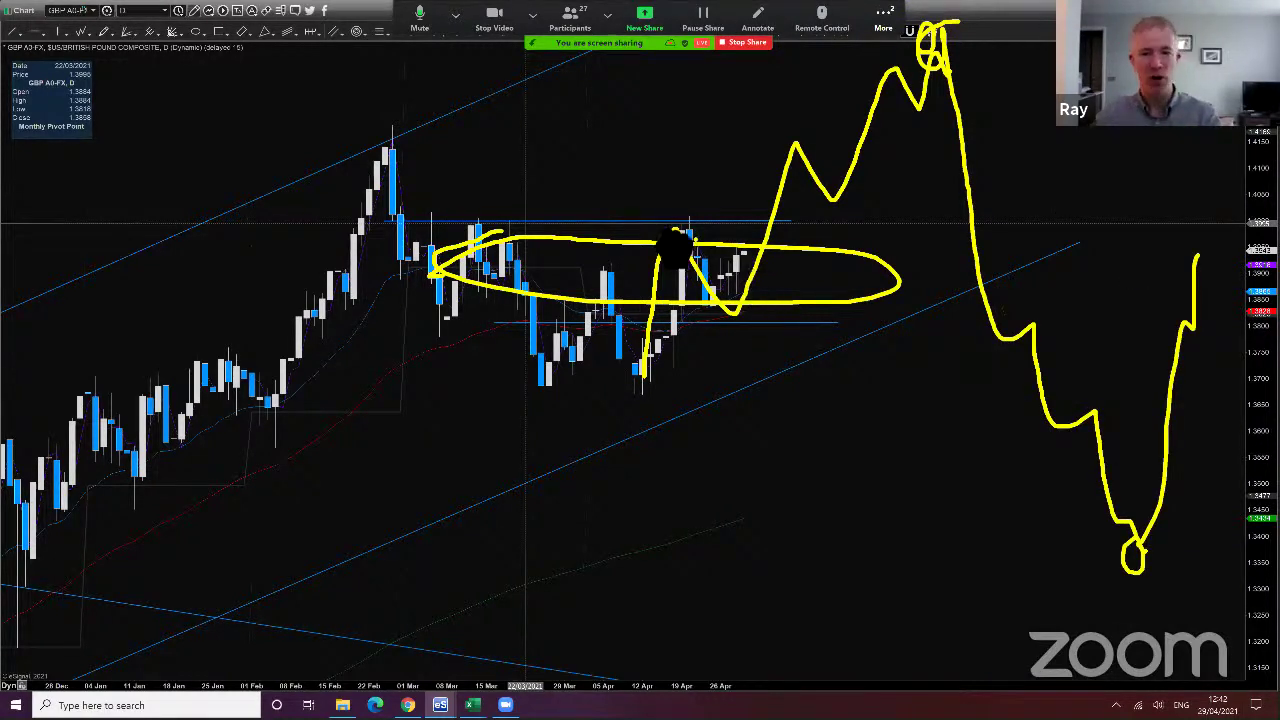
# Clear the projection sketch and mark the 1.4000 resistance area just above the latest GBP candle
pyautogui.scroll(3, 717, 297)
pyautogui.scroll(-3, 695, 345)
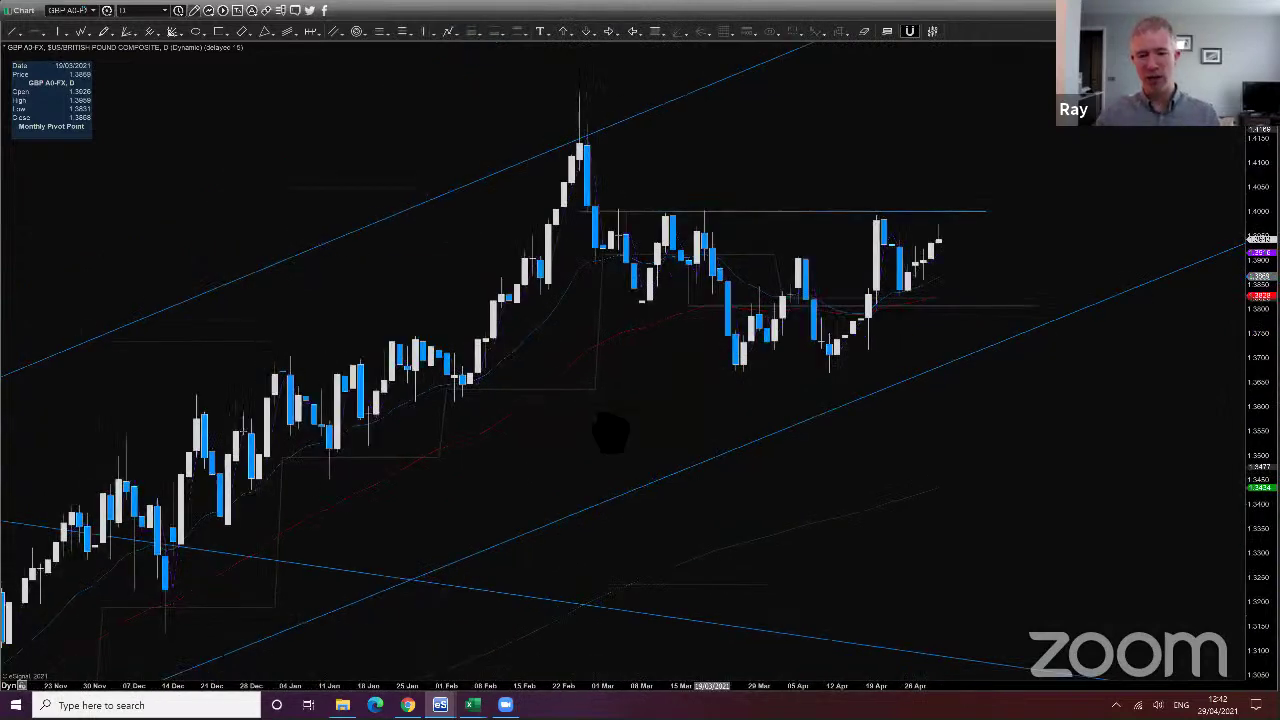
pyautogui.scroll(-1, 608, 428)
pyautogui.scroll(-1, 890, 258)
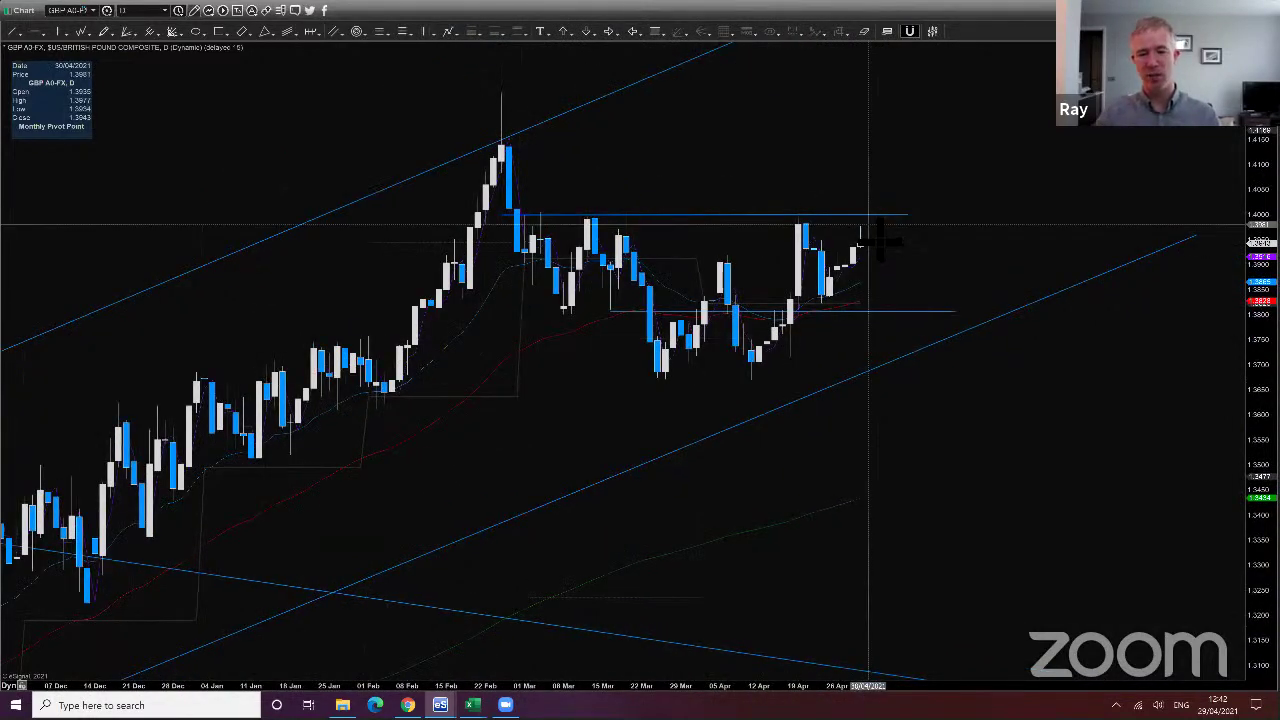
pyautogui.moveTo(851, 463); pyautogui.dragTo(766, 480)
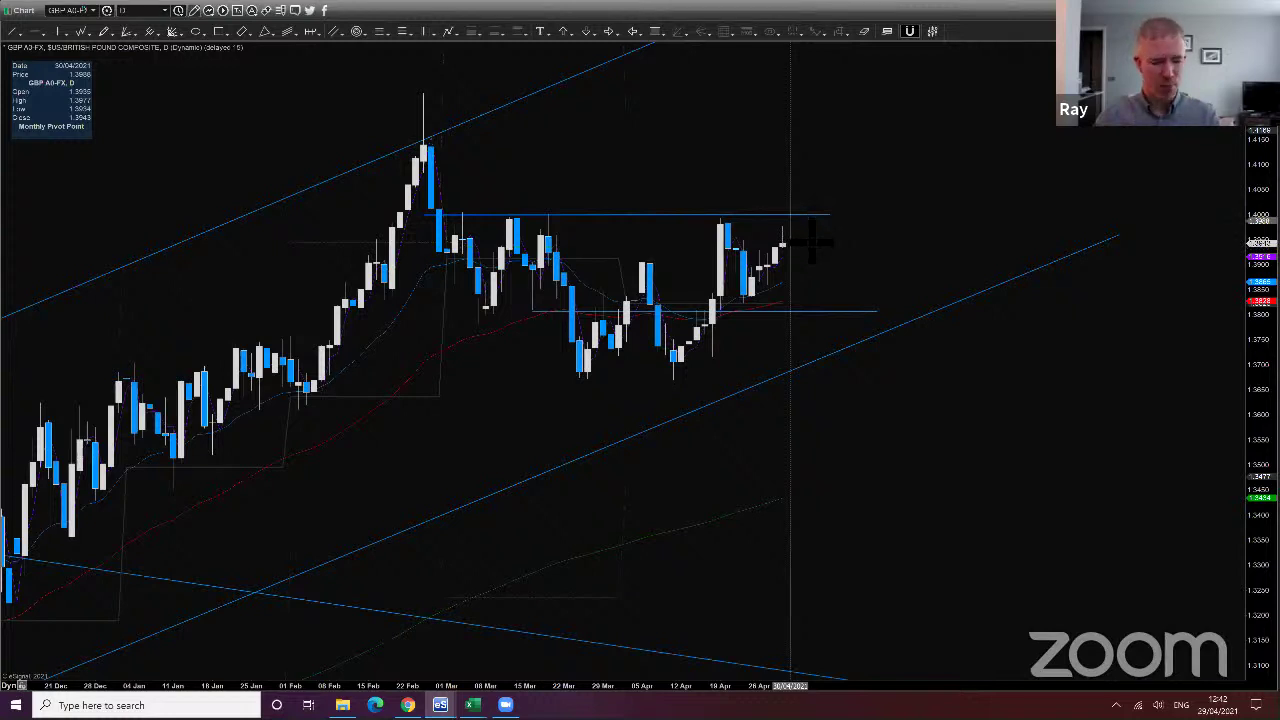
pyautogui.moveTo(800, 205)
pyautogui.mouseDown()
pyautogui.moveTo(778, 220)
pyautogui.moveTo(822, 208)
pyautogui.moveTo(784, 218)
pyautogui.mouseUp()
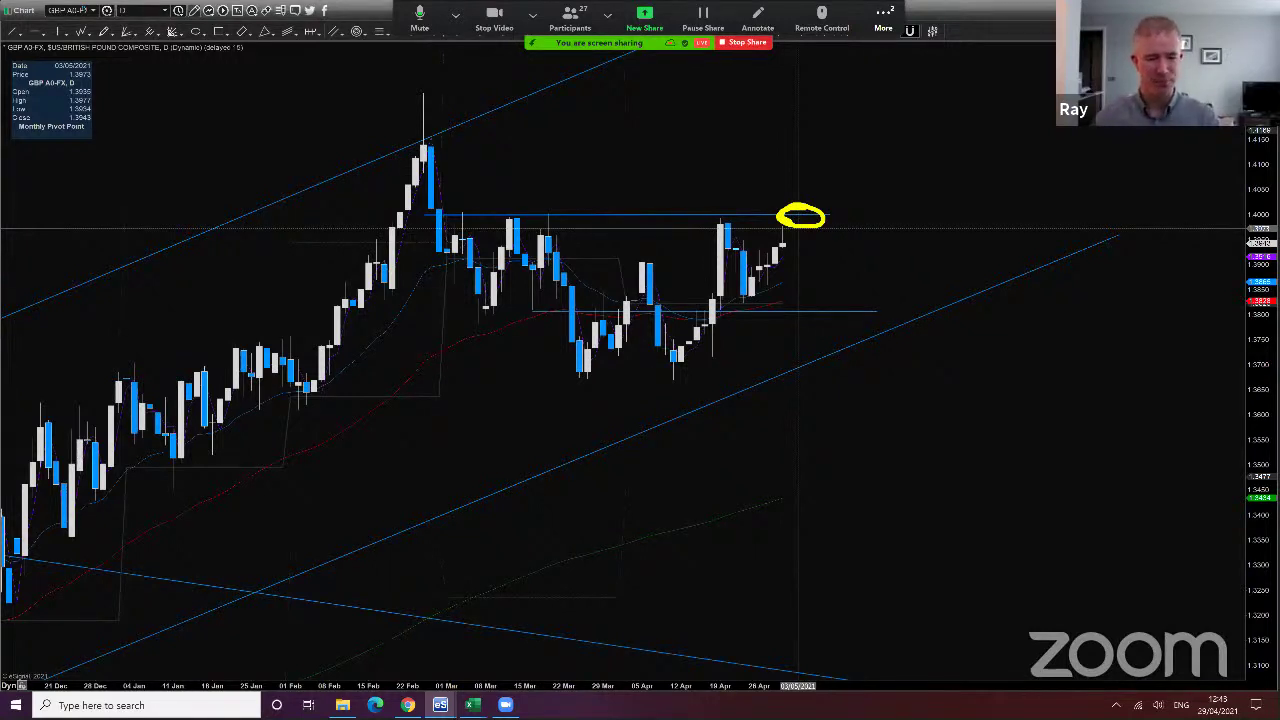
pyautogui.moveTo(515, 238)
pyautogui.mouseDown()
pyautogui.moveTo(508, 258)
pyautogui.moveTo(575, 295)
pyautogui.moveTo(775, 300)
pyautogui.moveTo(812, 258)
pyautogui.mouseUp()
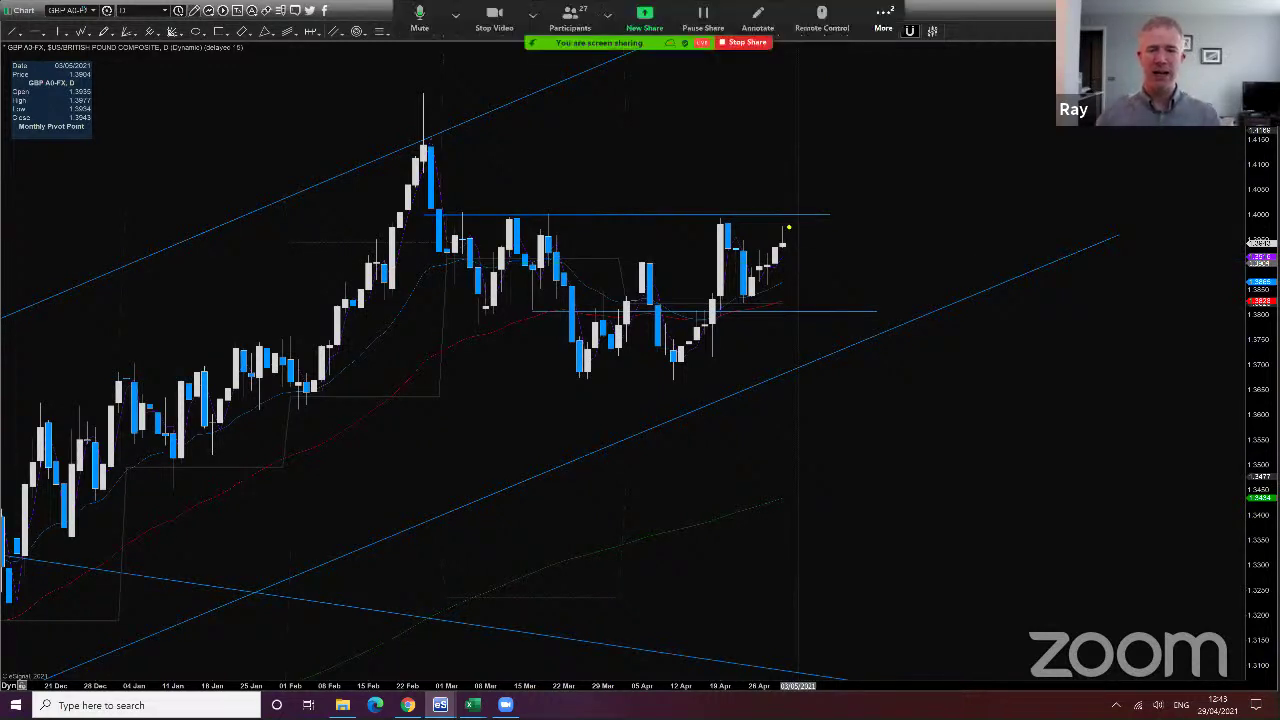
# Sketch a steep upward breakout from the latest candle and a horizontal line along the 1.4000 resistance, and clear both drawings
pyautogui.moveTo(783, 244)
pyautogui.mouseDown()
pyautogui.moveTo(829, 123)
pyautogui.moveTo(838, 42)
pyautogui.mouseUp()
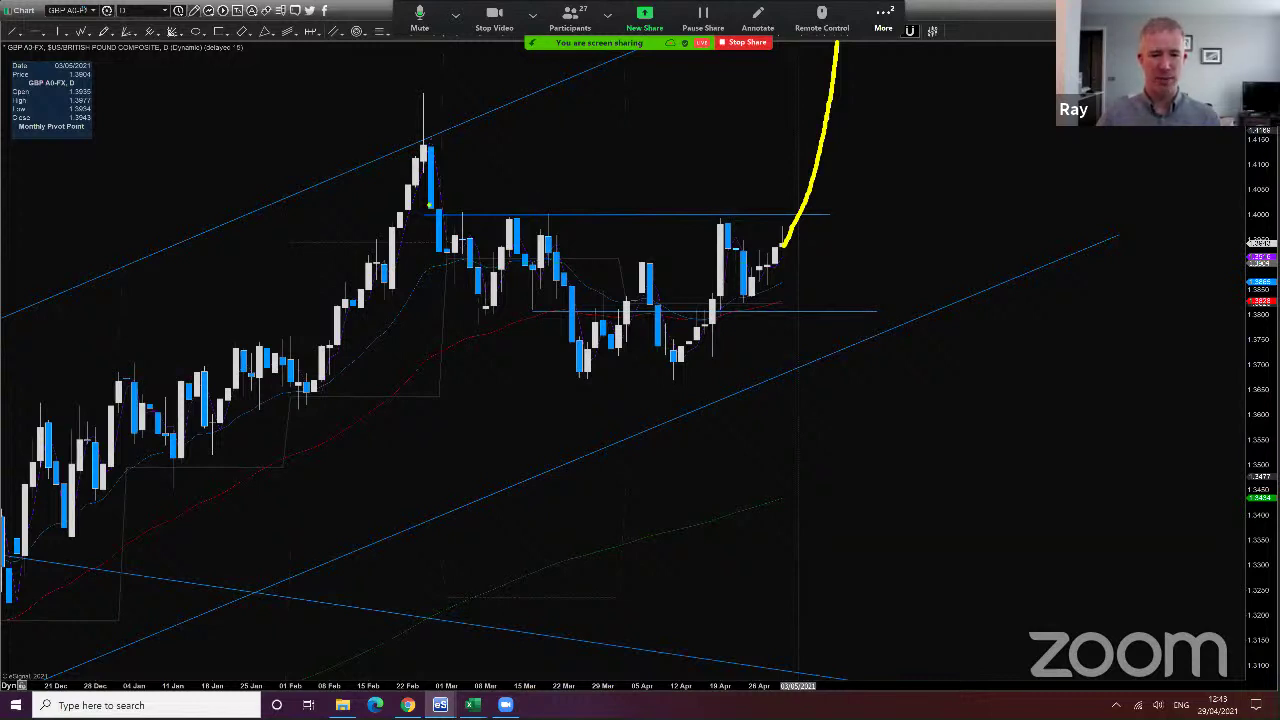
pyautogui.moveTo(383, 216); pyautogui.dragTo(843, 216)
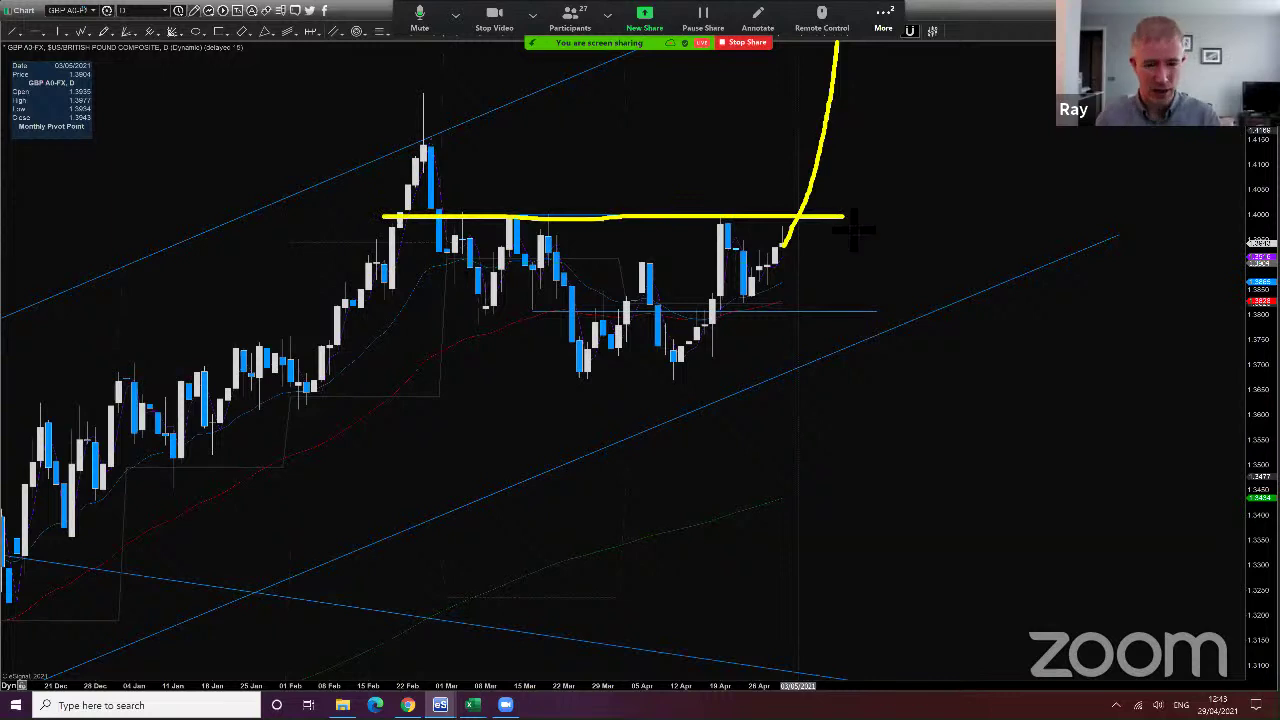
pyautogui.press('Escape')
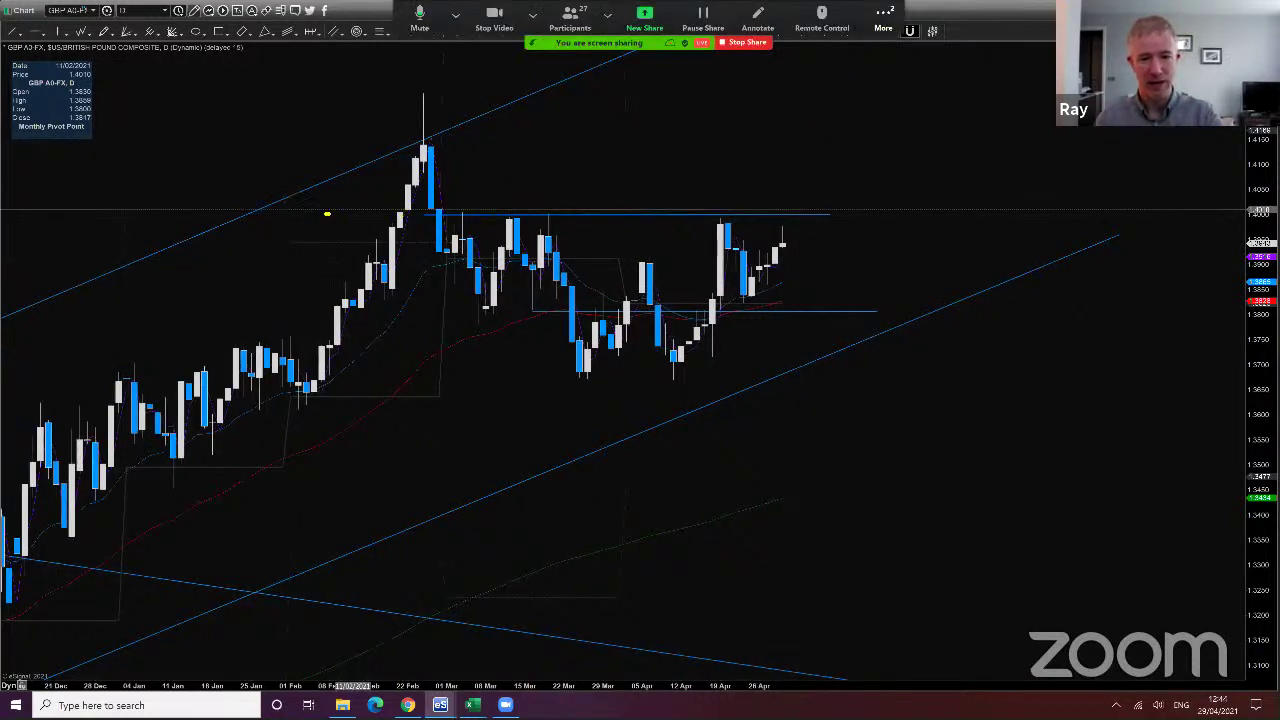
# Draw a resistance line along 1.4000 and sketch a circled false breakout above it followed by a decline
pyautogui.moveTo(327, 213); pyautogui.dragTo(880, 209)
pyautogui.moveTo(766, 260)
pyautogui.mouseDown()
pyautogui.moveTo(810, 150)
pyautogui.moveTo(818, 246)
pyautogui.moveTo(918, 362)
pyautogui.mouseUp()
pyautogui.moveTo(828, 138)
pyautogui.mouseDown()
pyautogui.moveTo(782, 224)
pyautogui.moveTo(840, 140)
pyautogui.moveTo(800, 130)
pyautogui.mouseUp()
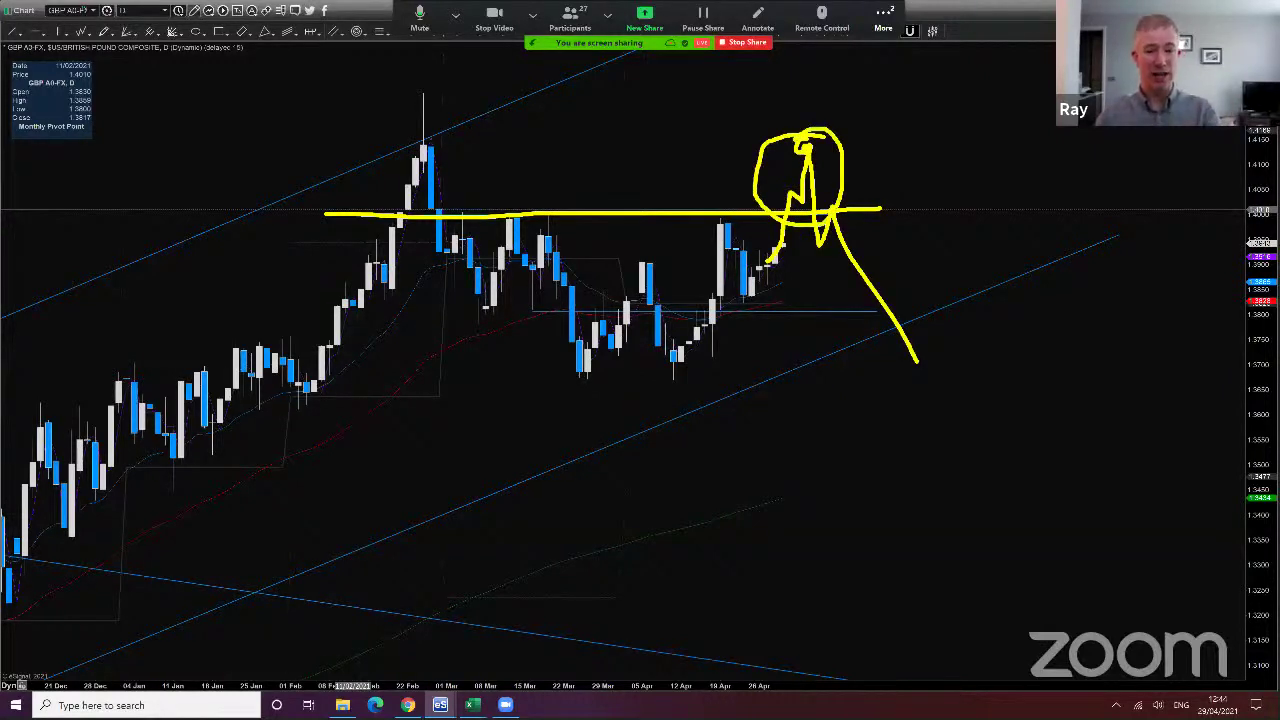
# Circle the late-February peak, add a second line just above the resistance, and mark a steep continuation from the circled breakout area
pyautogui.moveTo(440, 124)
pyautogui.mouseDown()
pyautogui.moveTo(414, 122)
pyautogui.moveTo(446, 148)
pyautogui.mouseUp()
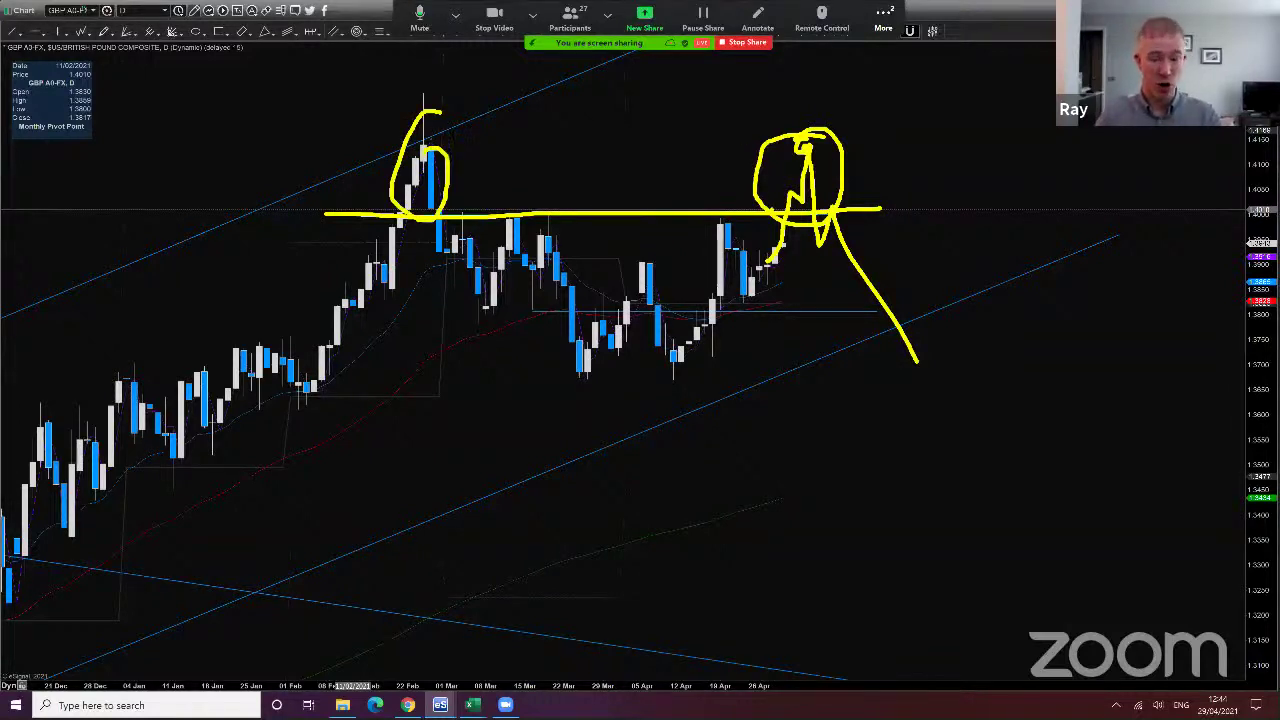
pyautogui.moveTo(322, 208); pyautogui.dragTo(930, 205)
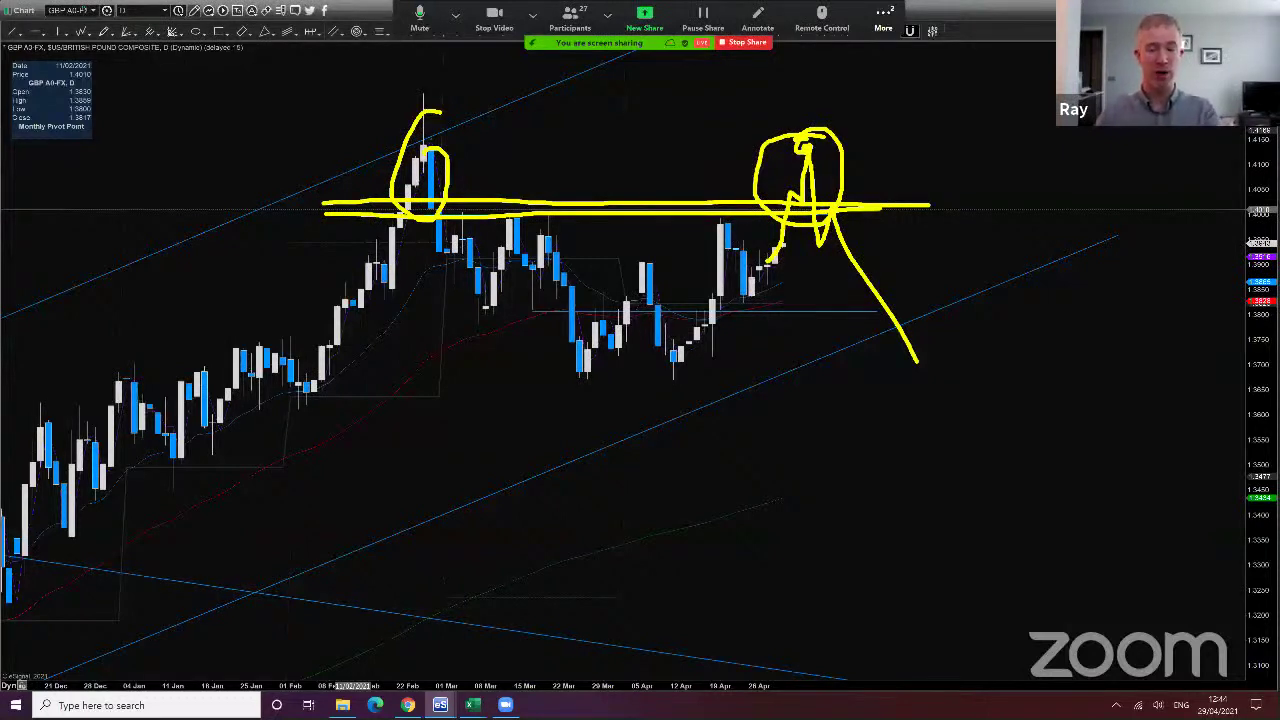
pyautogui.moveTo(796, 200); pyautogui.dragTo(848, 2)
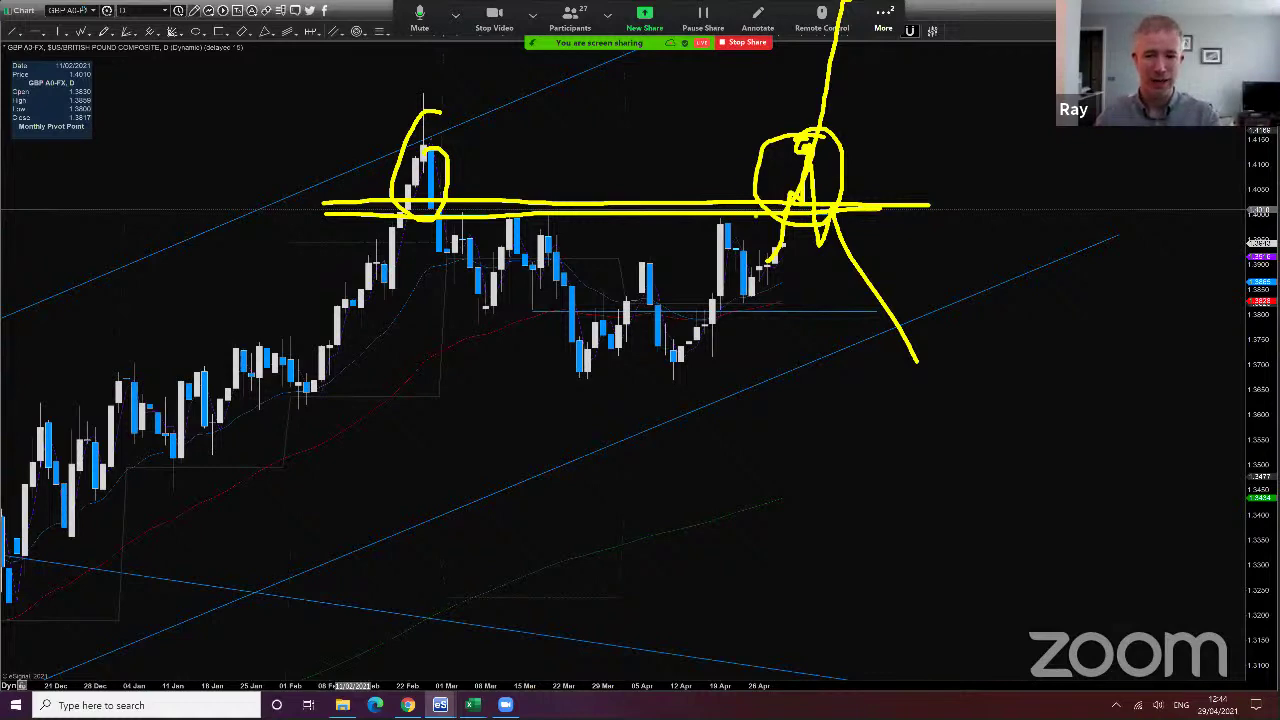
pyautogui.moveTo(822, 176); pyautogui.dragTo(830, 198)
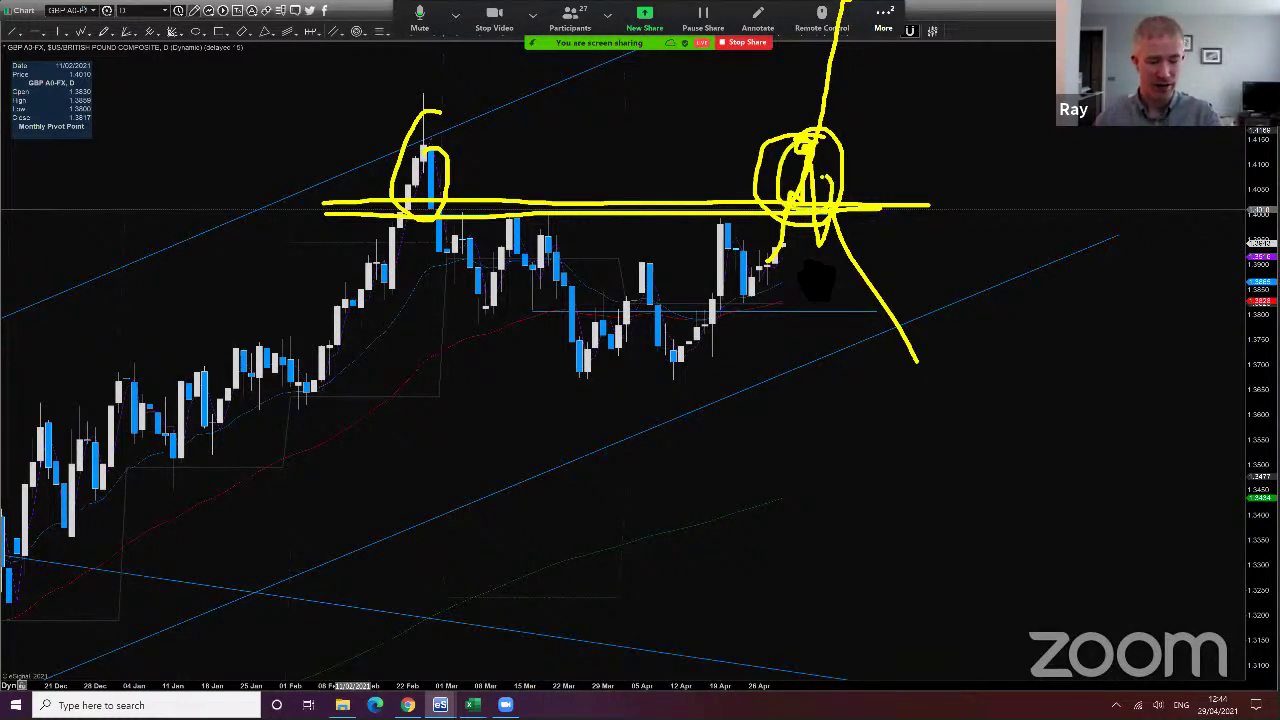
# Clear the drawings, review the earlier GBP price history, and sketch a circled area above 1.4000 with a steep fall from it
pyautogui.hscroll(-10, 815, 280)
pyautogui.hscroll(-2, 790, 300)
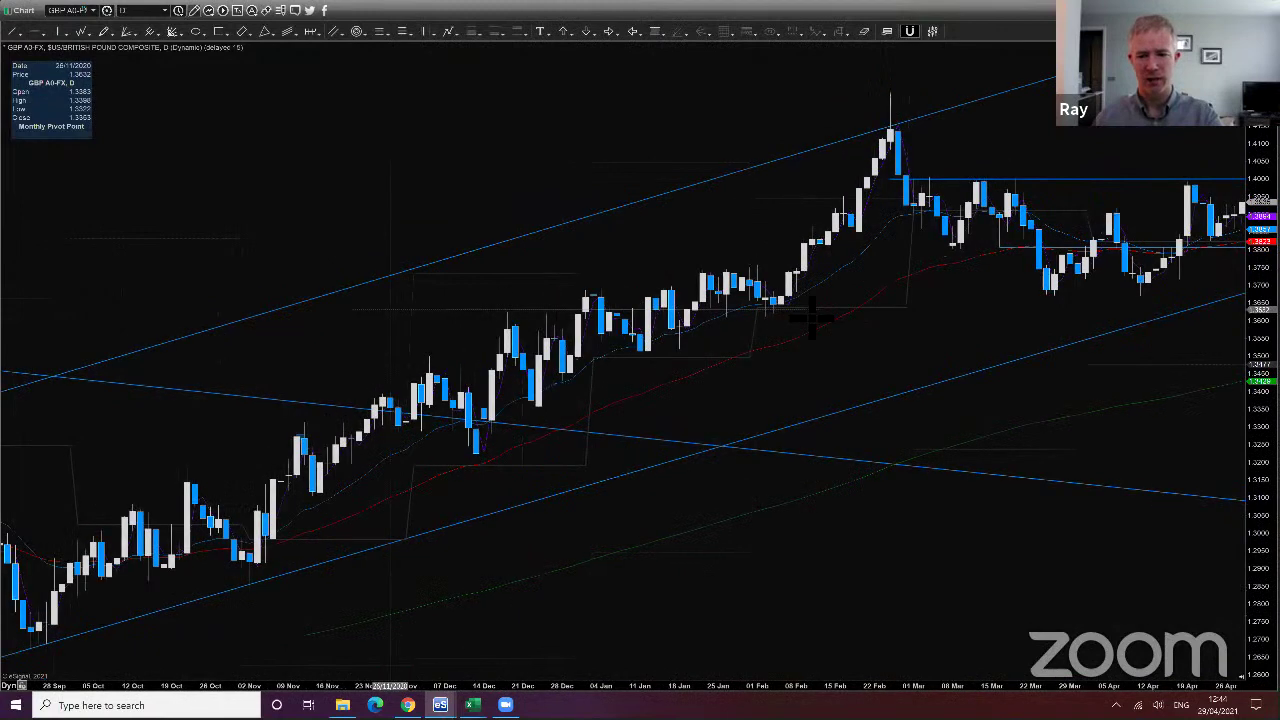
pyautogui.hscroll(5, 512, 350)
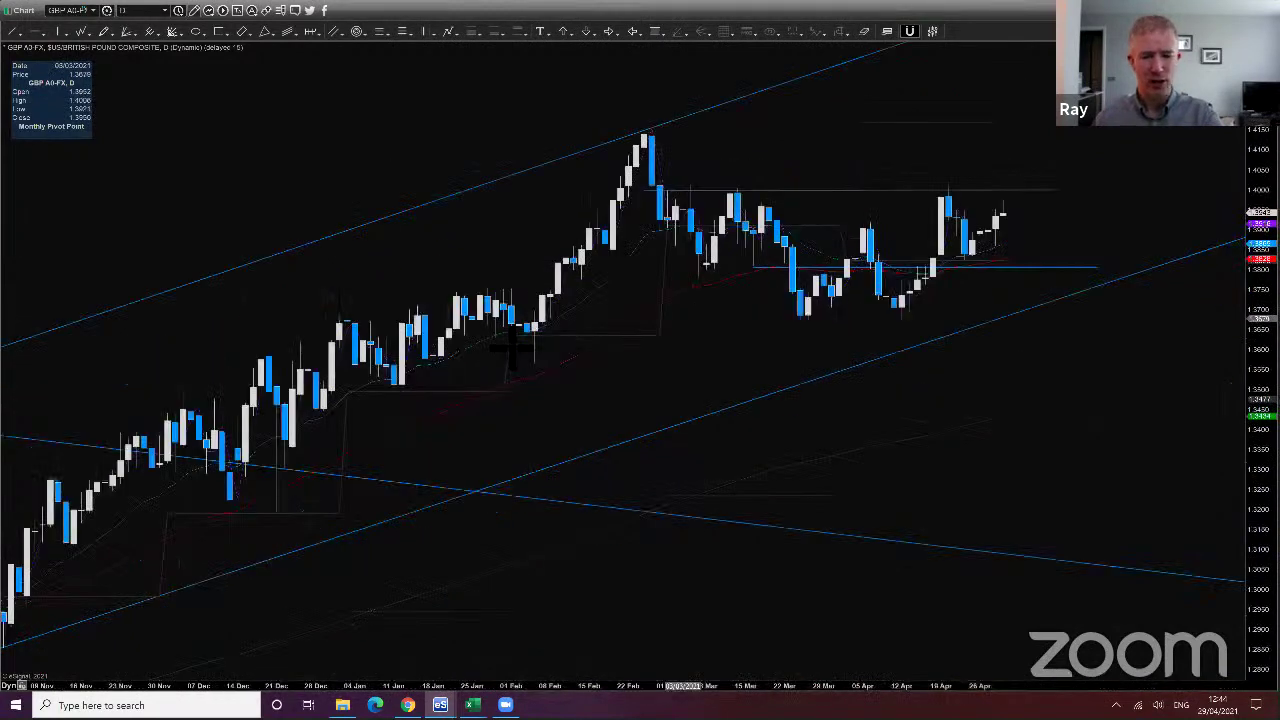
pyautogui.hscroll(4, 509, 345)
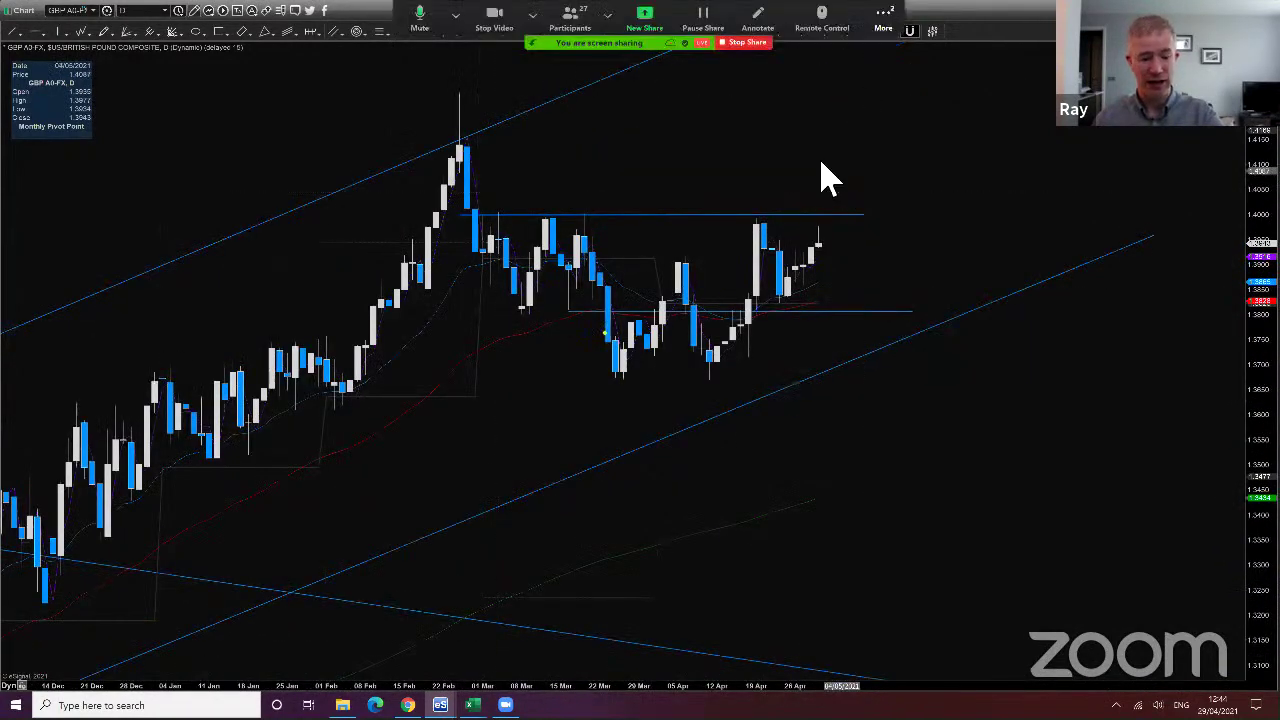
pyautogui.moveTo(827, 156)
pyautogui.mouseDown()
pyautogui.moveTo(840, 150)
pyautogui.moveTo(923, 471)
pyautogui.mouseUp()
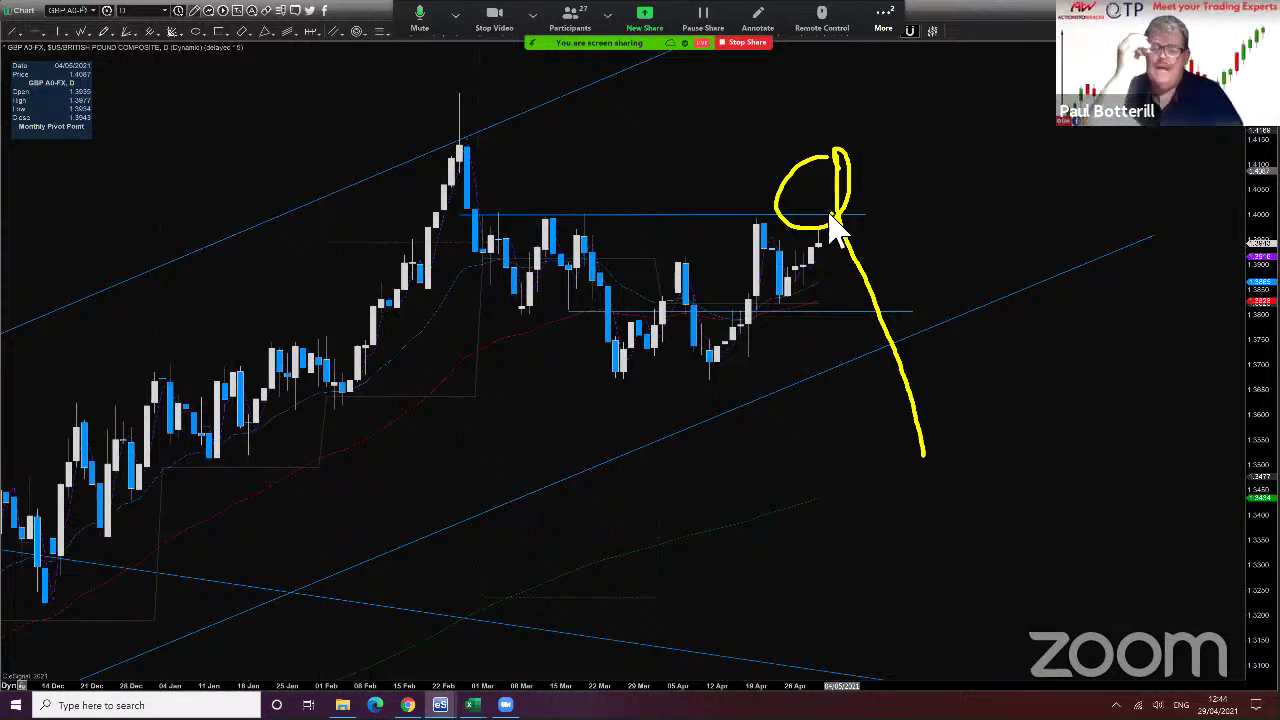
# Clear the GBP chart annotations and return to the British Pound Sterling CoT charts in the browser
pyautogui.scroll(-1, 607, 362)
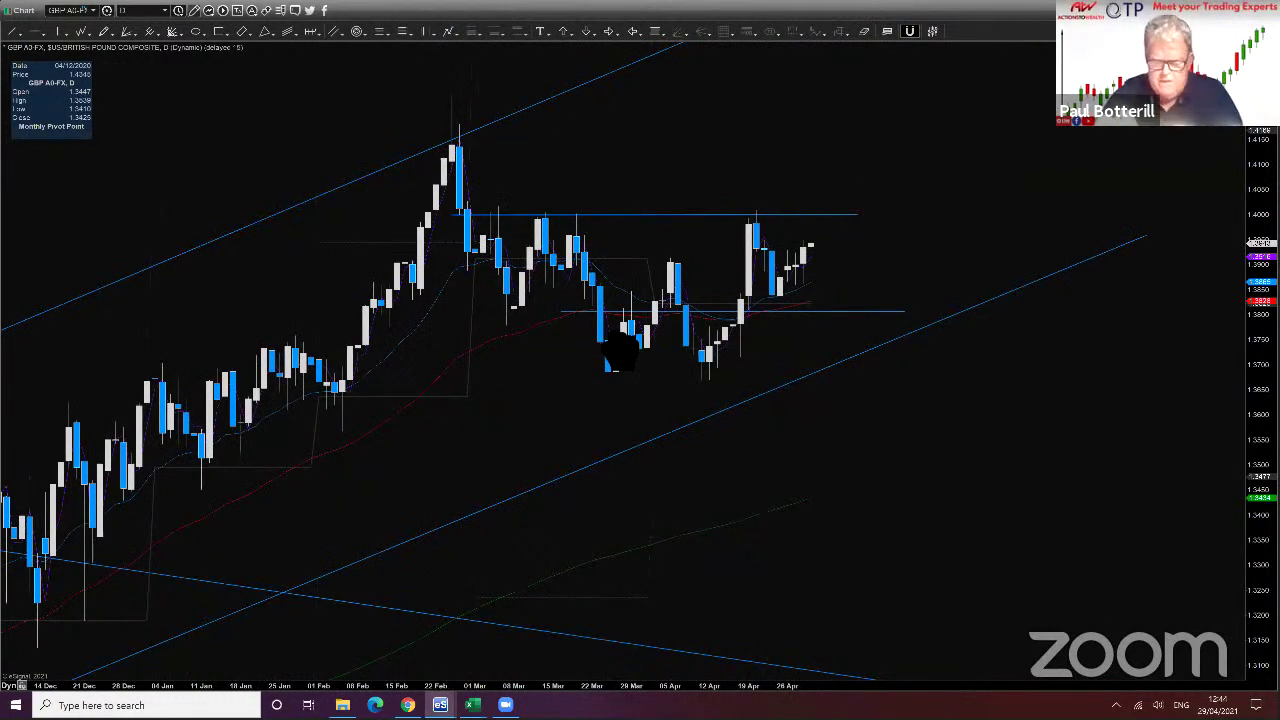
pyautogui.scroll(3, 565, 486)
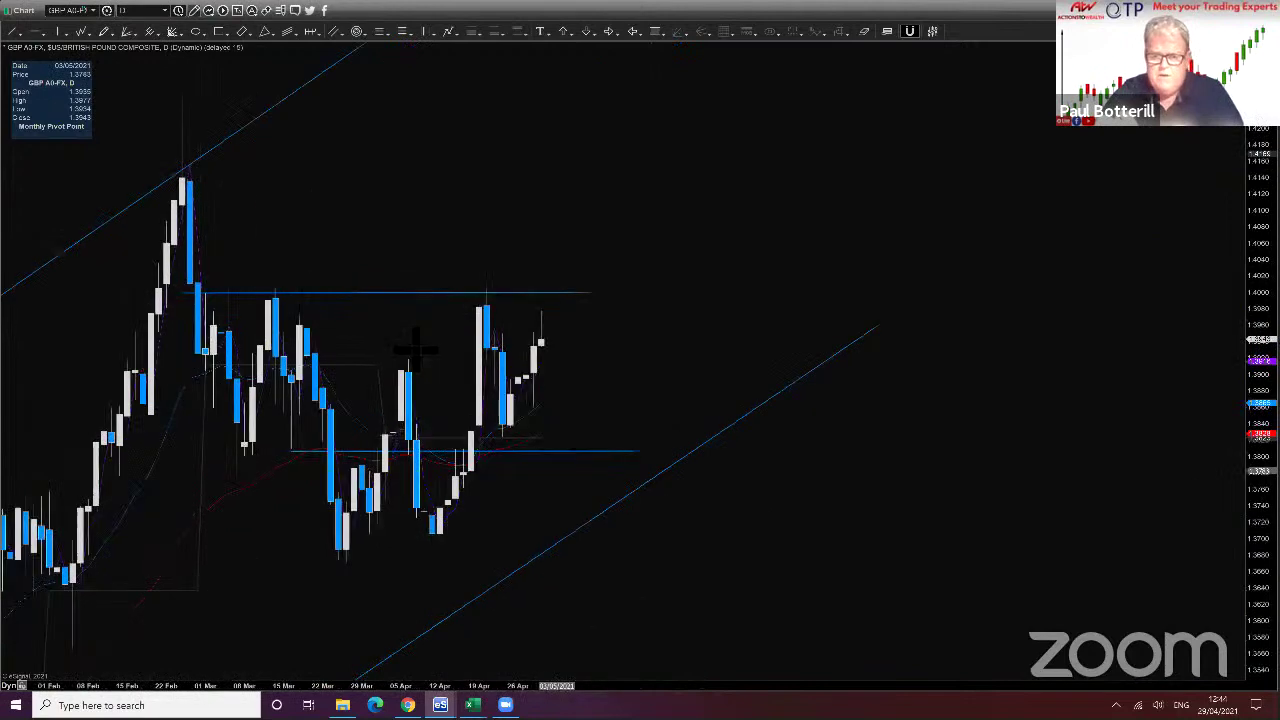
pyautogui.scroll(-3, 595, 318)
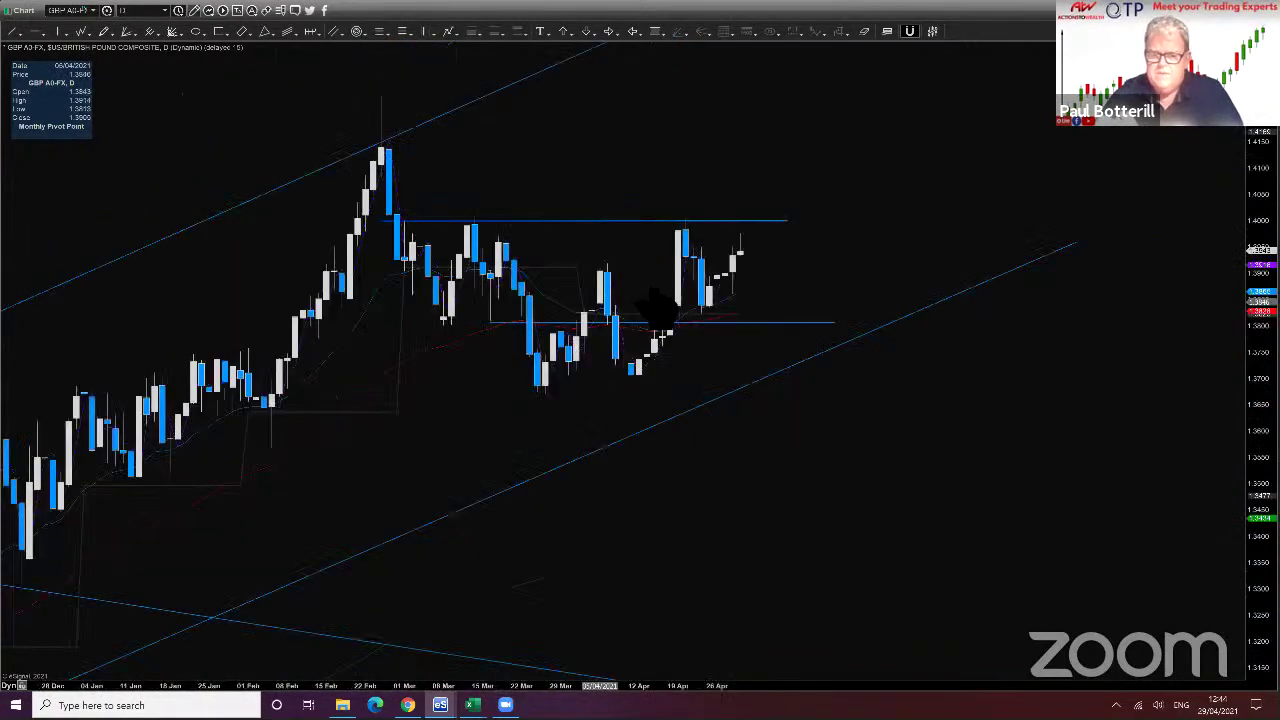
pyautogui.scroll(2, 658, 308)
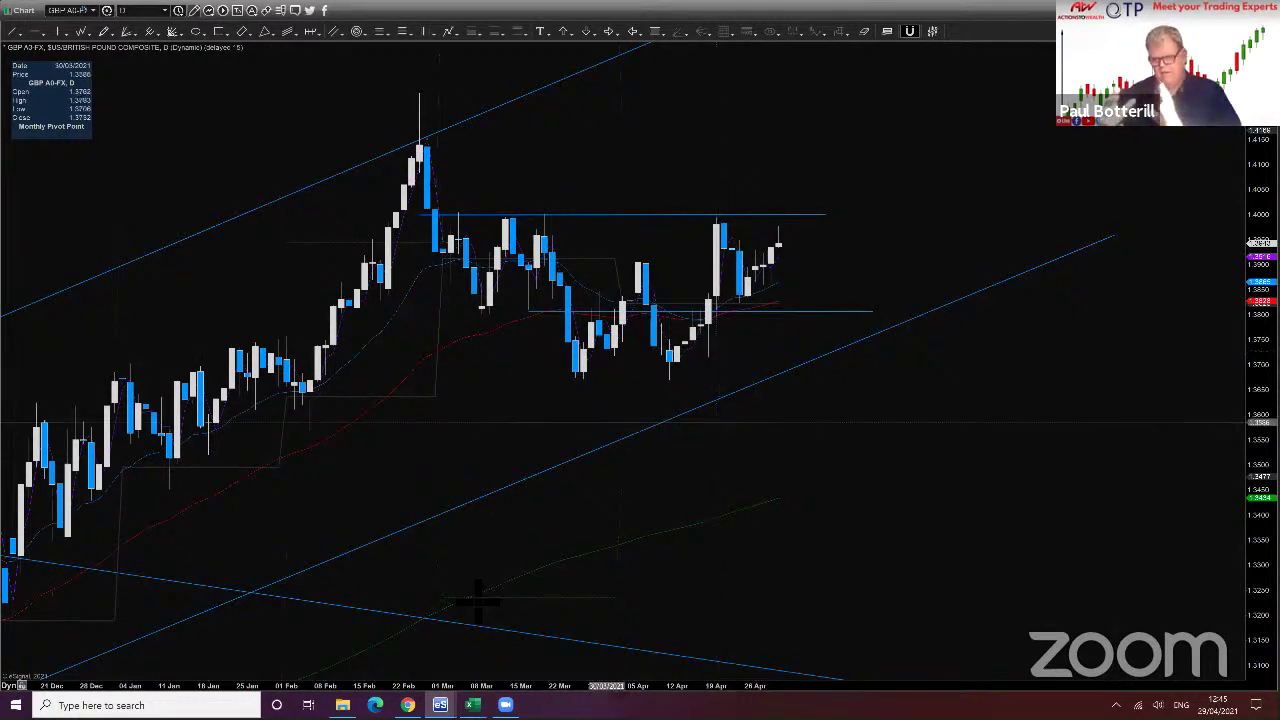
pyautogui.hotkey('alt', 'Tab')
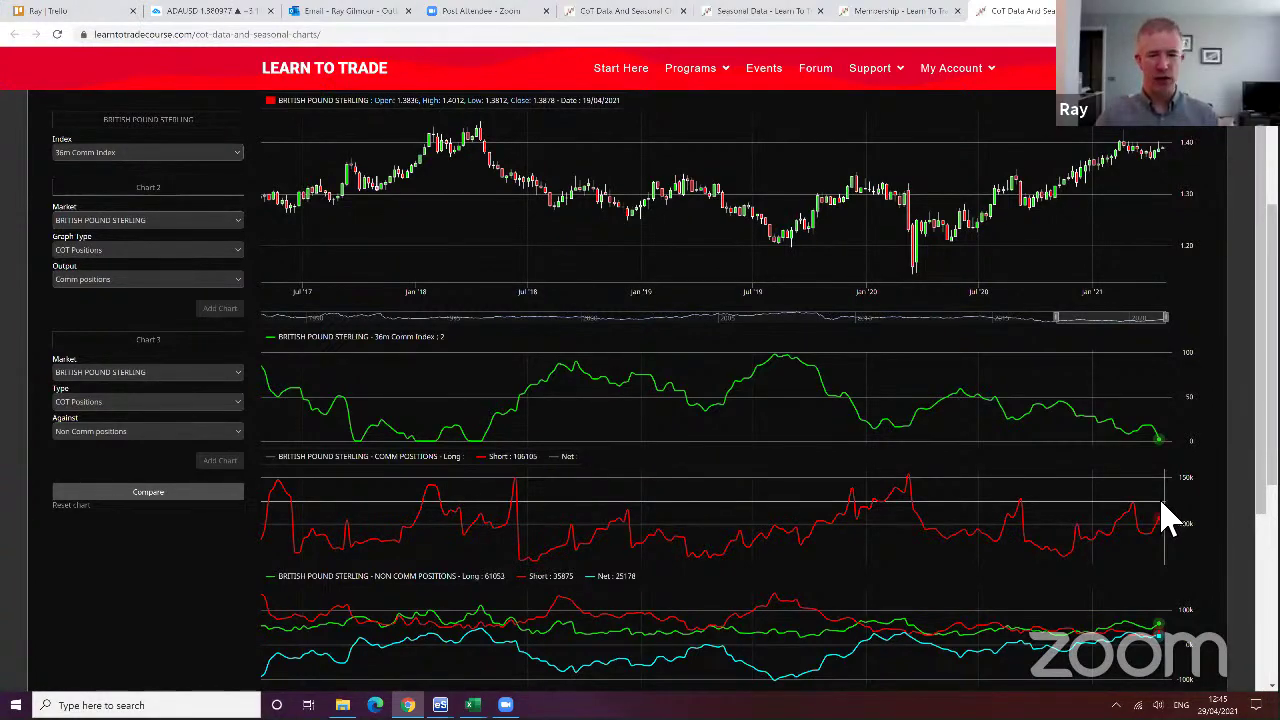
# Collapse the British Pound Sterling charts and review the markets in the COT Index Grid
pyautogui.scroll(3, 37, 430)
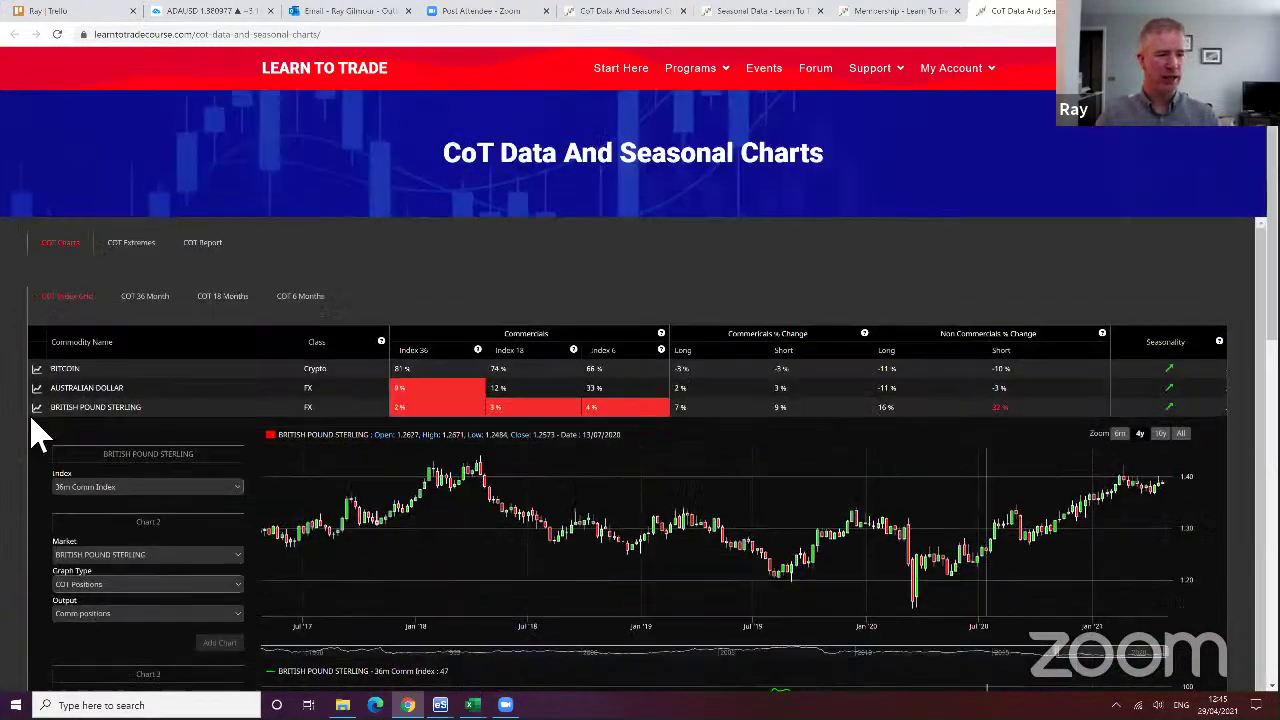
pyautogui.click(35, 410)
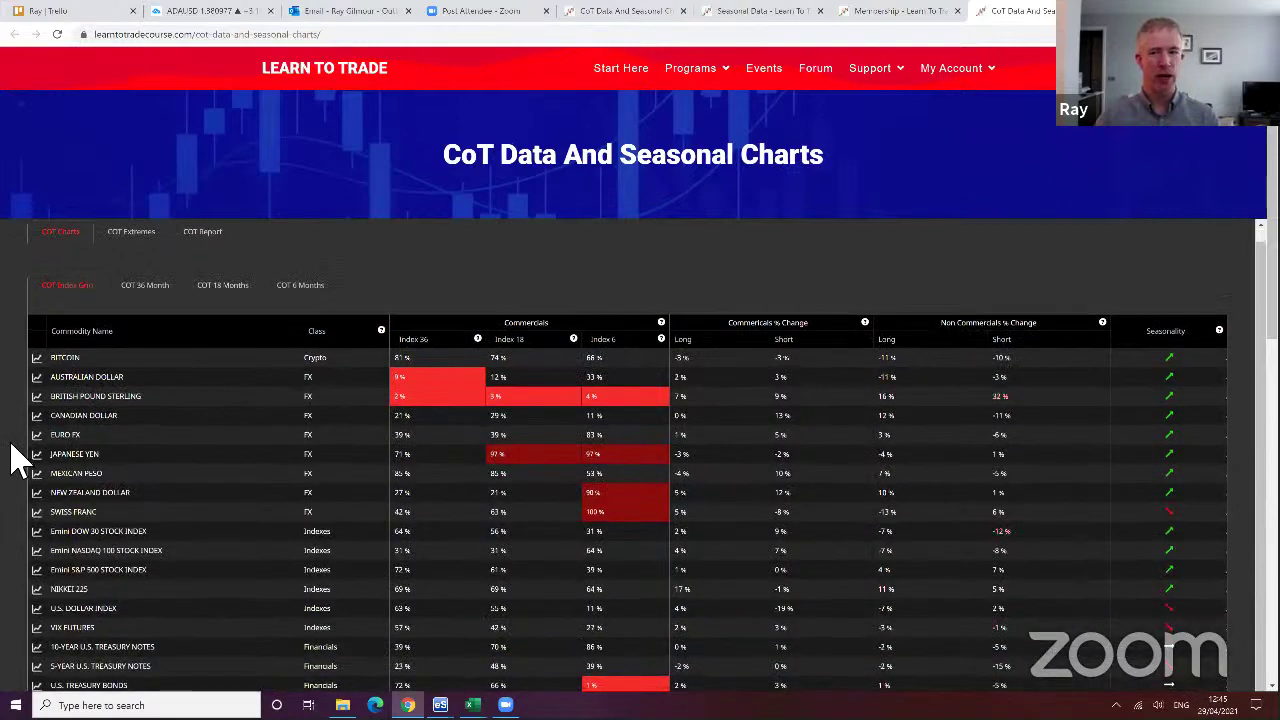
pyautogui.scroll(-2, 640, 450)
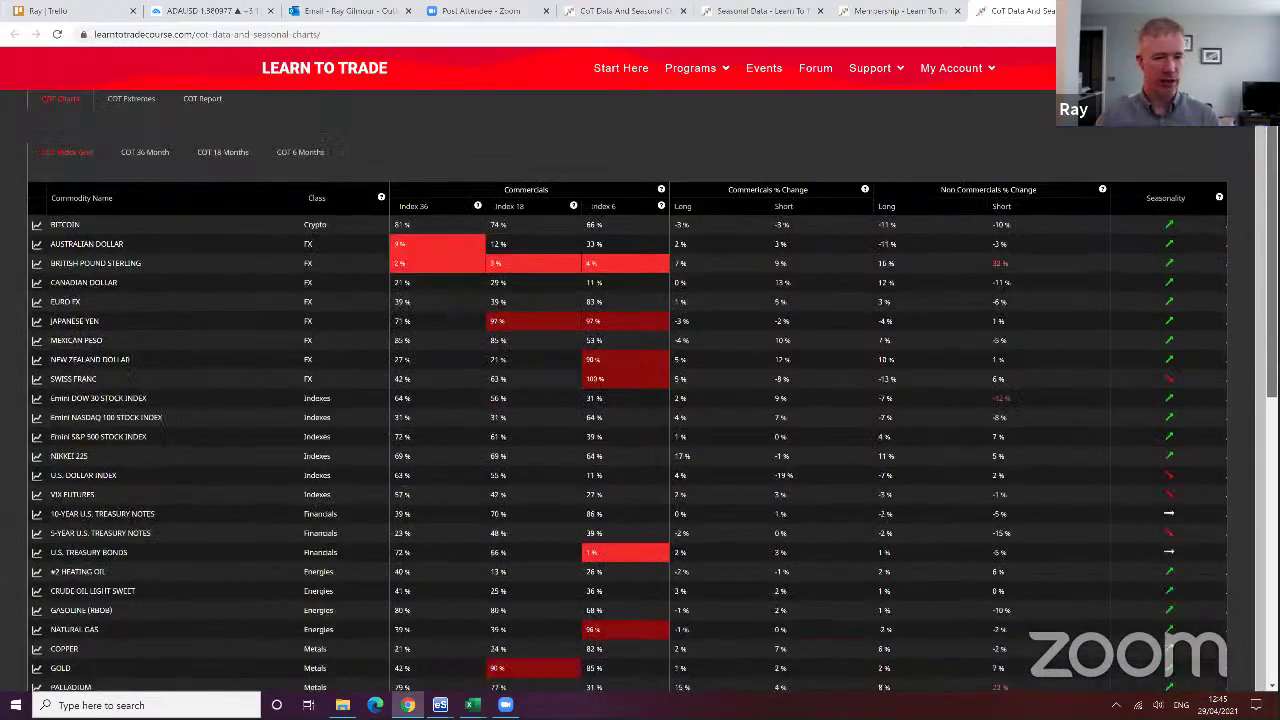
pyautogui.scroll(-1, 1110, 297)
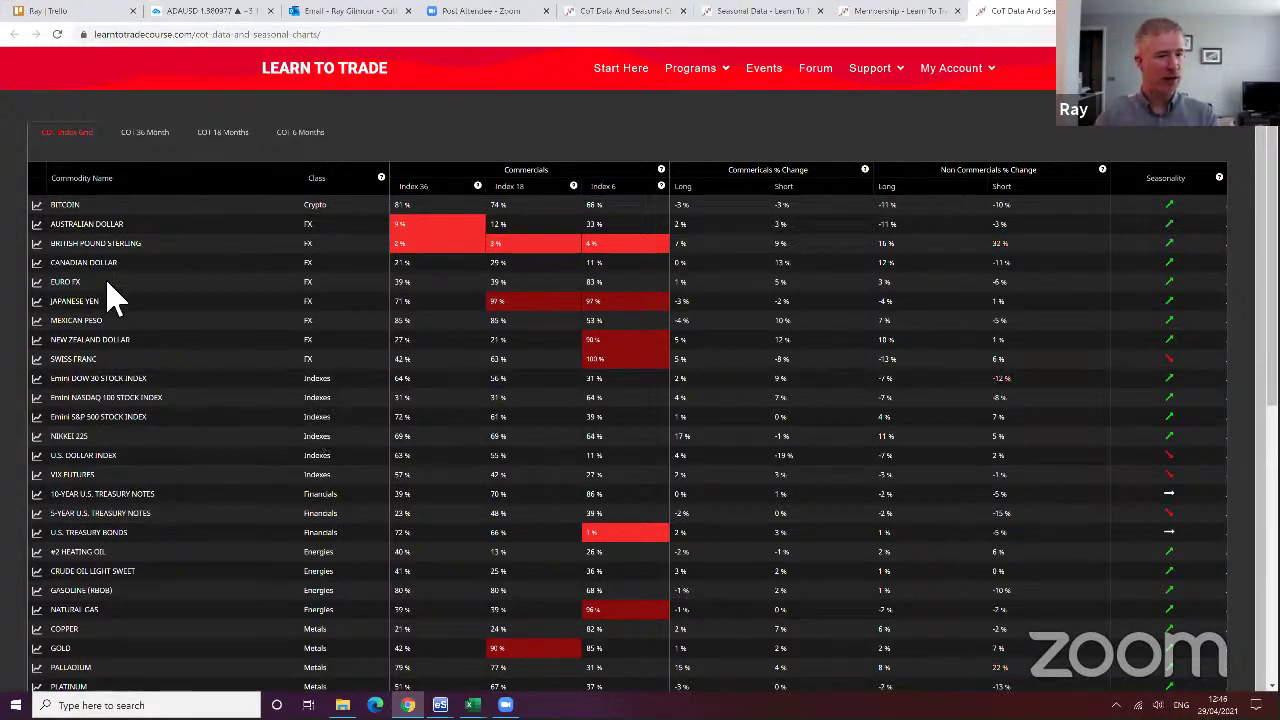
# Reopen the British Pound Sterling CoT charts and show only the Long and Short lines for non-commercial positions
pyautogui.click(38, 245)
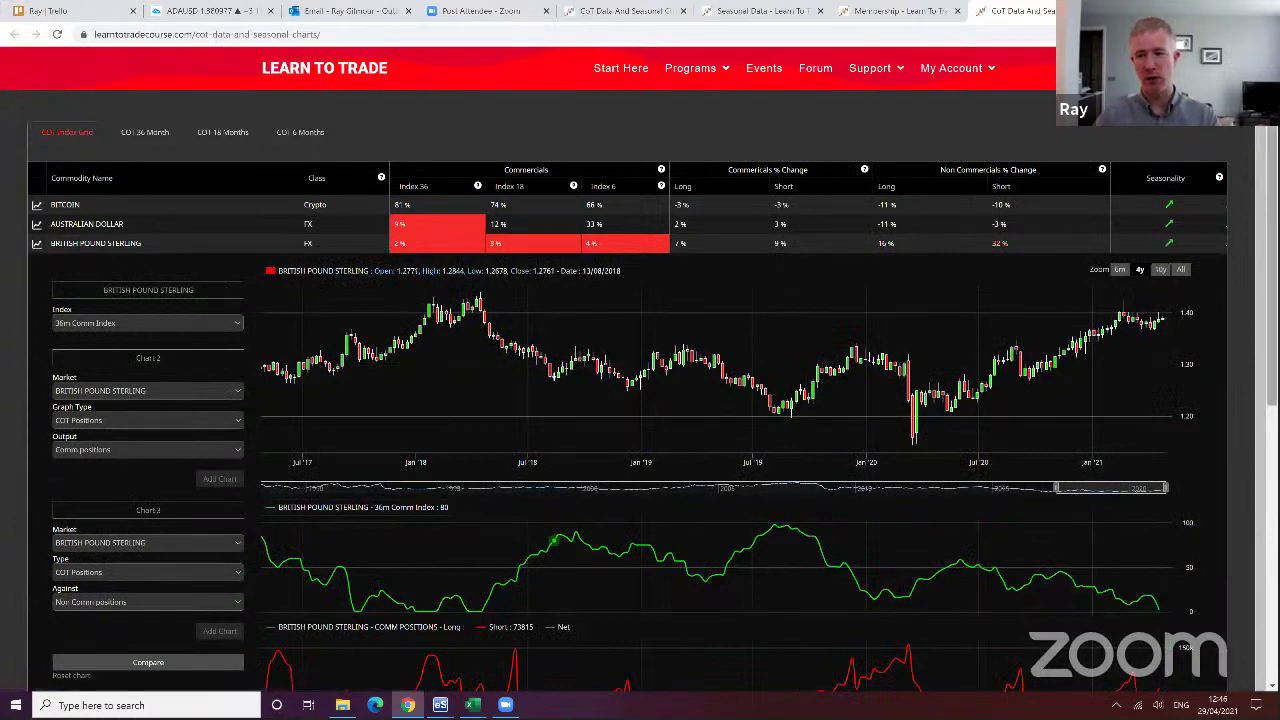
pyautogui.scroll(-2, 653, 395)
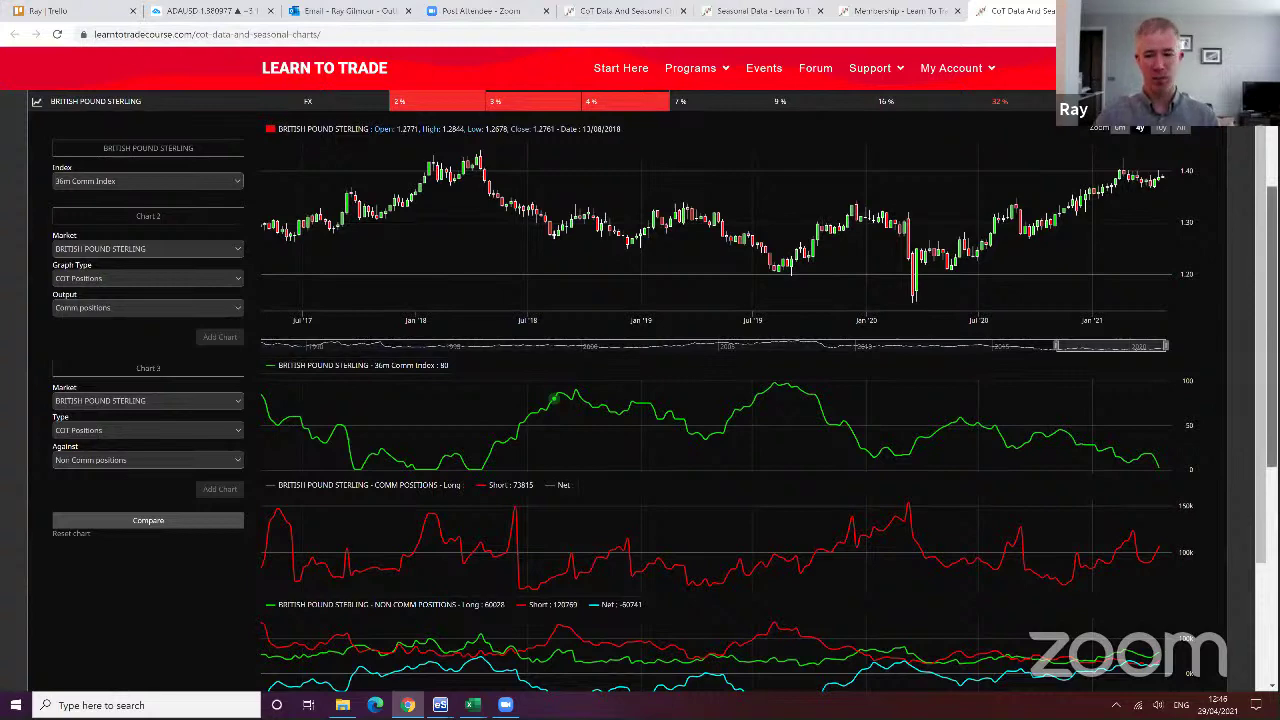
pyautogui.scroll(-1, 1186, 523)
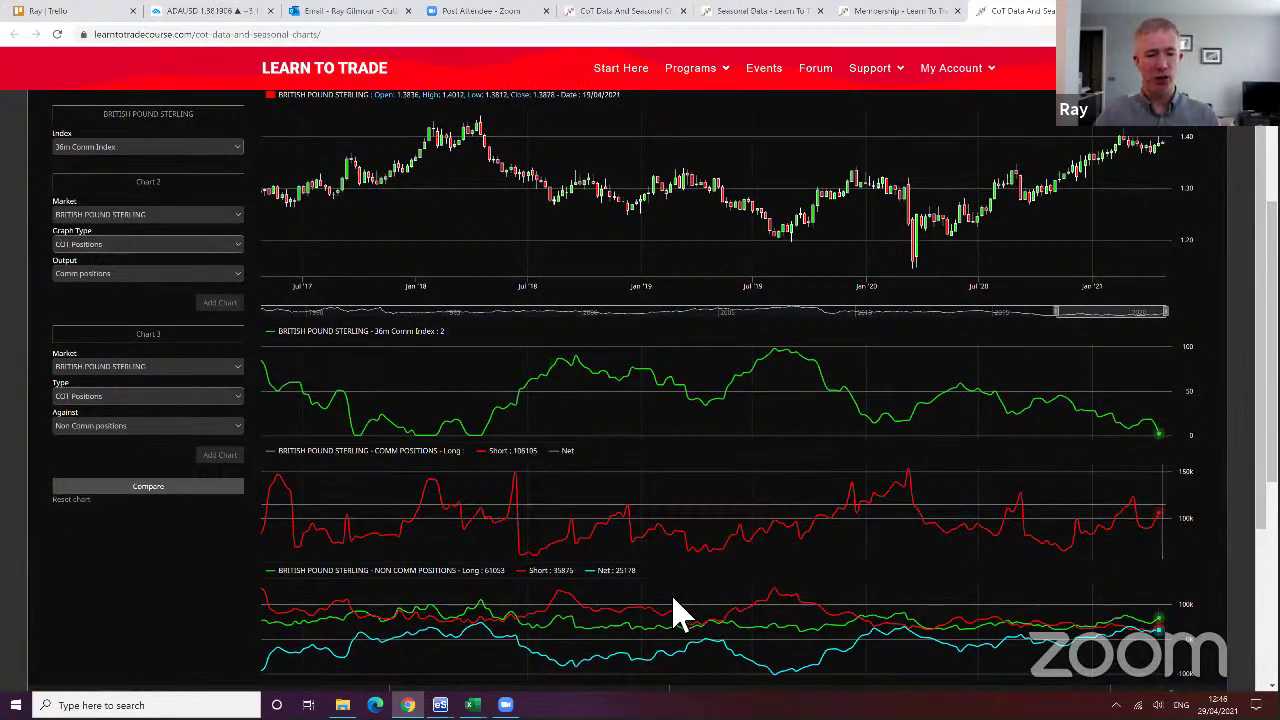
pyautogui.click(606, 570)
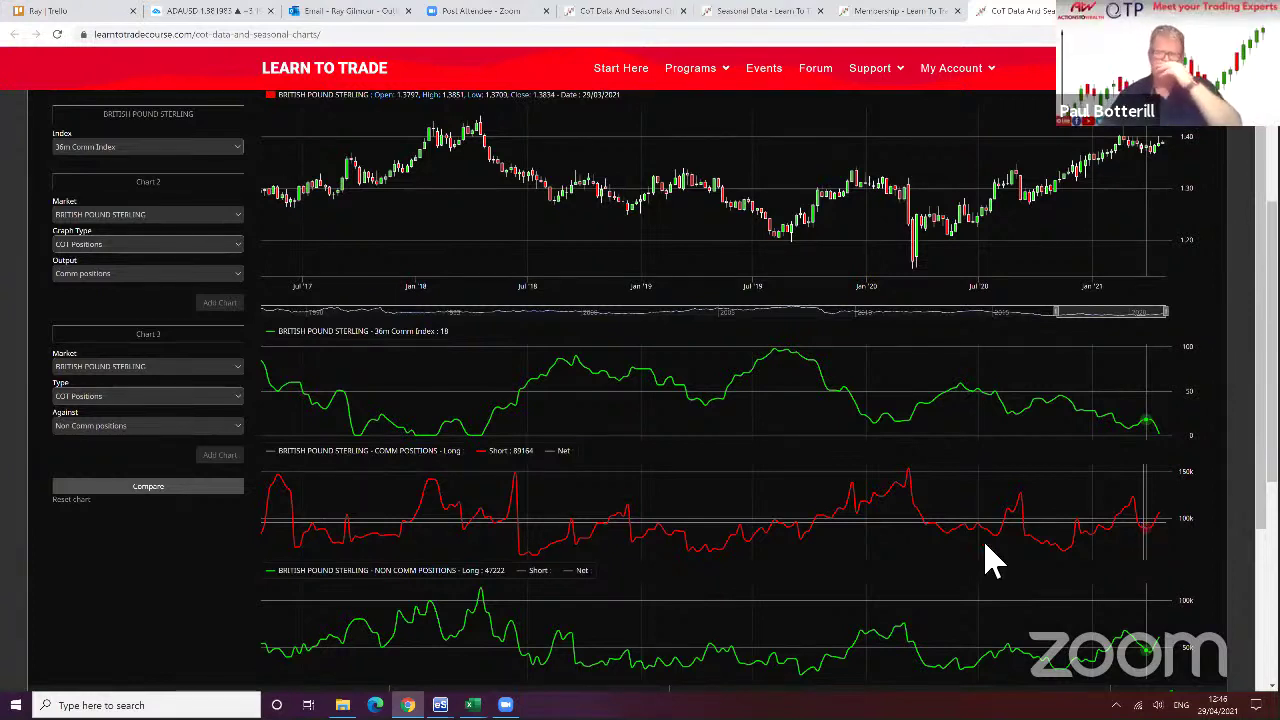
pyautogui.click(540, 571)
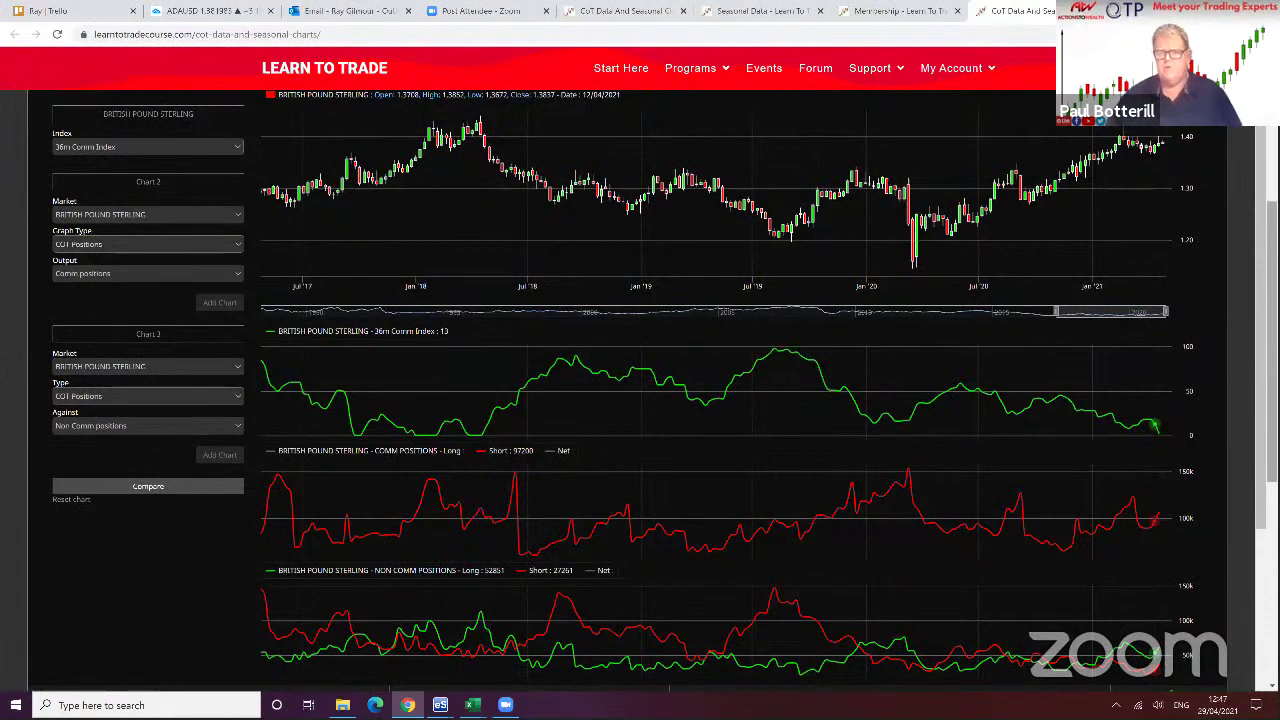
# Close the British Pound Sterling charts and browse the COT Index Grid through the metals, grains and softs
pyautogui.scroll(2, 640, 390)
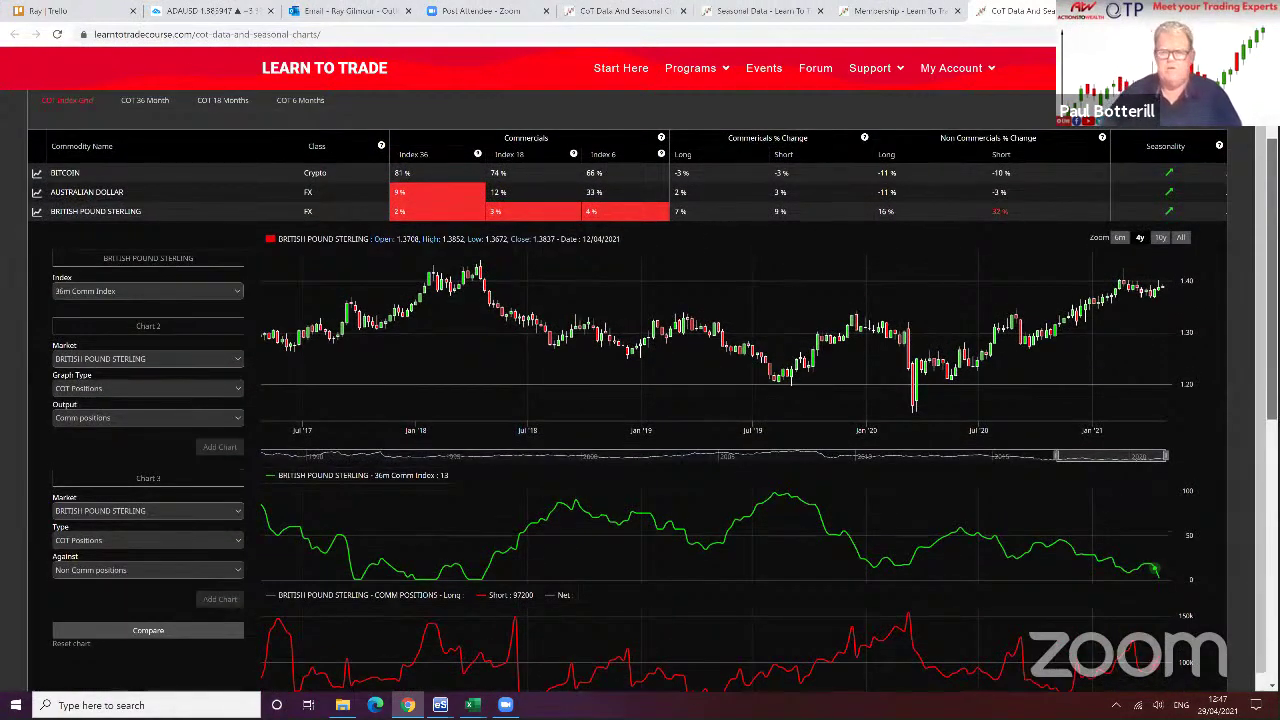
pyautogui.scroll(-3, 340, 318)
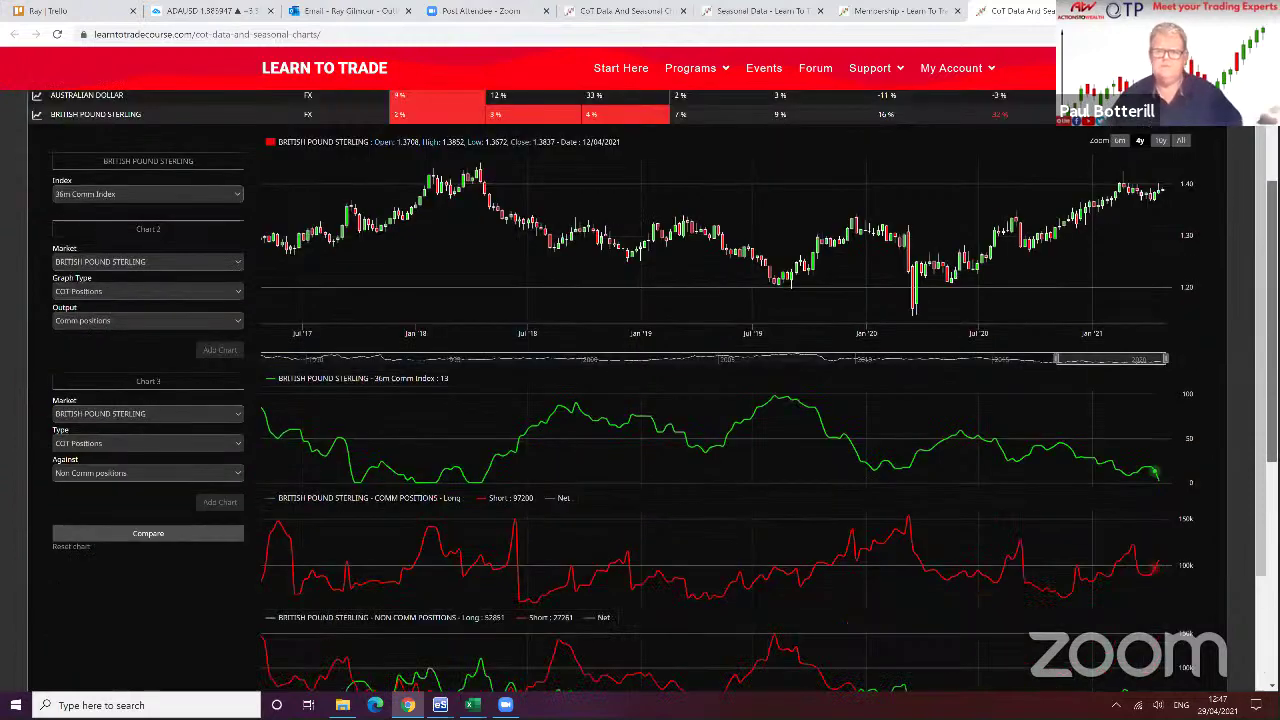
pyautogui.scroll(3, 63, 251)
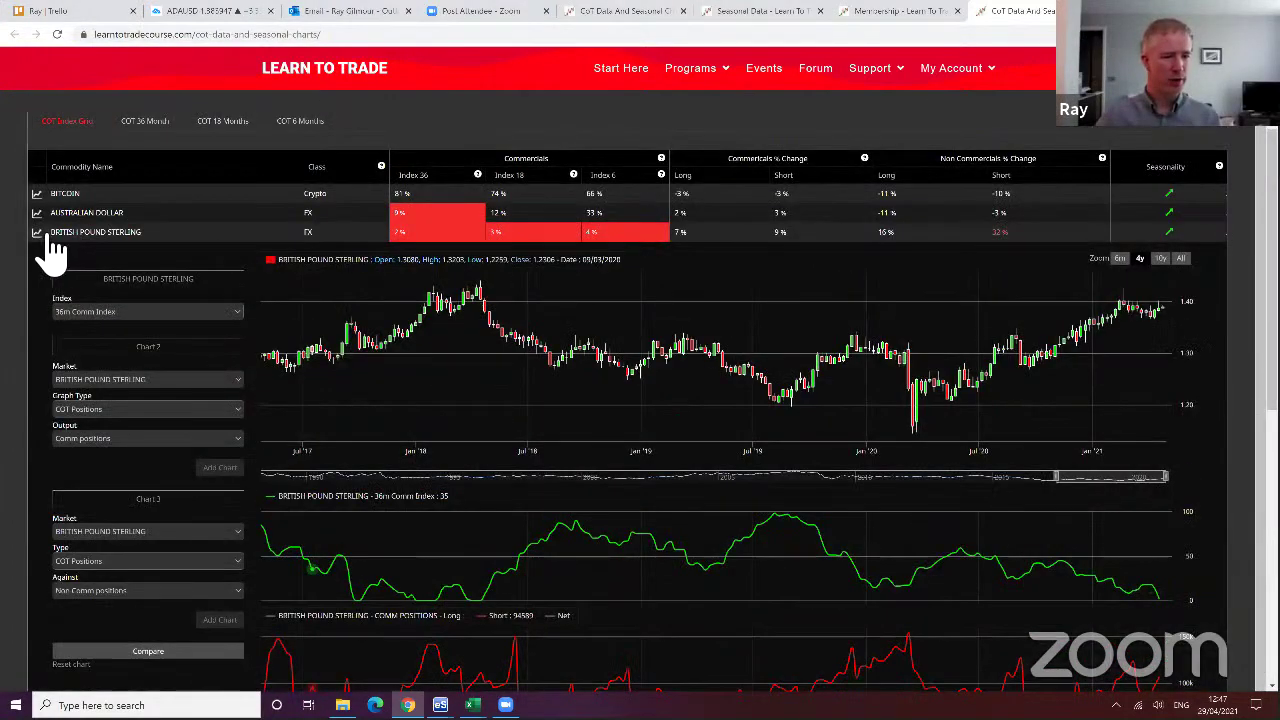
pyautogui.click(989, 243)
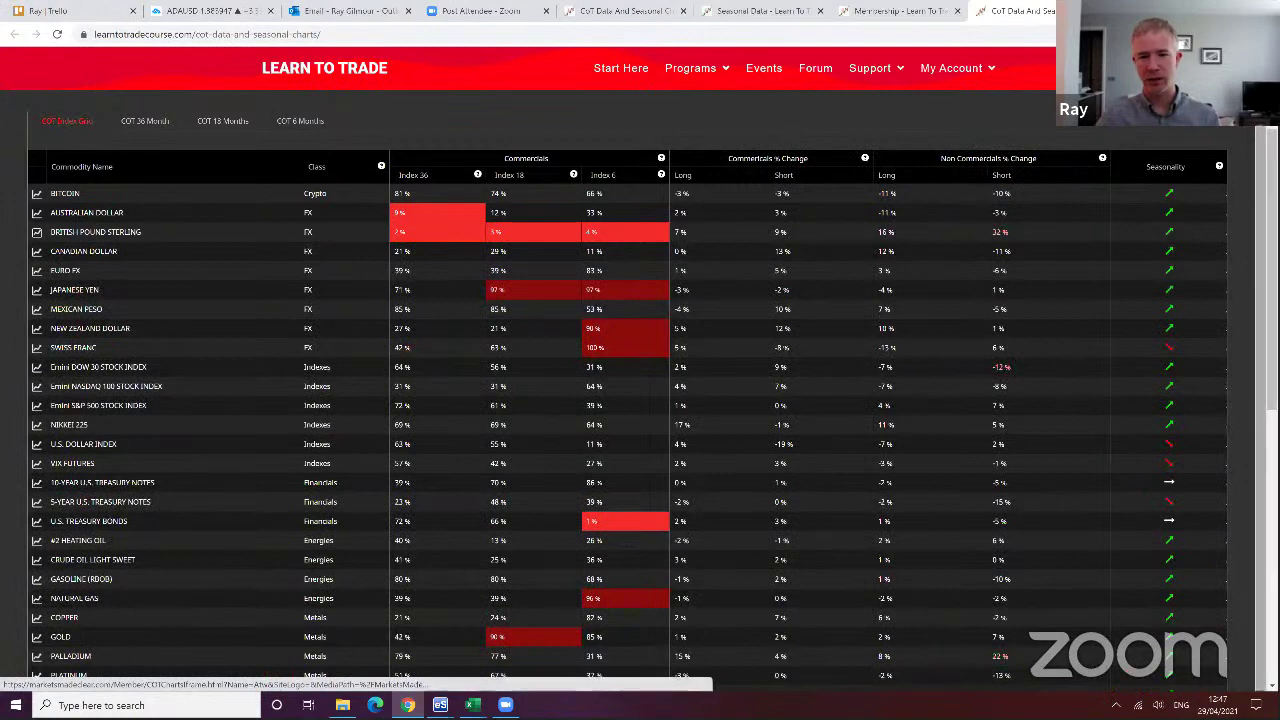
pyautogui.scroll(-2, 989, 243)
pyautogui.scroll(-2, 989, 243)
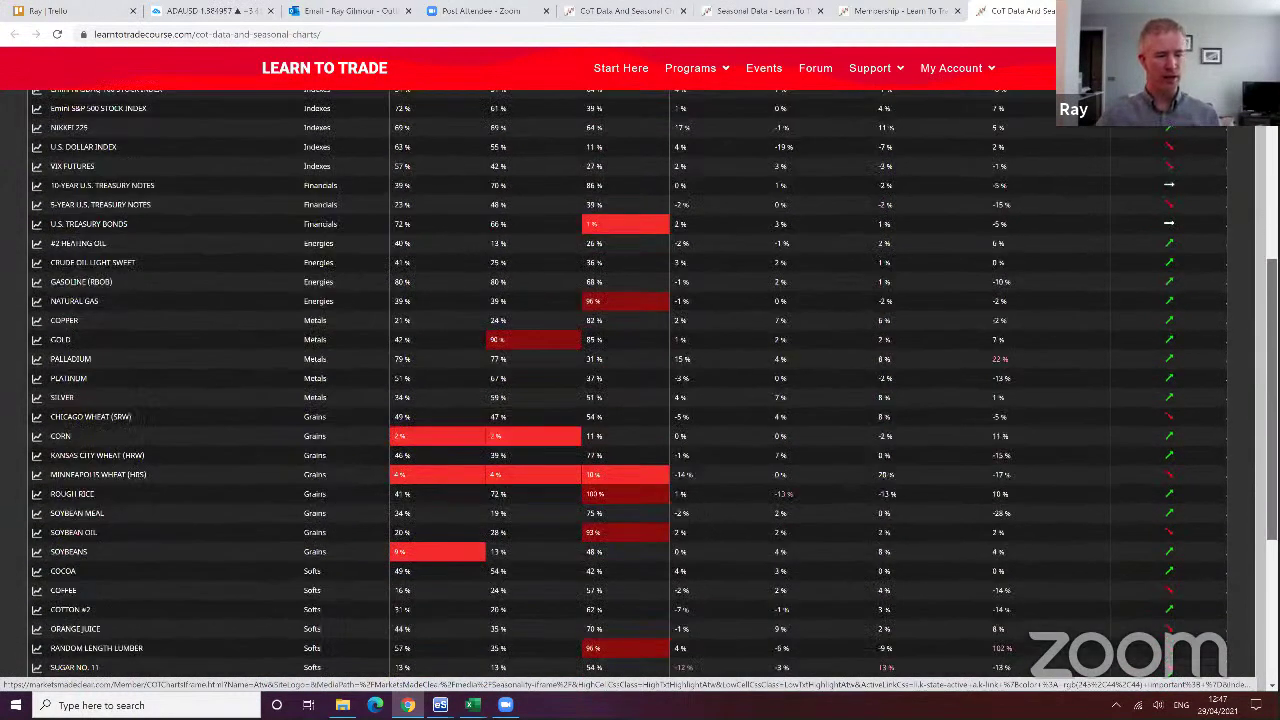
pyautogui.scroll(-1, 808, 113)
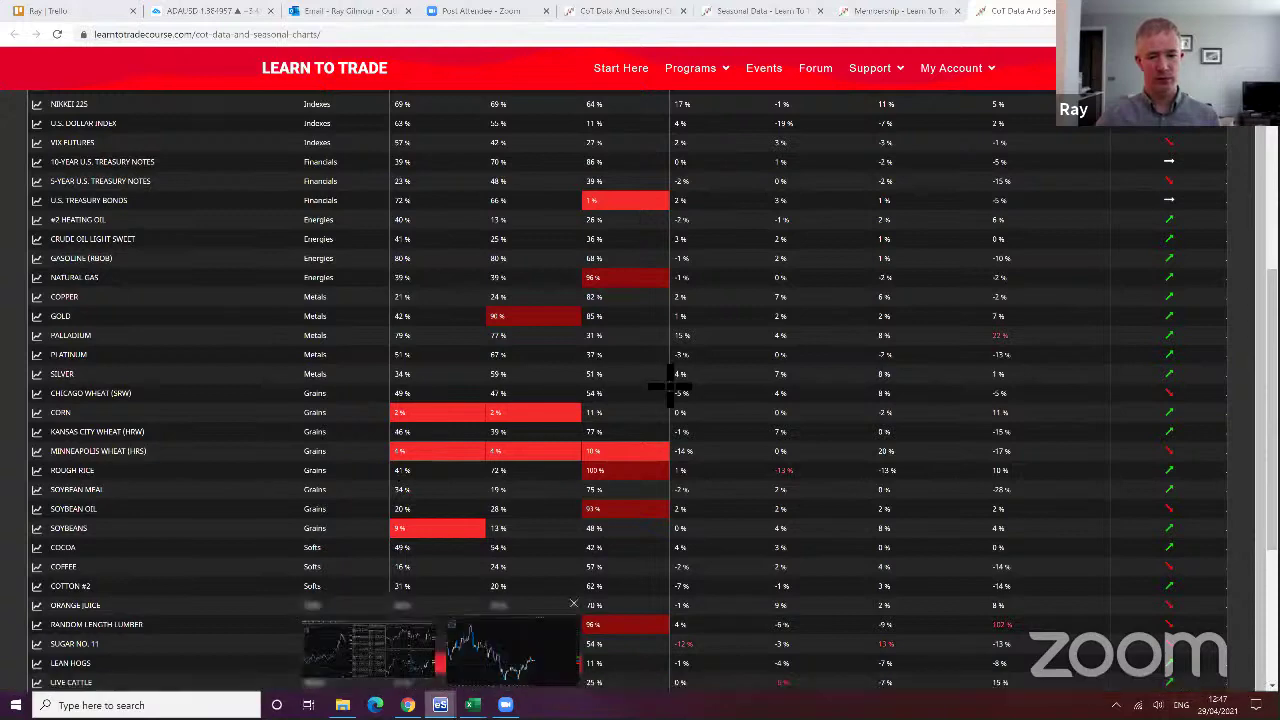
# Switch to the eSignal daily Gold Futures chart and bring the latest price action away from the chart's edge
pyautogui.click(440, 705)
pyautogui.scroll(2, 706, 298)
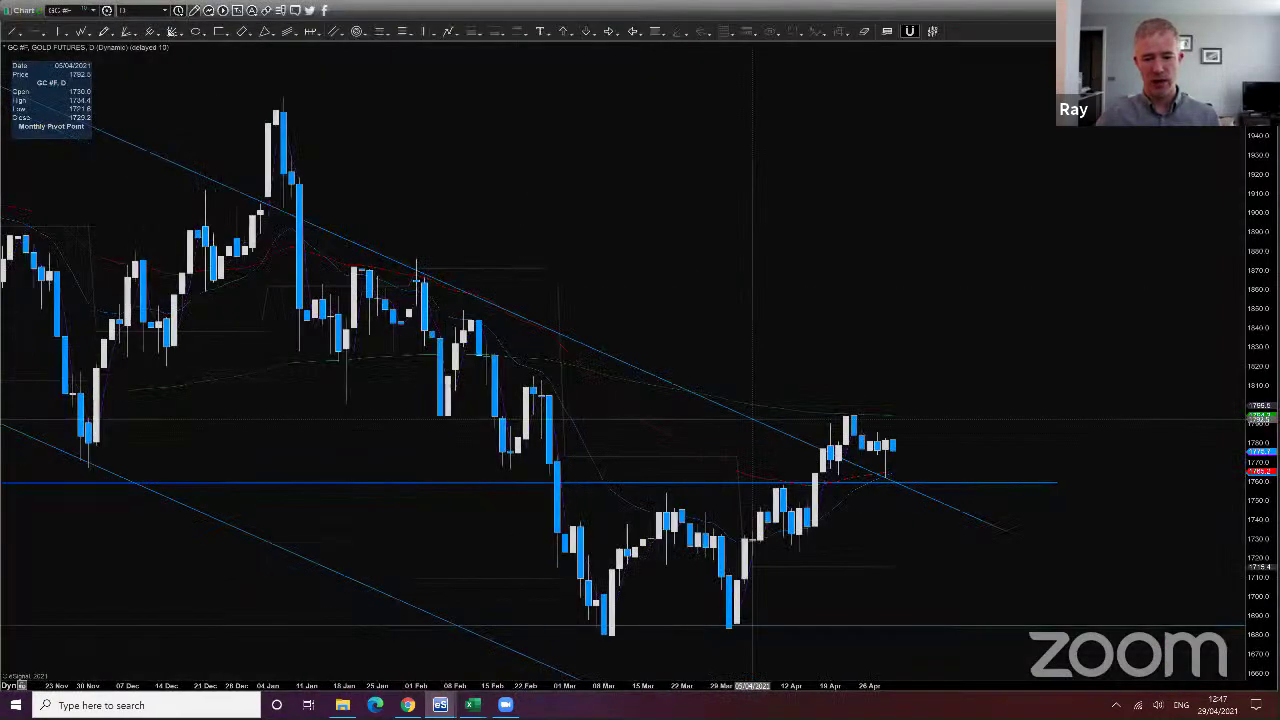
pyautogui.scroll(1, 600, 480)
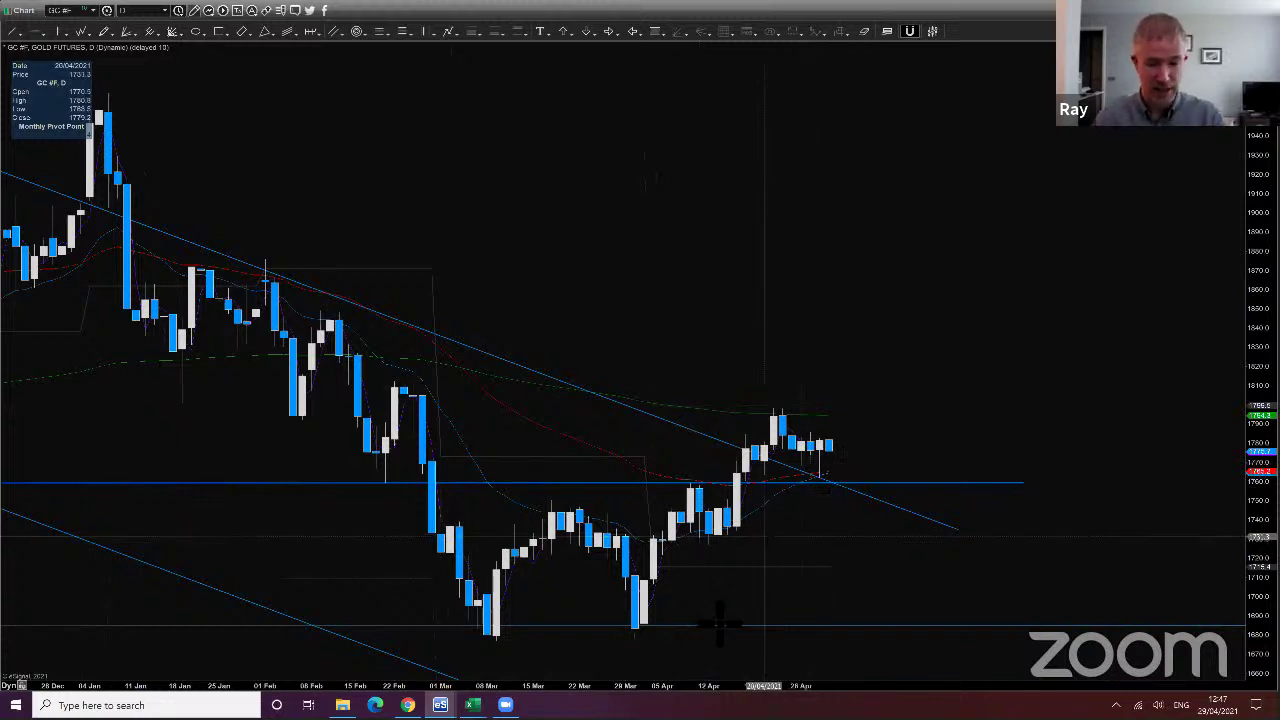
pyautogui.moveTo(737, 586); pyautogui.dragTo(537, 615)
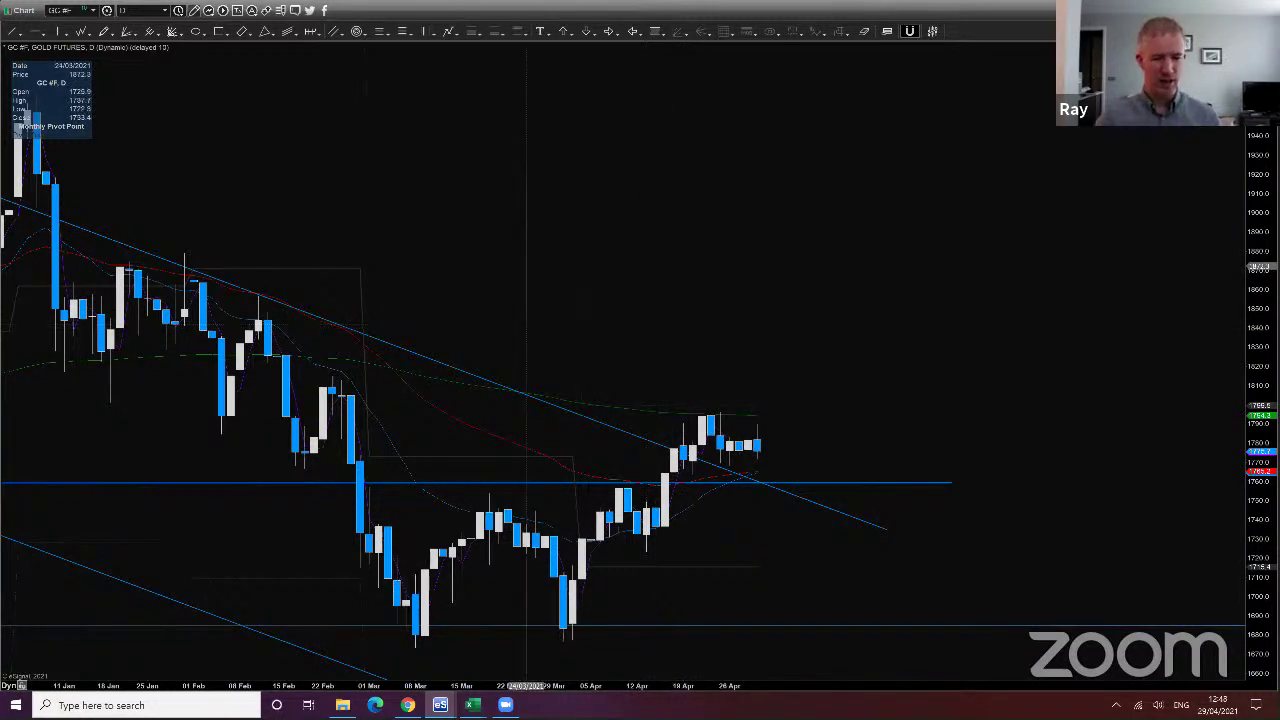
# Return to the browser, review Gold's seasonal chart with two lows circled around June, and close it
pyautogui.moveTo(408, 705)
pyautogui.click(414, 650)
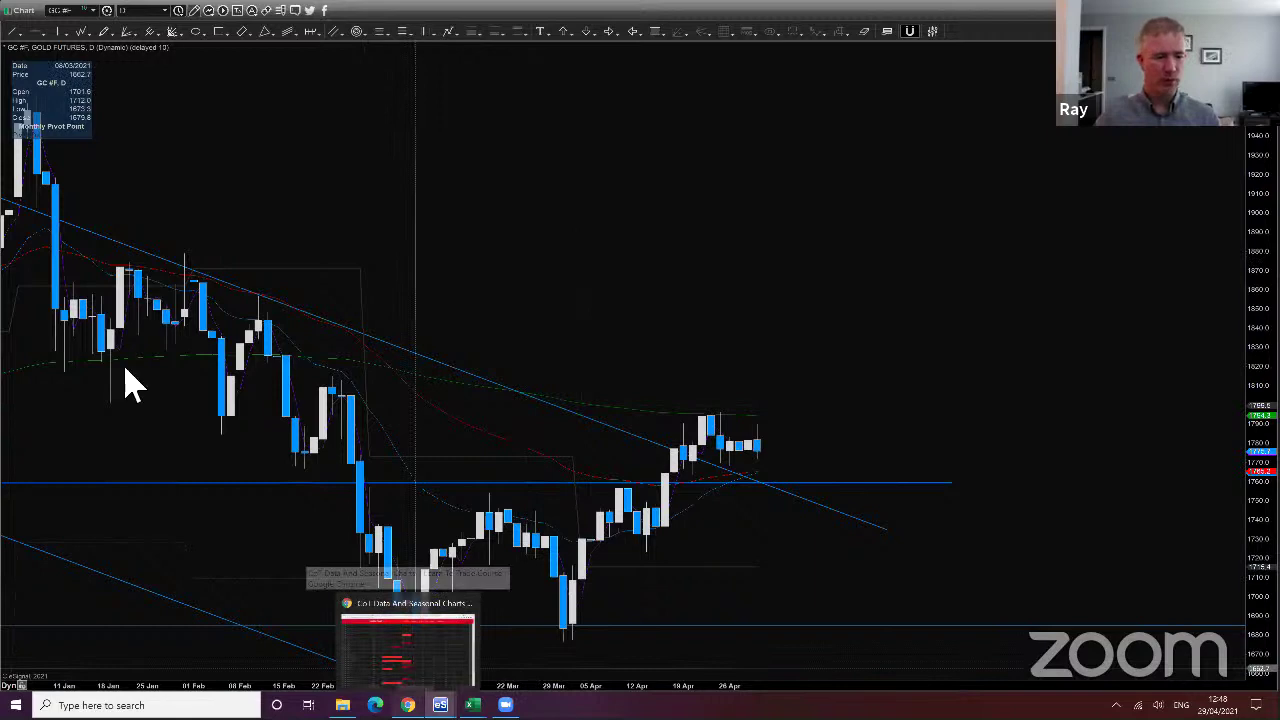
pyautogui.scroll(-3, 10, 476)
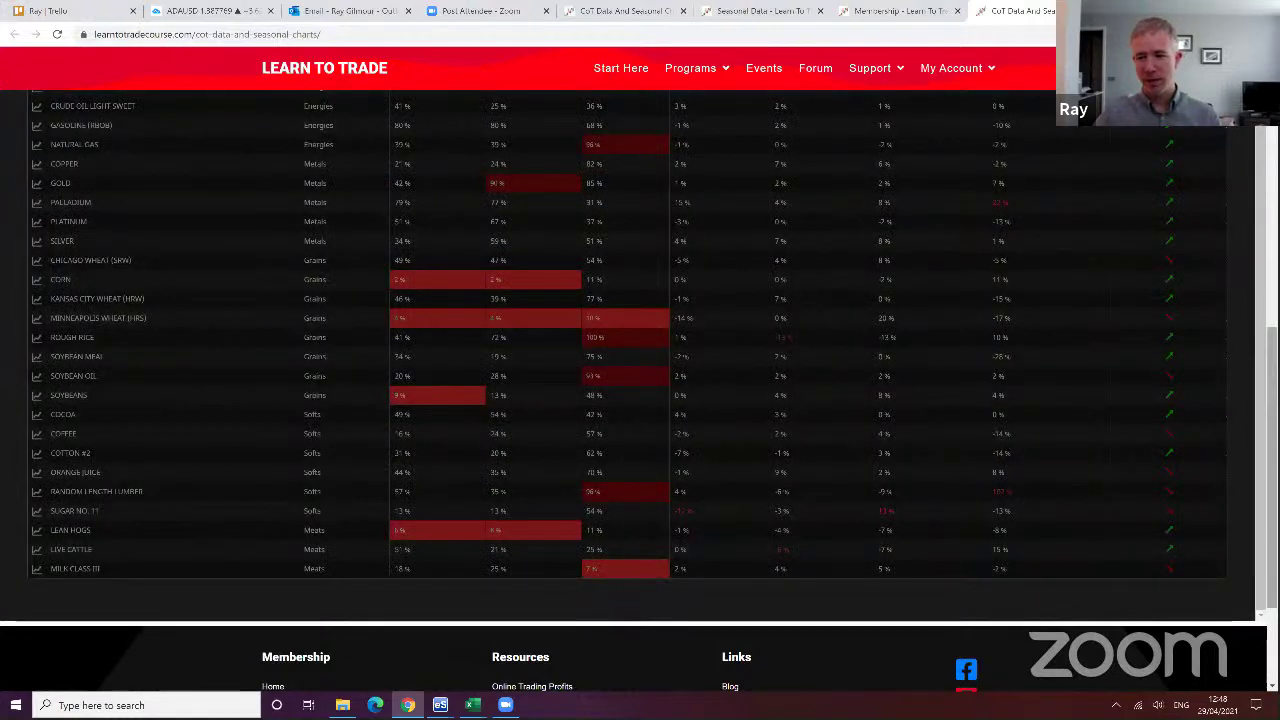
pyautogui.scroll(2, 629, 429)
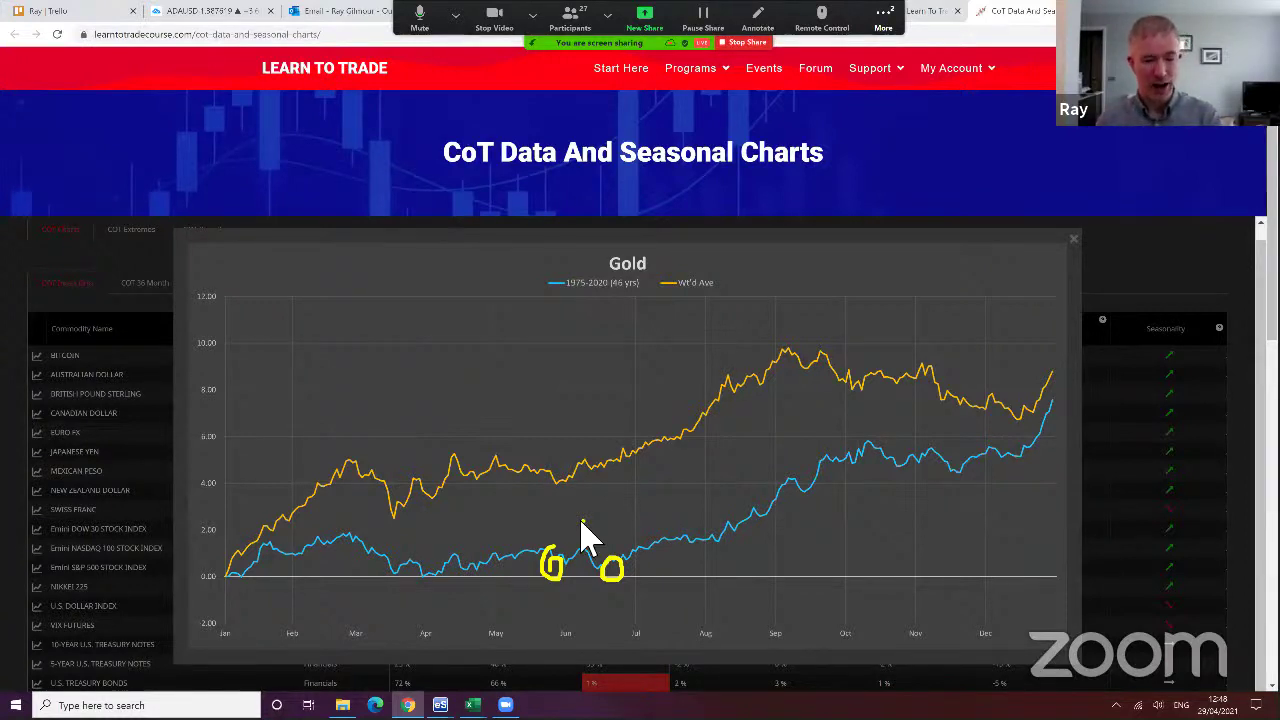
pyautogui.press('Escape')
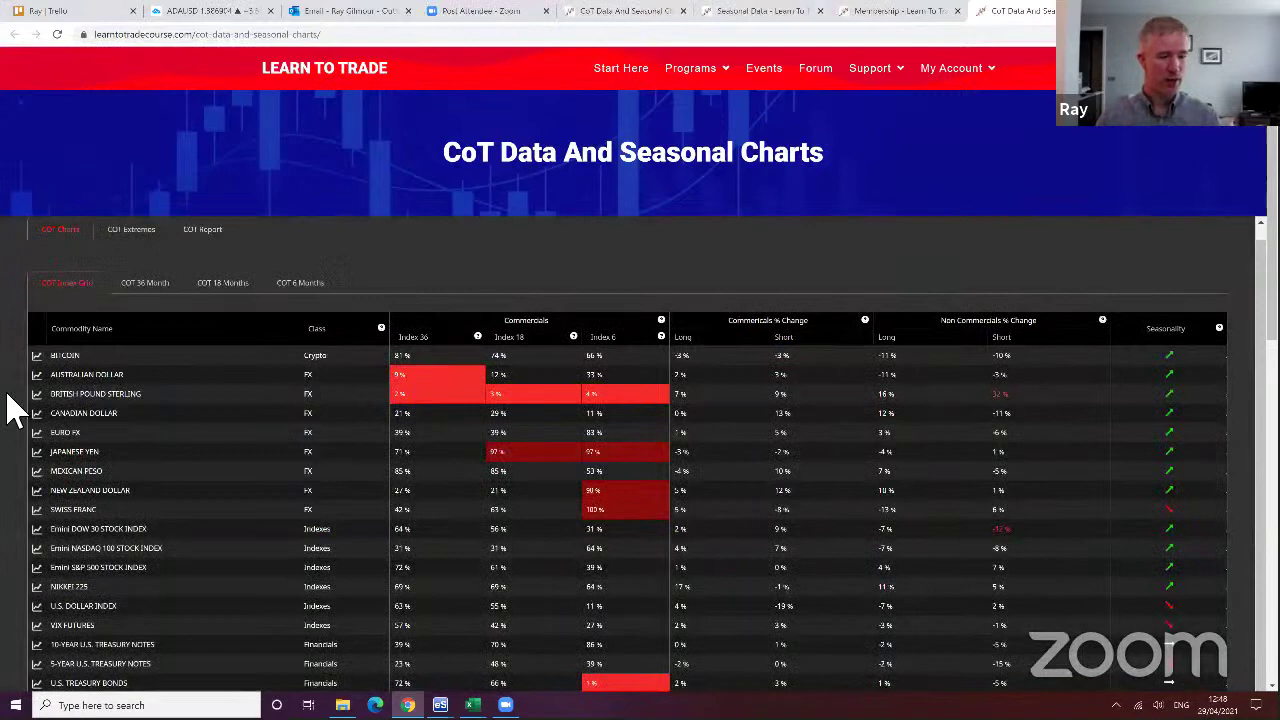
# Open Gold's CoT charts from the index grid and examine its price, 36m Comm Index and positions charts
pyautogui.scroll(-1, 14, 410)
pyautogui.scroll(-1, 14, 410)
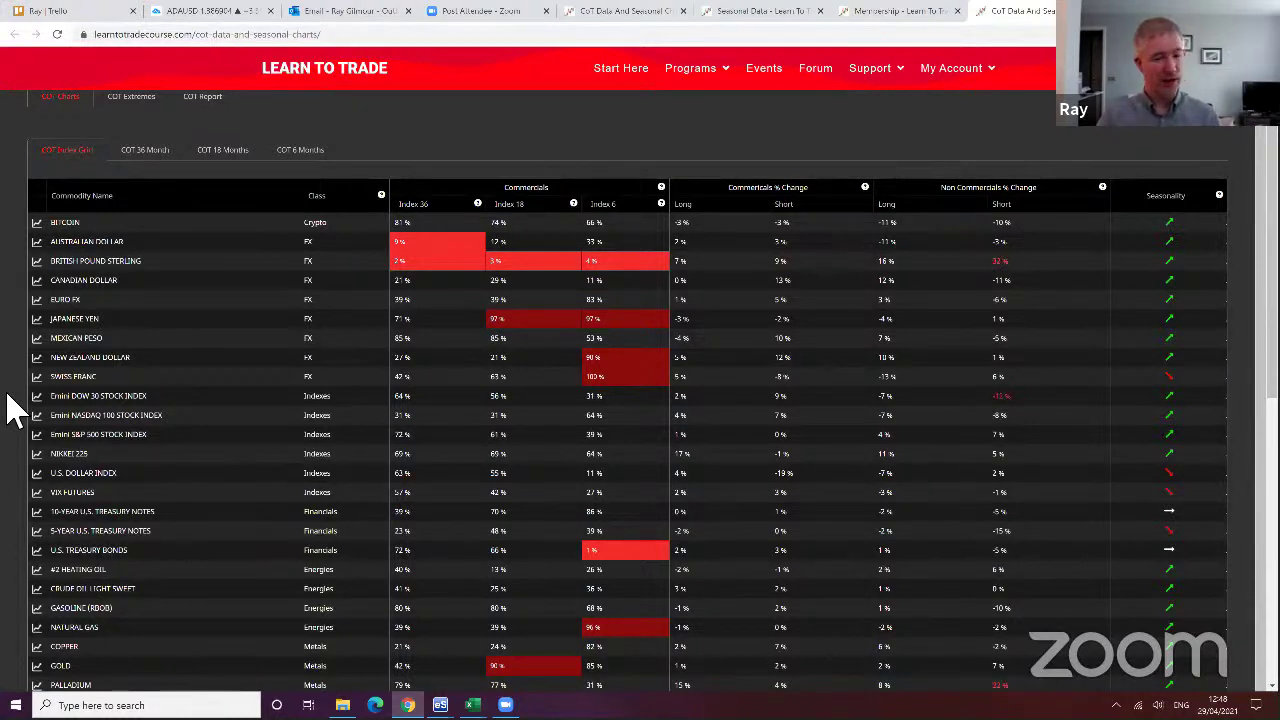
pyautogui.scroll(-2, 14, 410)
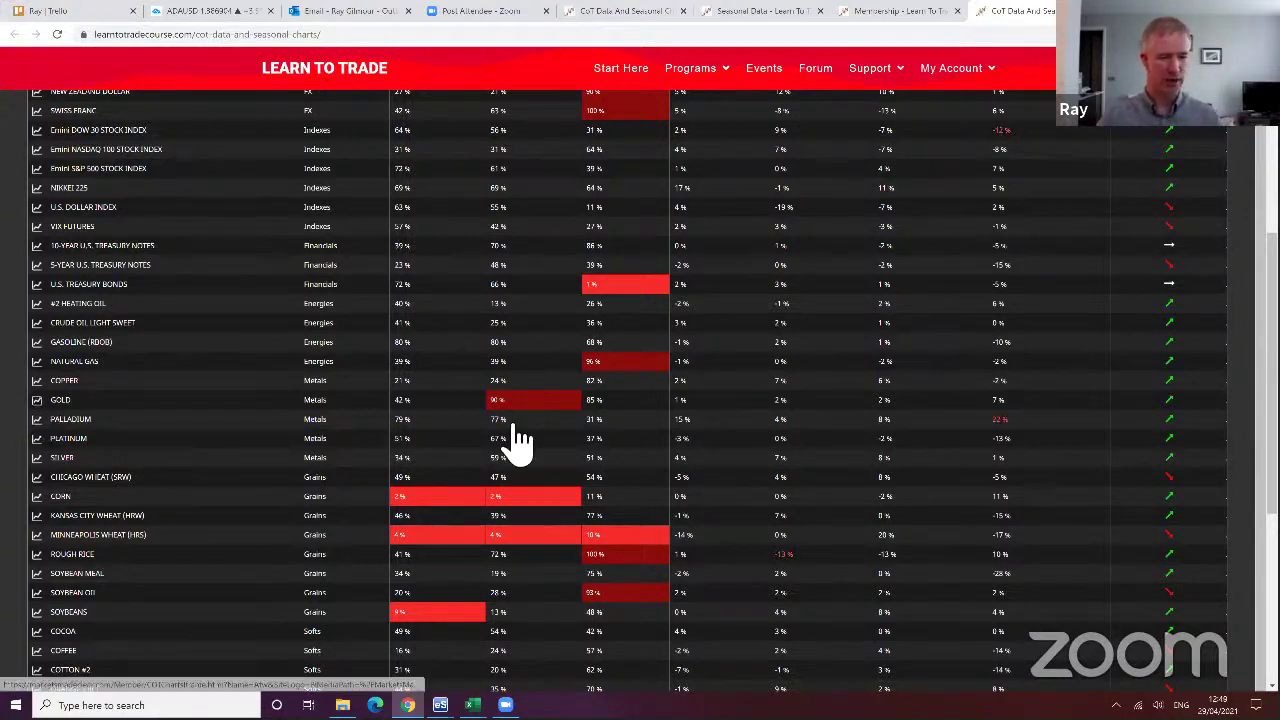
pyautogui.click(1169, 399)
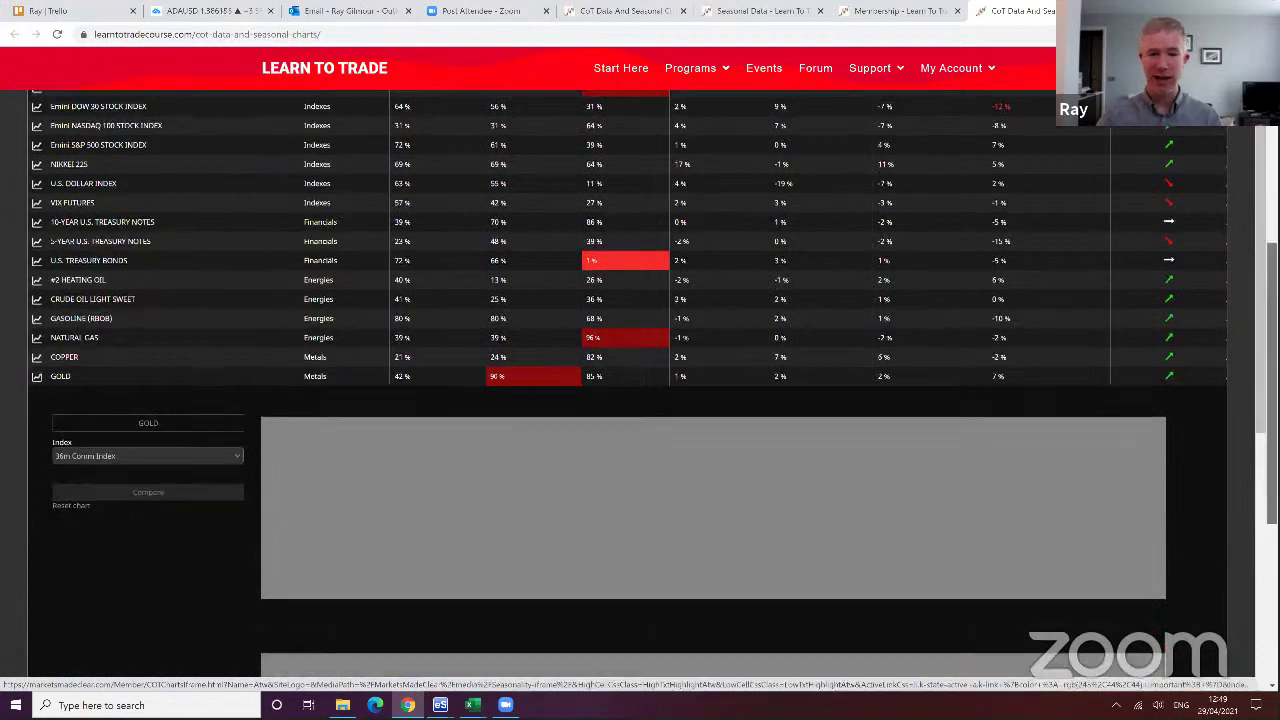
pyautogui.scroll(-5, 640, 400)
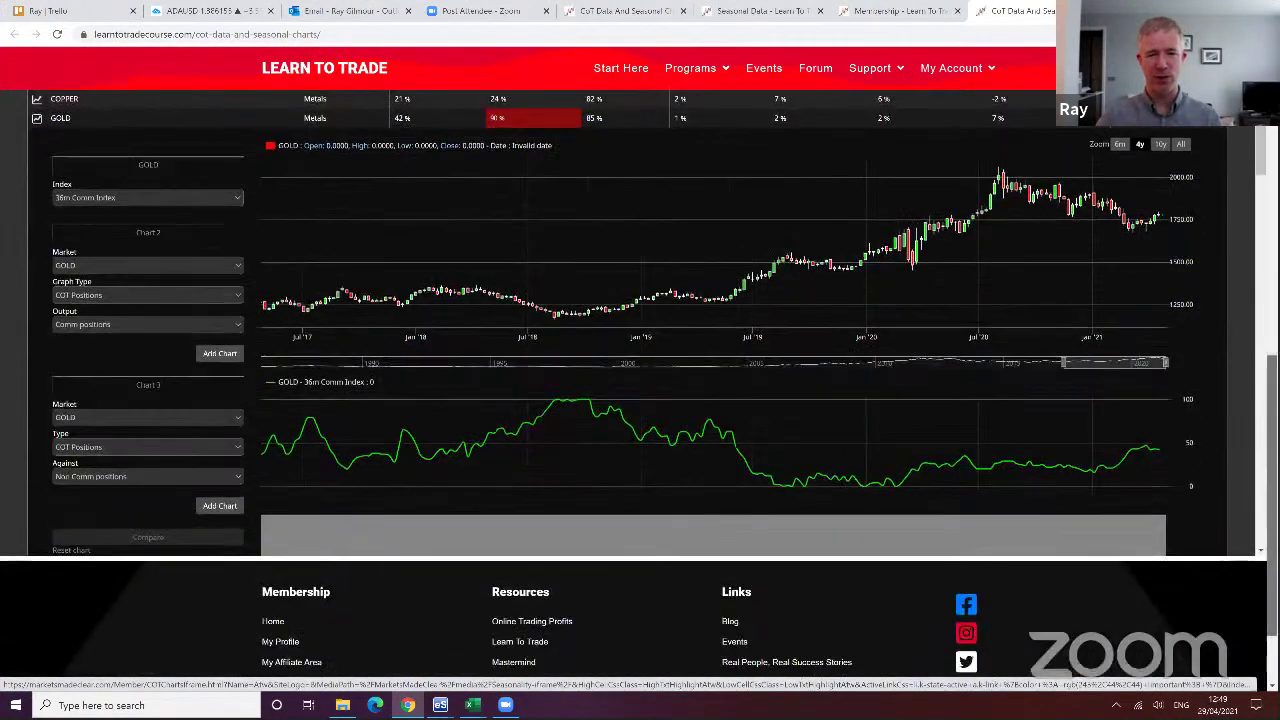
pyautogui.scroll(5, 640, 400)
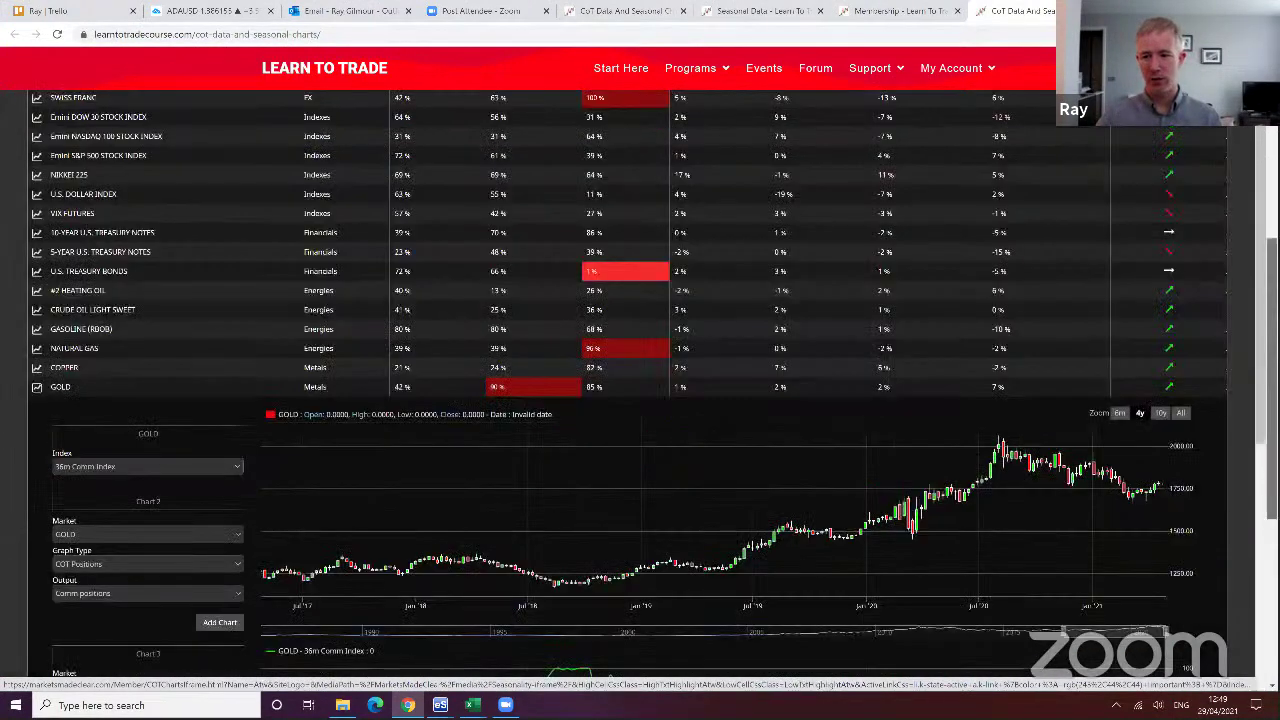
pyautogui.scroll(-3, 640, 385)
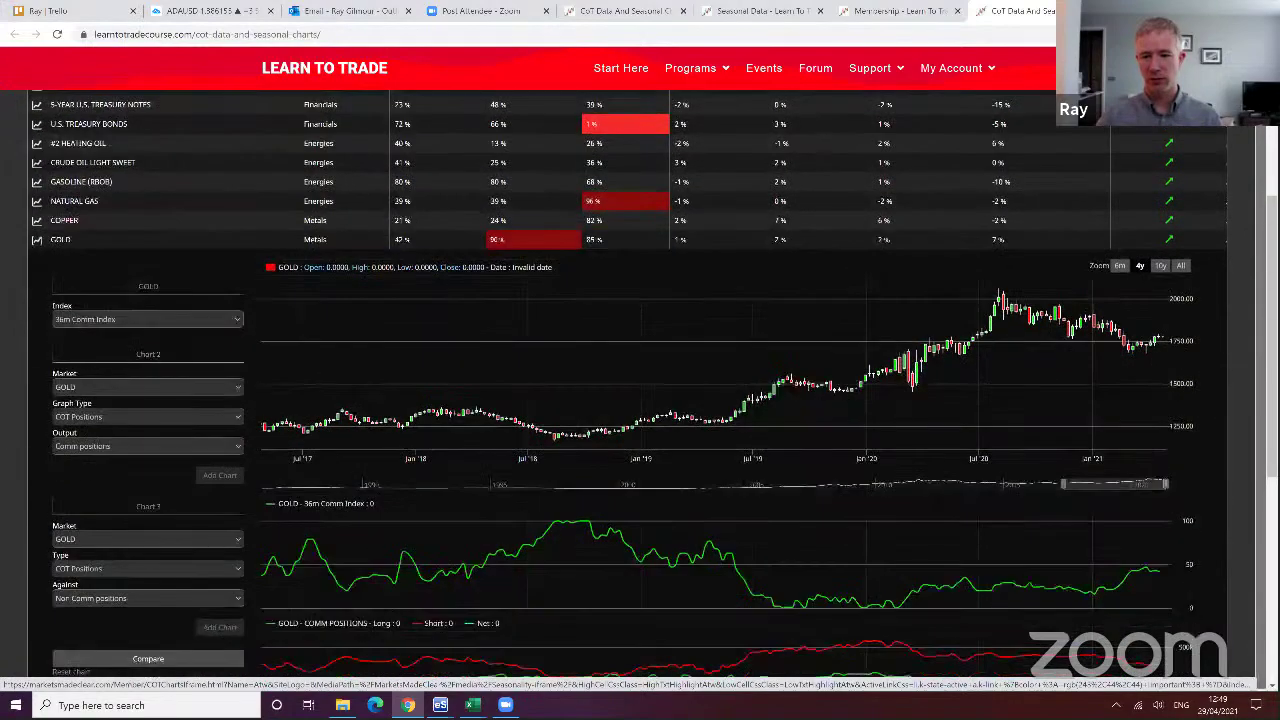
pyautogui.scroll(-1, 640, 385)
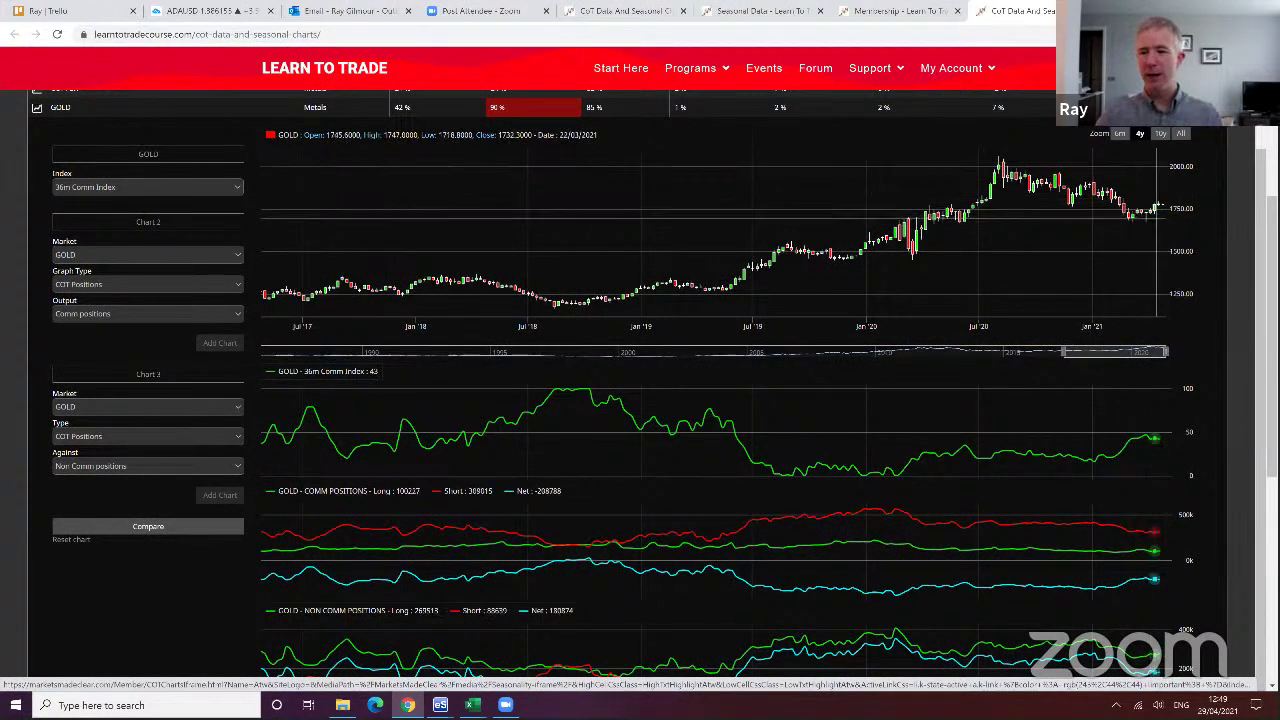
pyautogui.scroll(1, 728, 385)
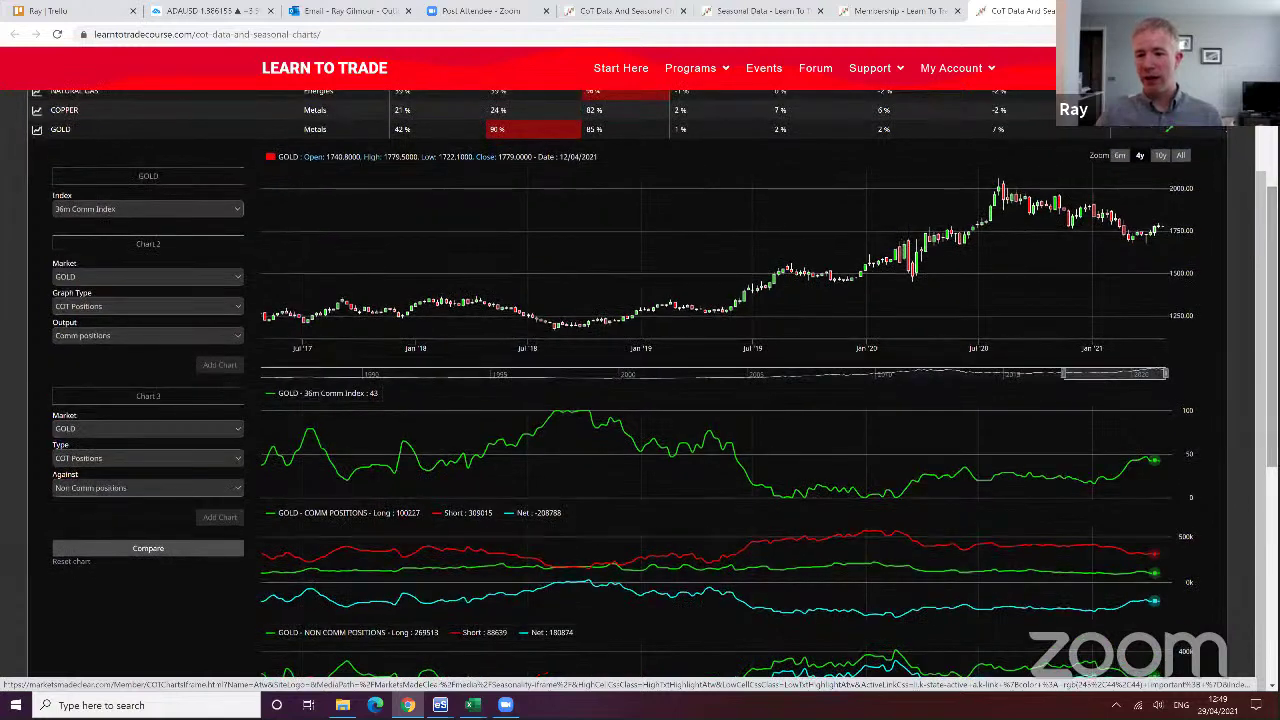
# Hide the Net line on Gold's commercial positions chart, and switch its Short line off and back on
pyautogui.scroll(-2, 728, 385)
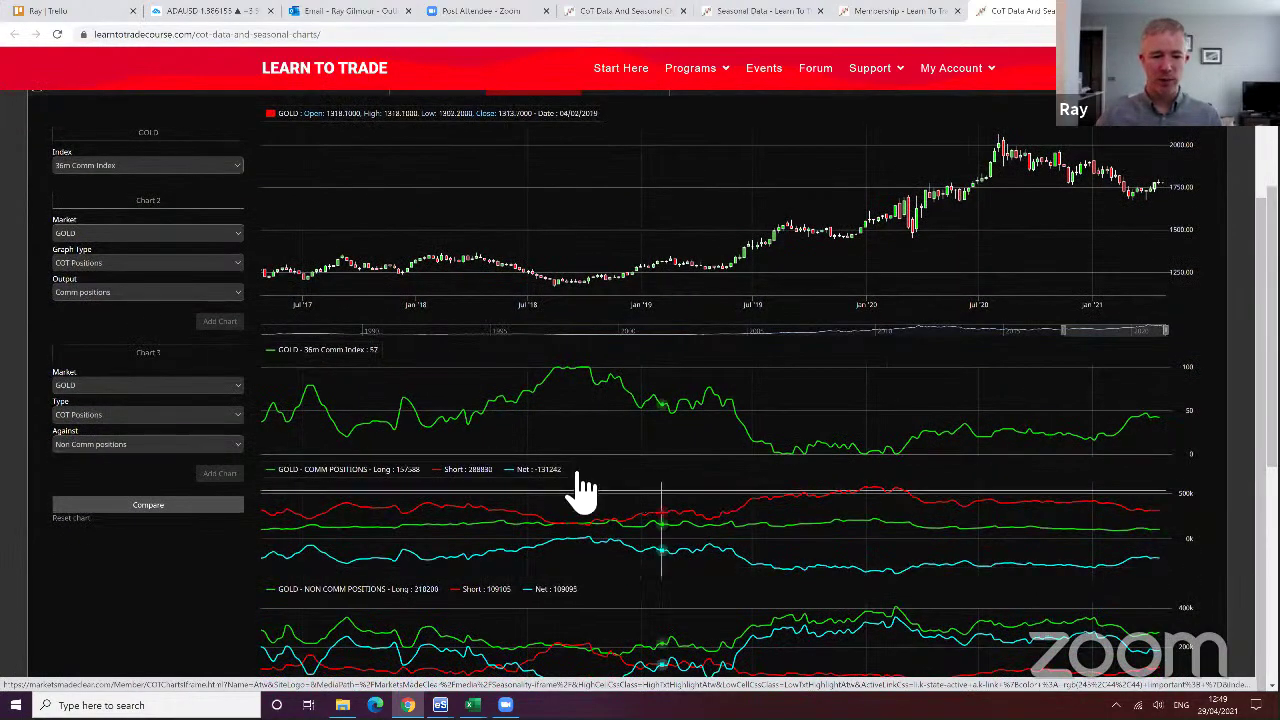
pyautogui.click(550, 472)
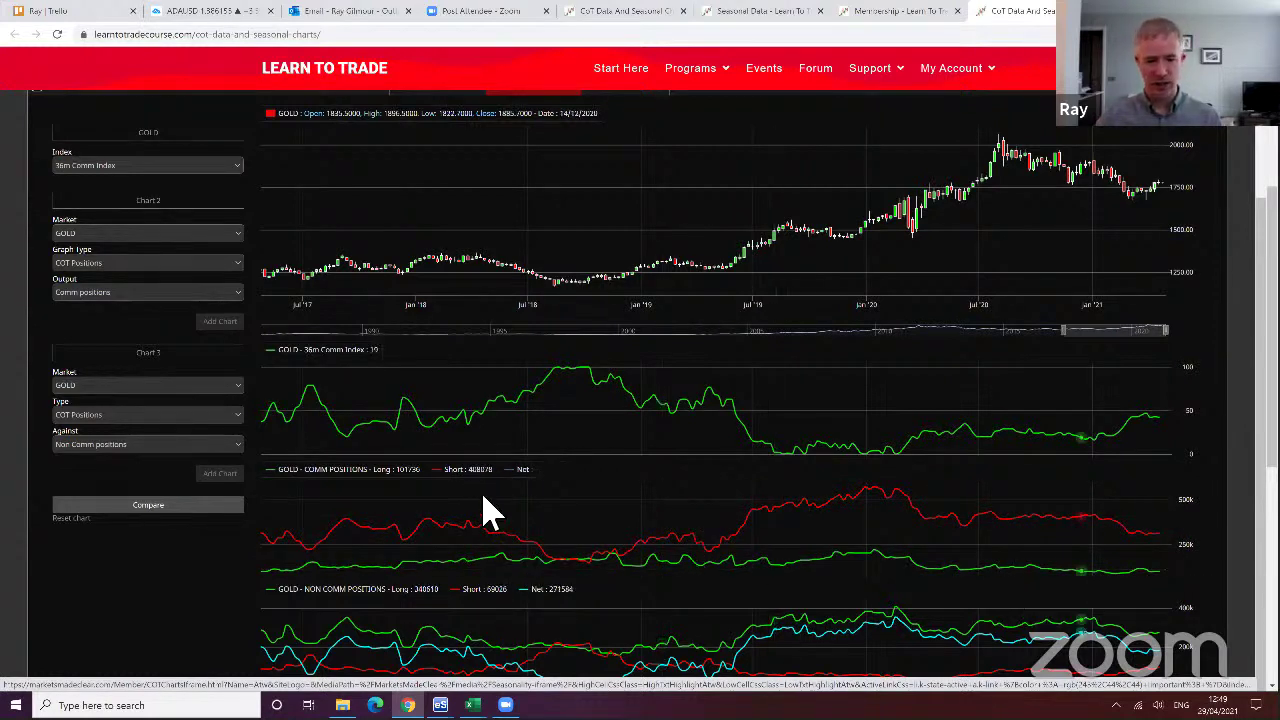
pyautogui.click(450, 469)
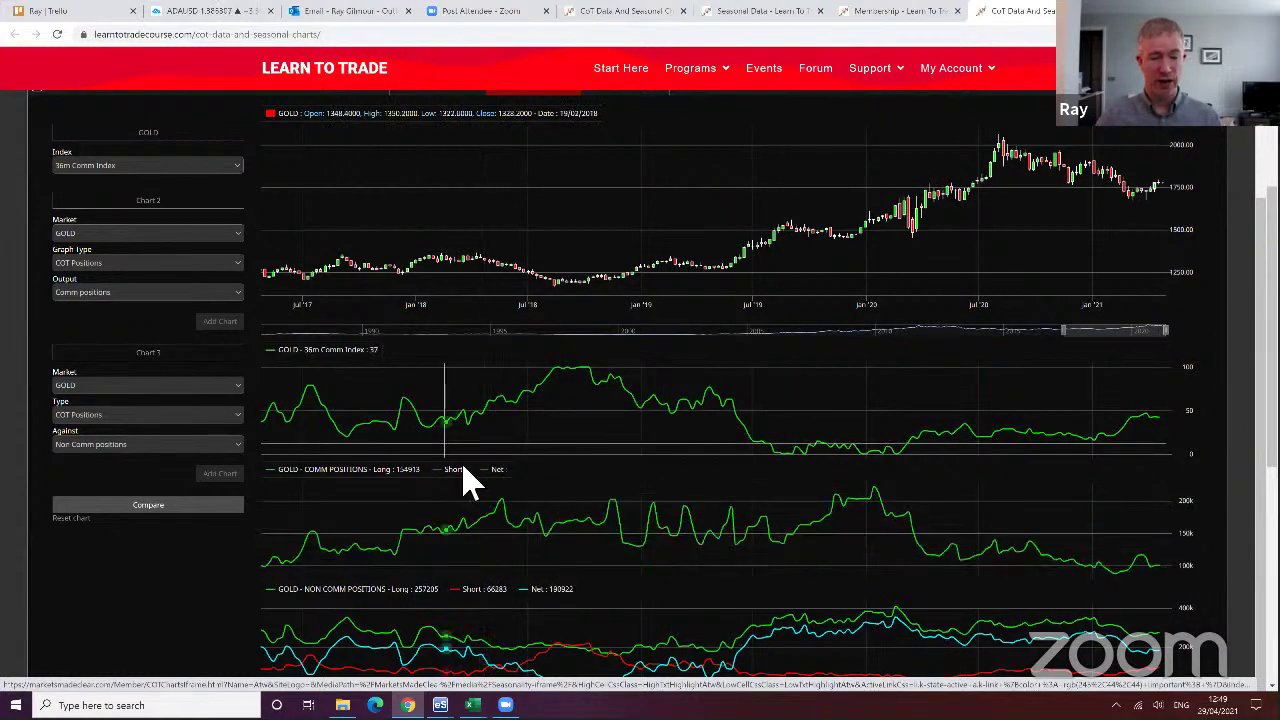
pyautogui.click(486, 469)
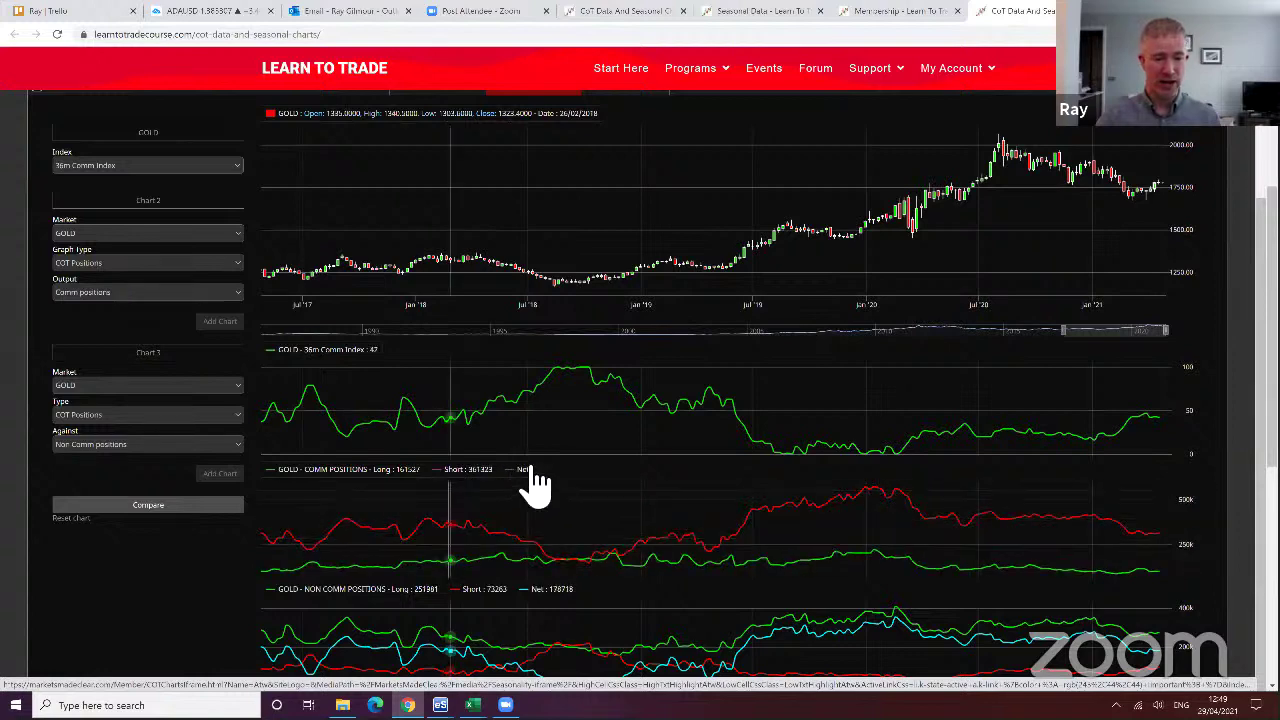
pyautogui.click(522, 470)
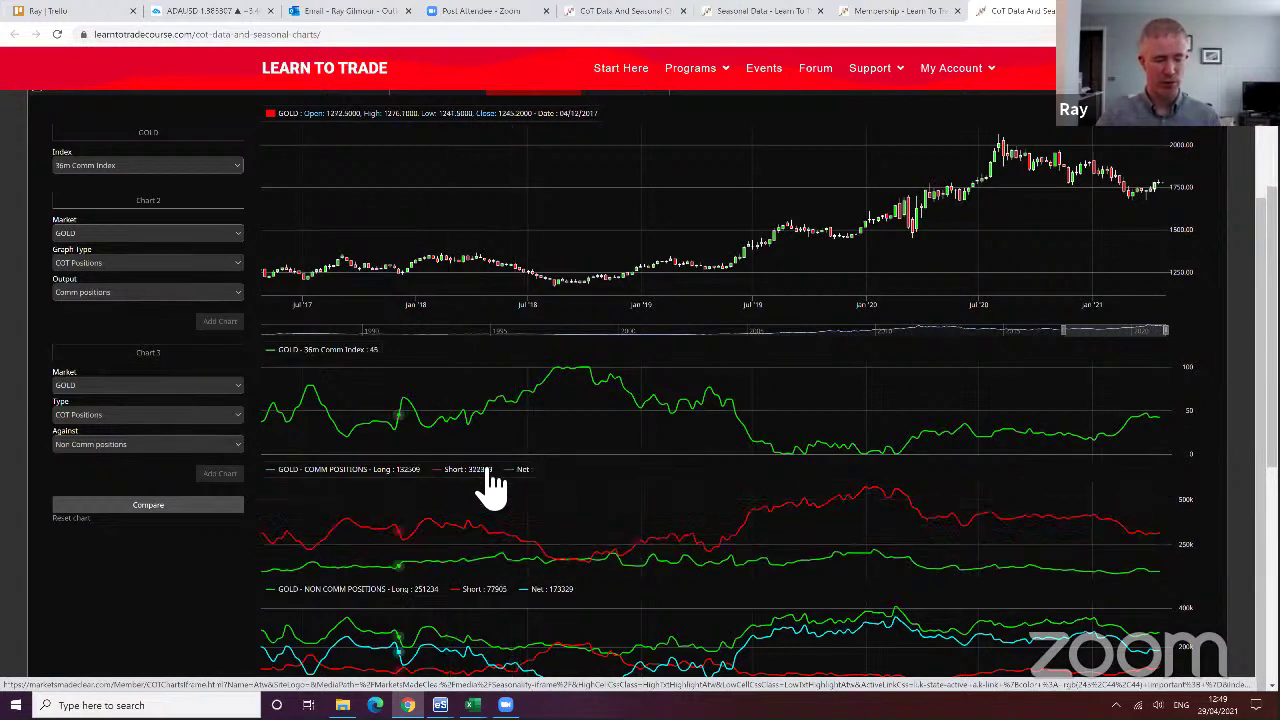
# Isolate the Long line on Gold's commercial positions chart, and switch it to show only the Short line
pyautogui.click(502, 470)
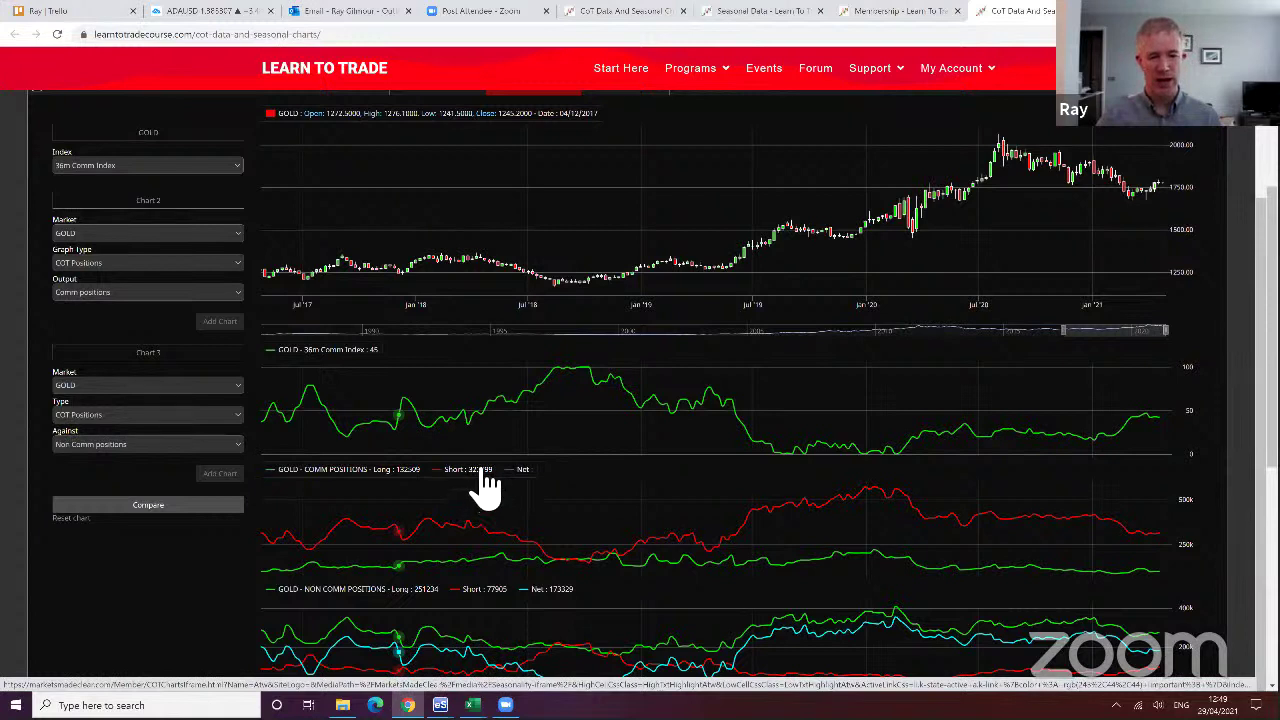
pyautogui.click(500, 471)
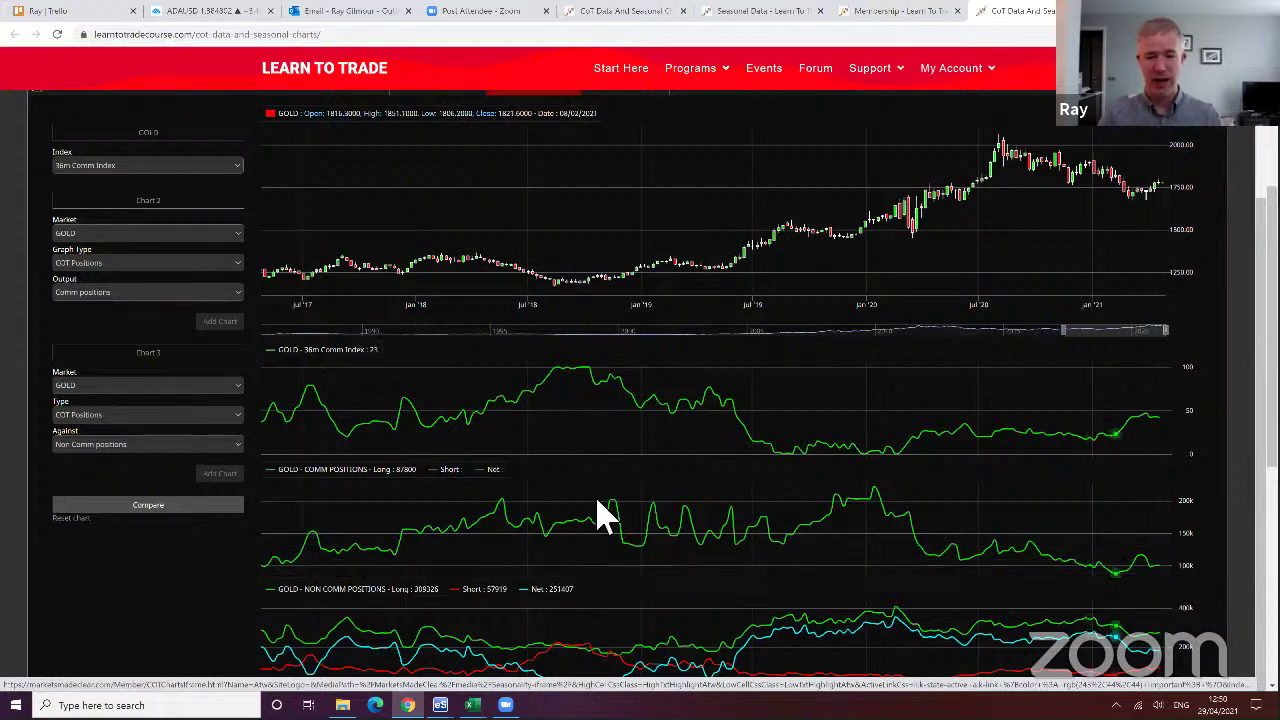
pyautogui.click(437, 474)
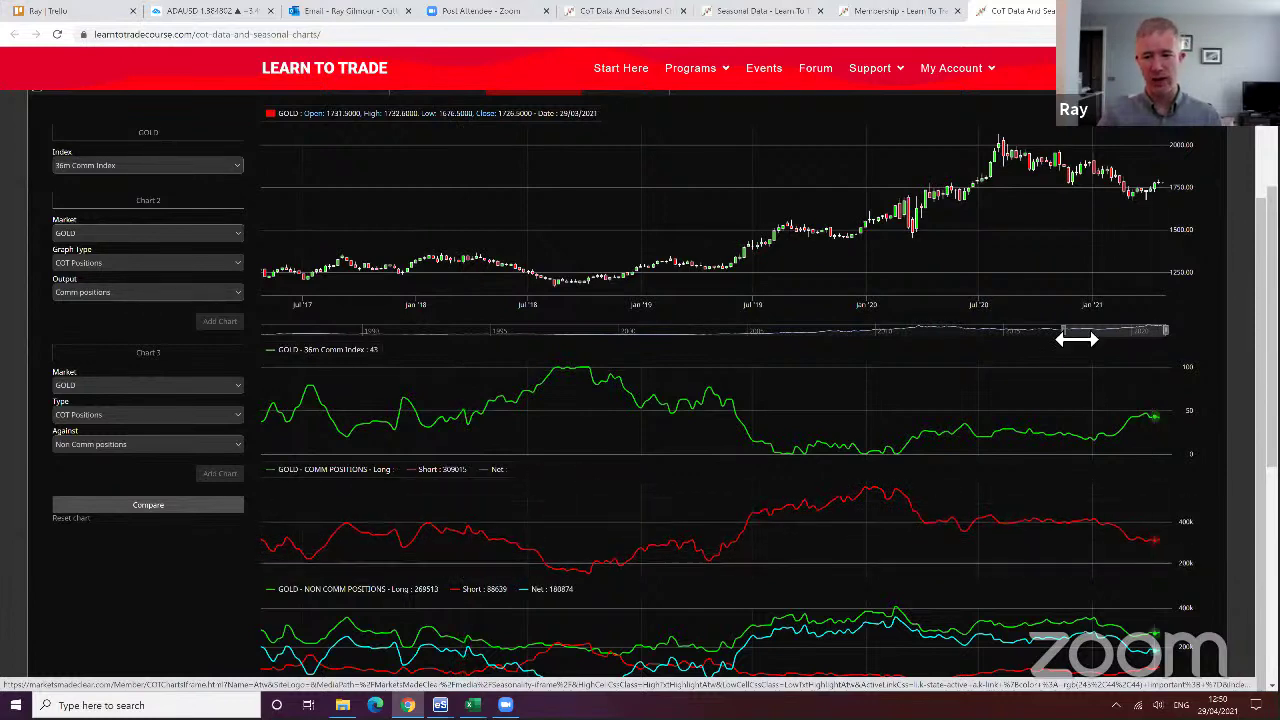
# Extend Gold's charts back to 2013 to mark the lows in commercial short positions, and shorten the range to start around January 2017
pyautogui.moveTo(1068, 335); pyautogui.dragTo(974, 331)
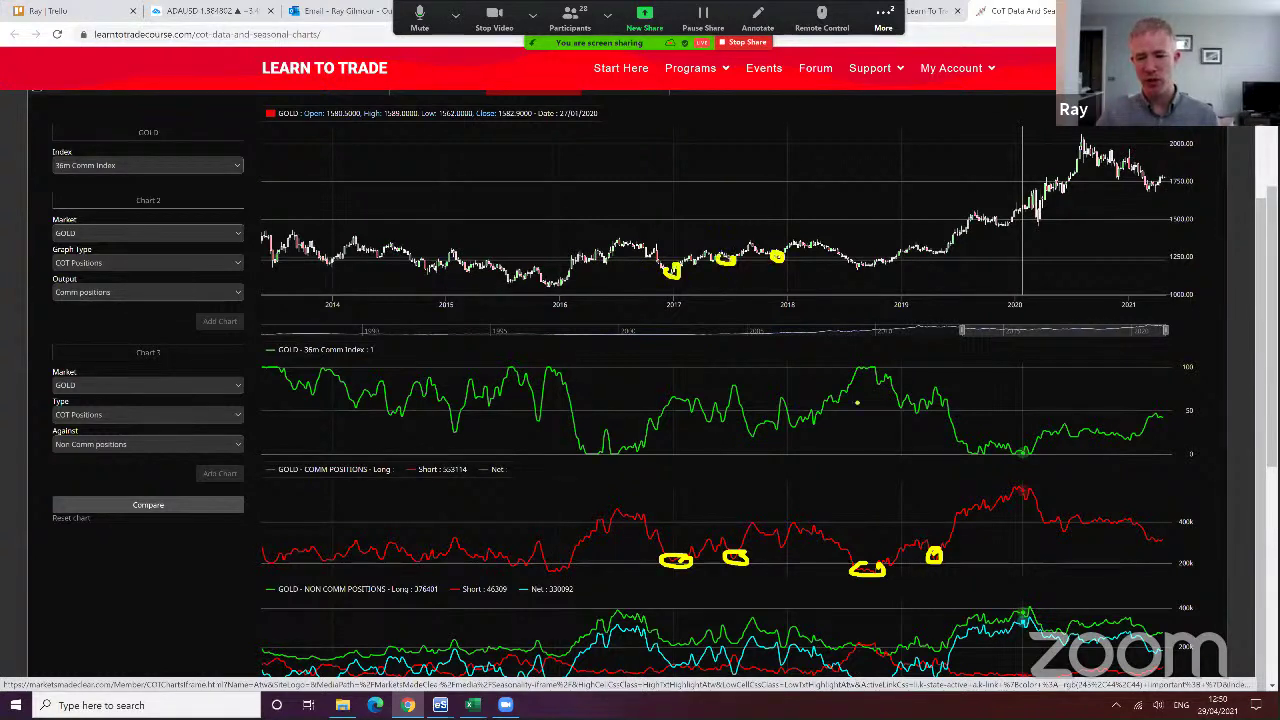
pyautogui.moveTo(620, 561); pyautogui.dragTo(1168, 566)
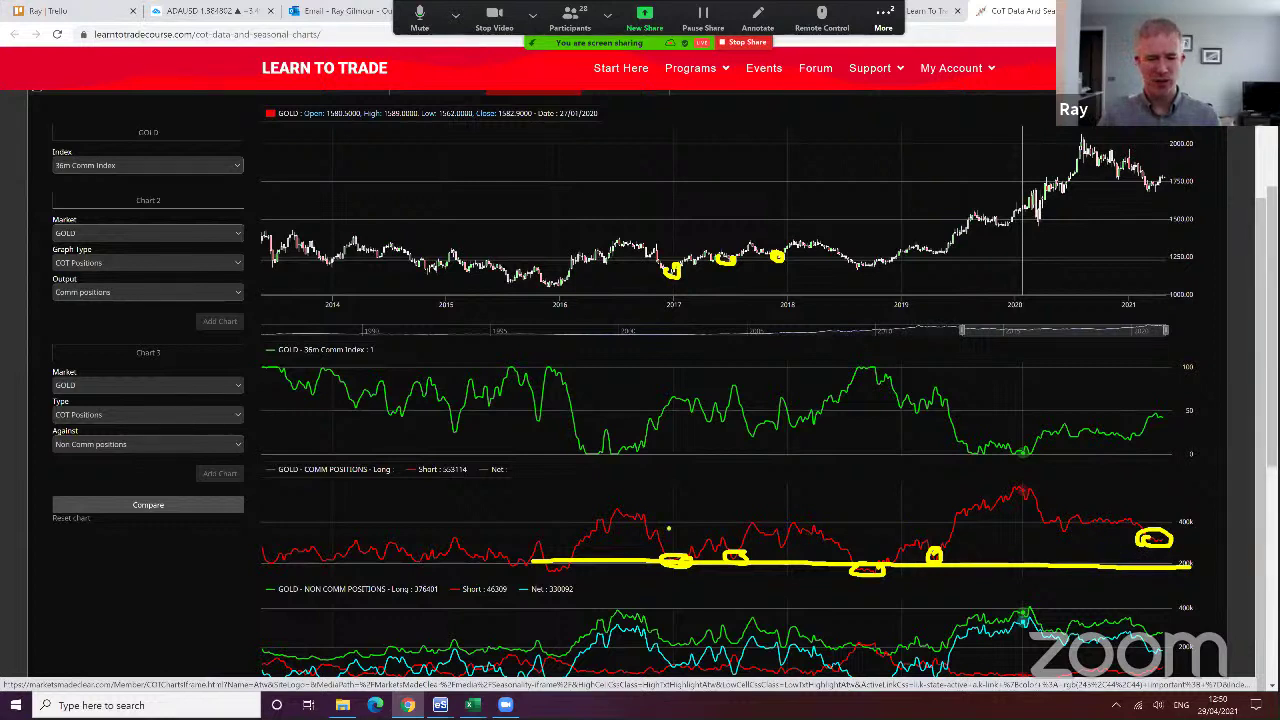
pyautogui.moveTo(340, 545); pyautogui.dragTo(1197, 541)
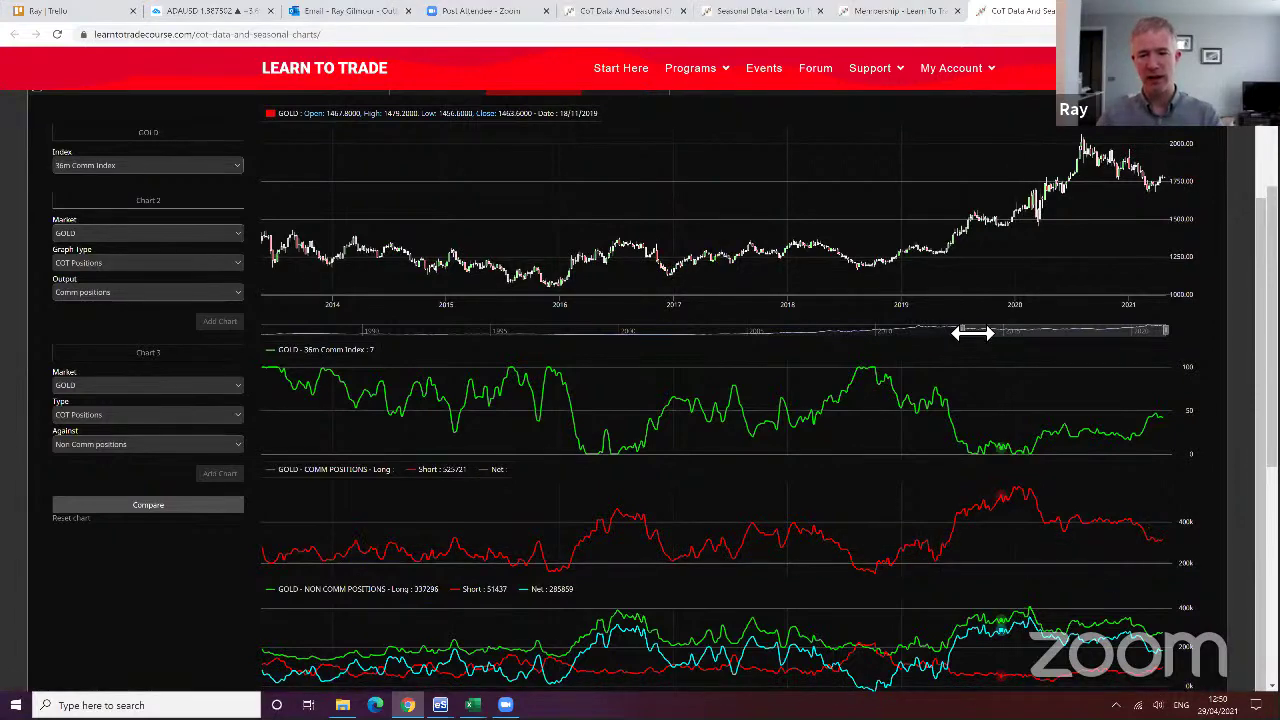
pyautogui.scroll(5, 1085, 330)
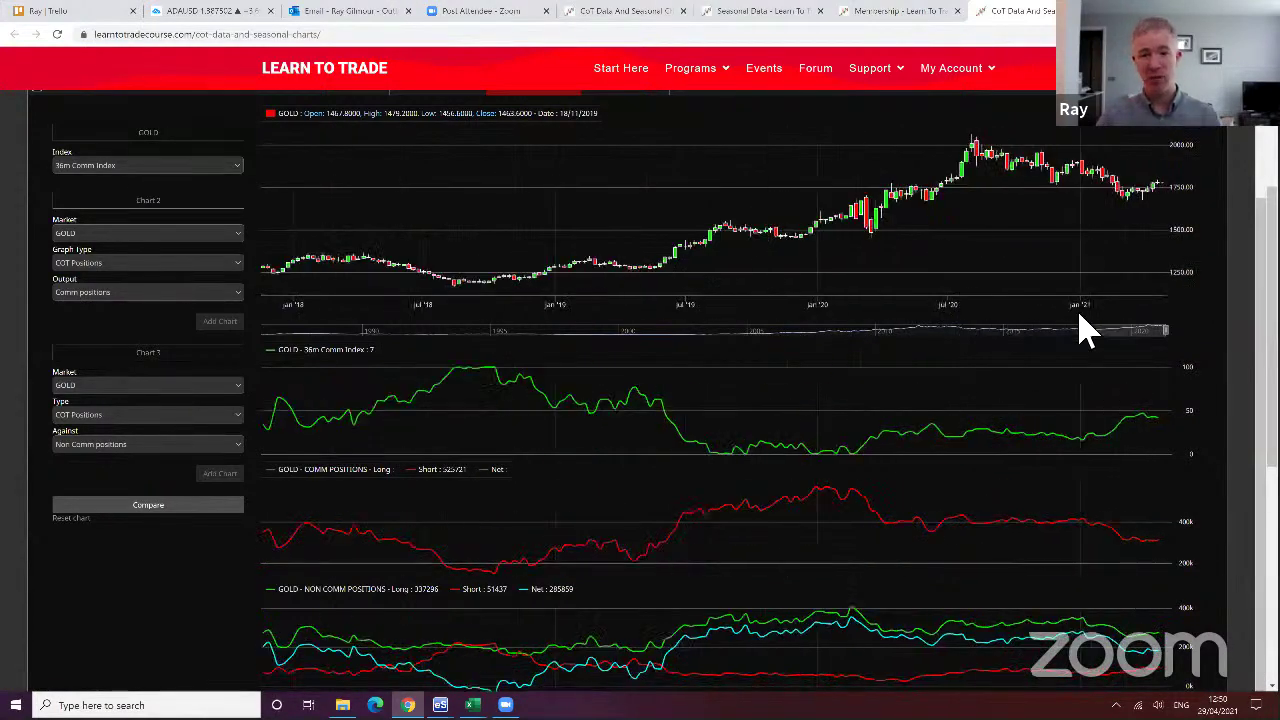
pyautogui.scroll(-4, 1060, 330)
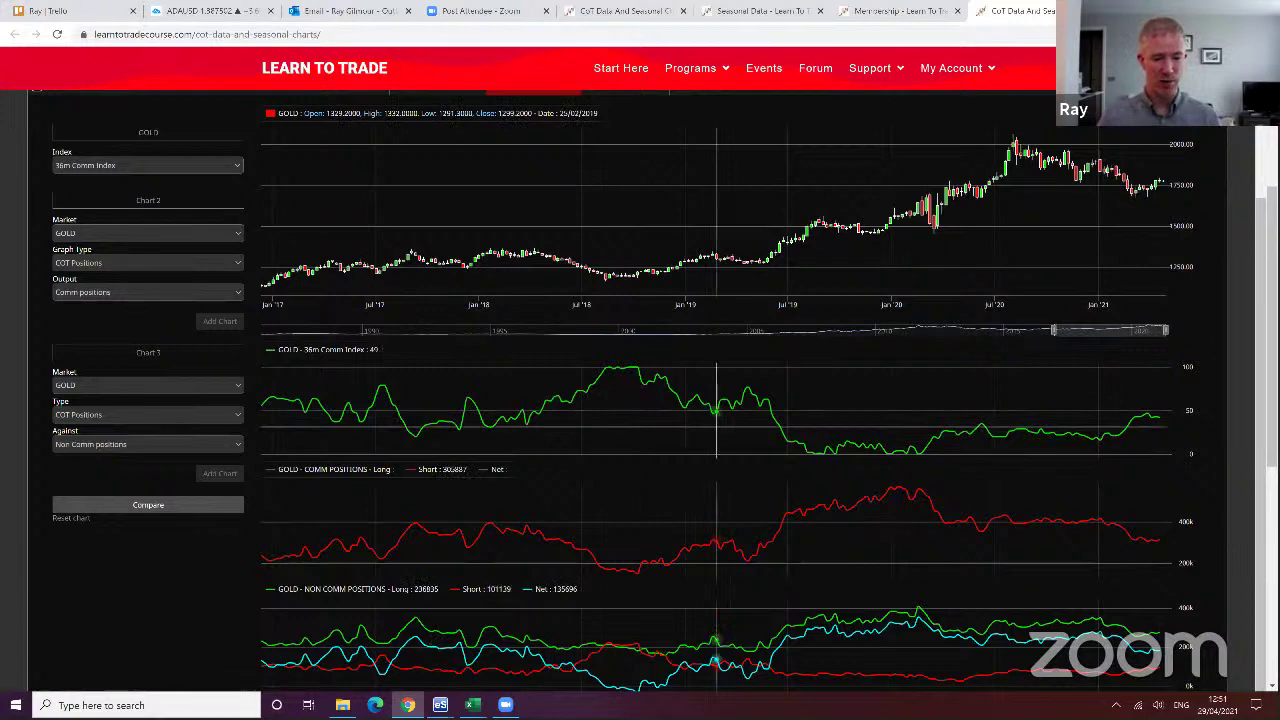
# Check the daily Gold Futures chart in eSignal, and return to the browser to show only the Long line of Gold's commercial positions
pyautogui.click(440, 705)
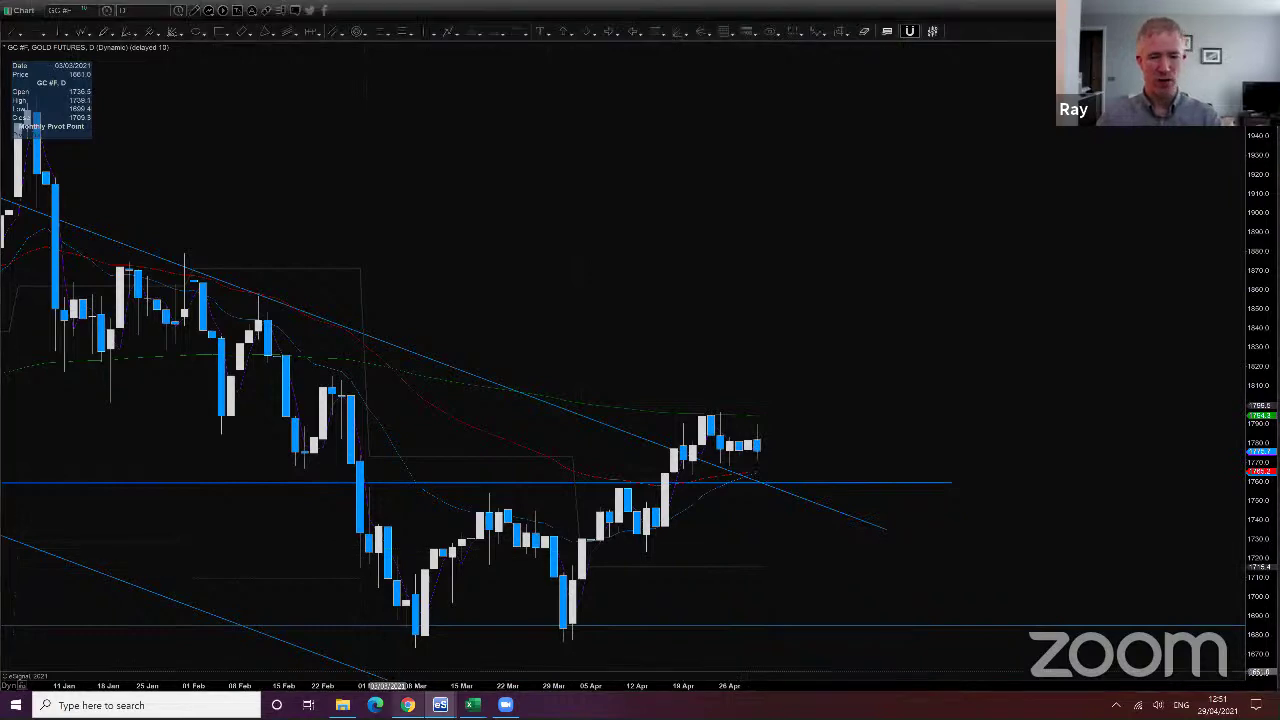
pyautogui.hotkey('alt', 'Tab')
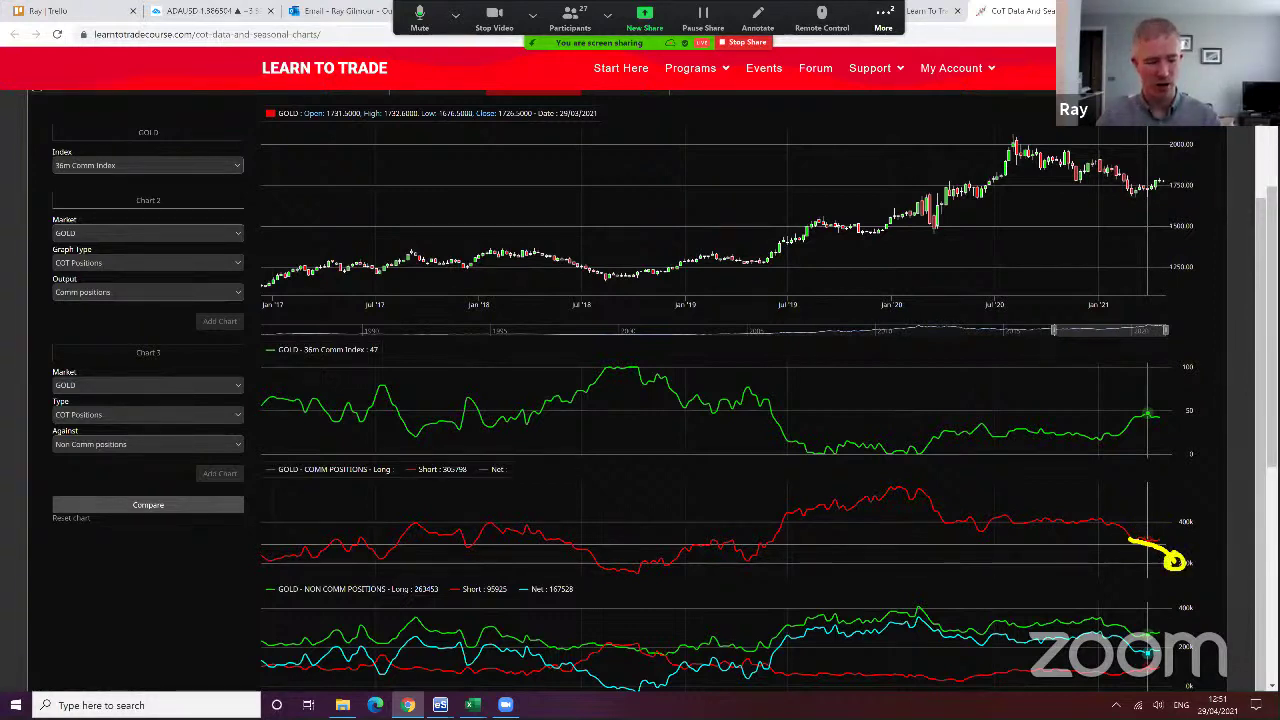
pyautogui.click(390, 470)
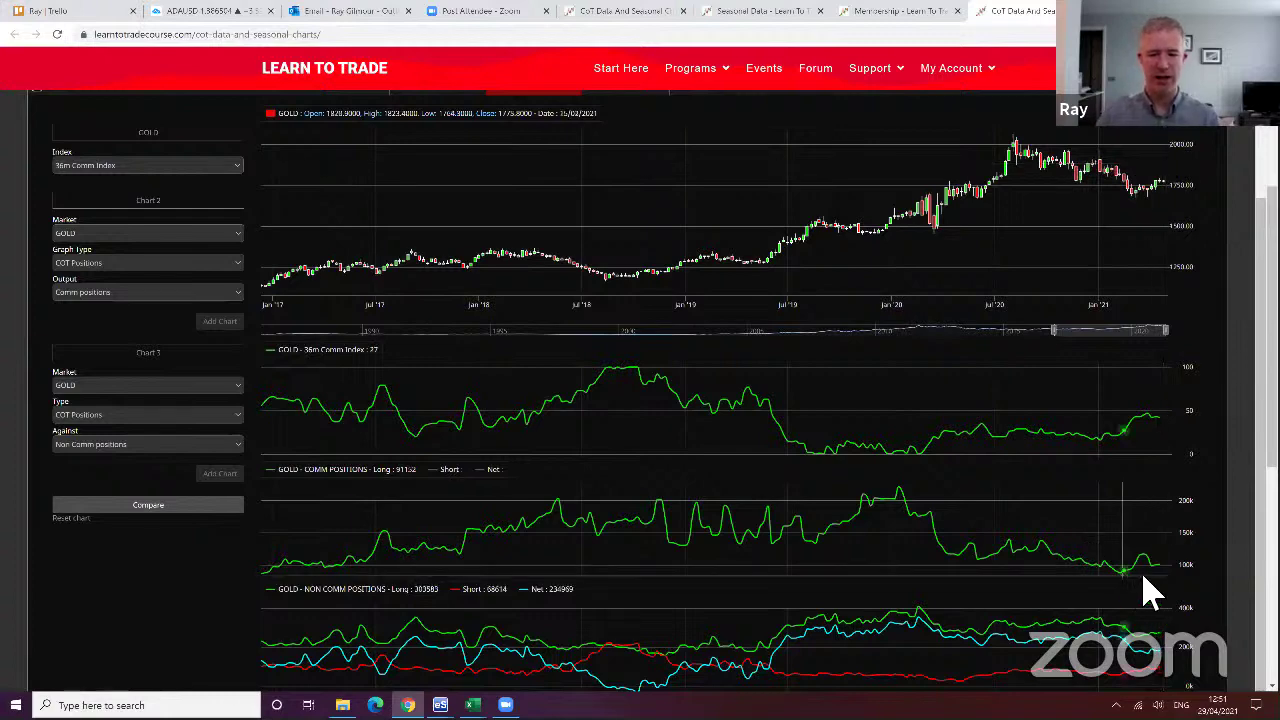
# Open Silver's CoT charts from the index grid and show only the Short line on its commercial positions chart
pyautogui.scroll(2, 34, 320)
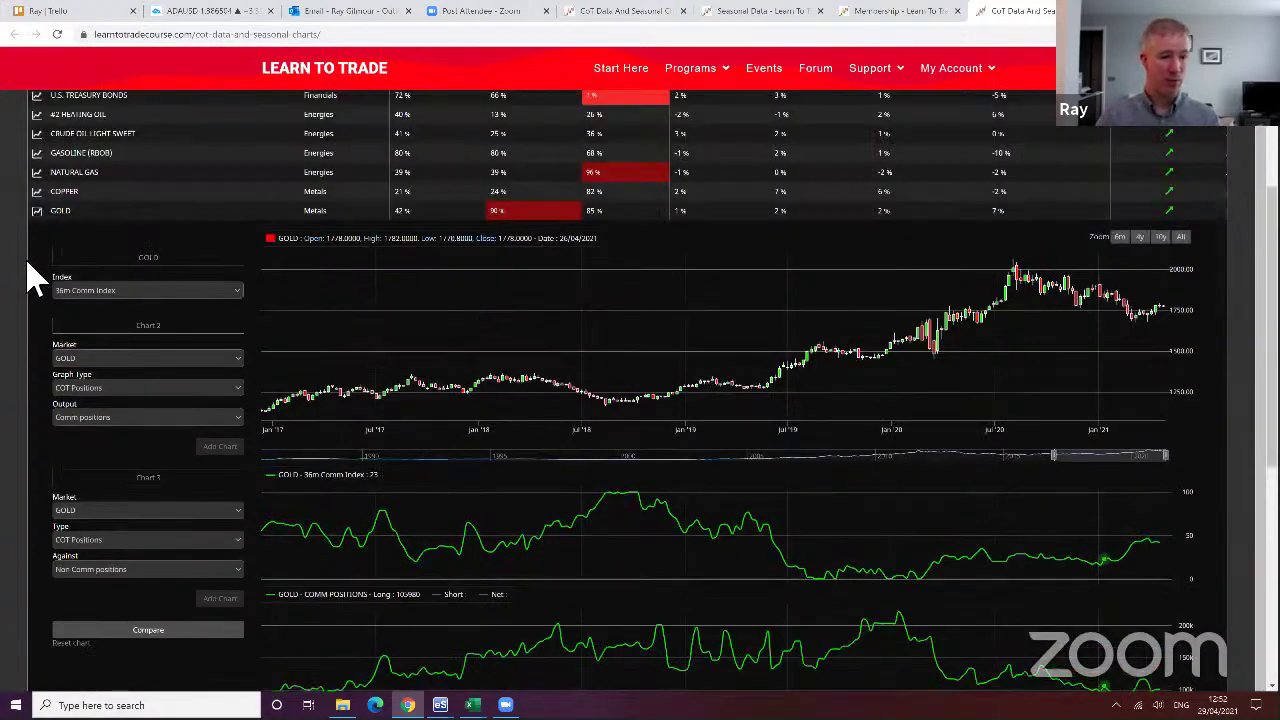
pyautogui.scroll(4, 608, 557)
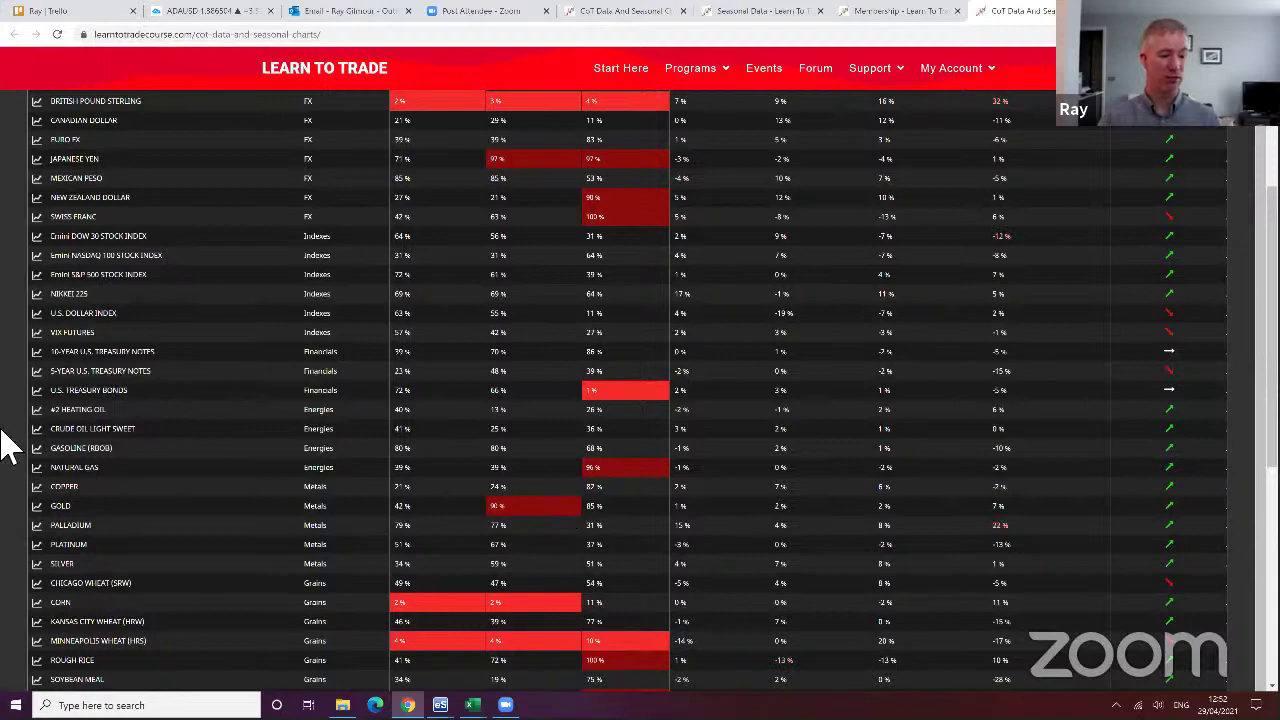
pyautogui.click(13, 564)
pyautogui.scroll(-4, 13, 574)
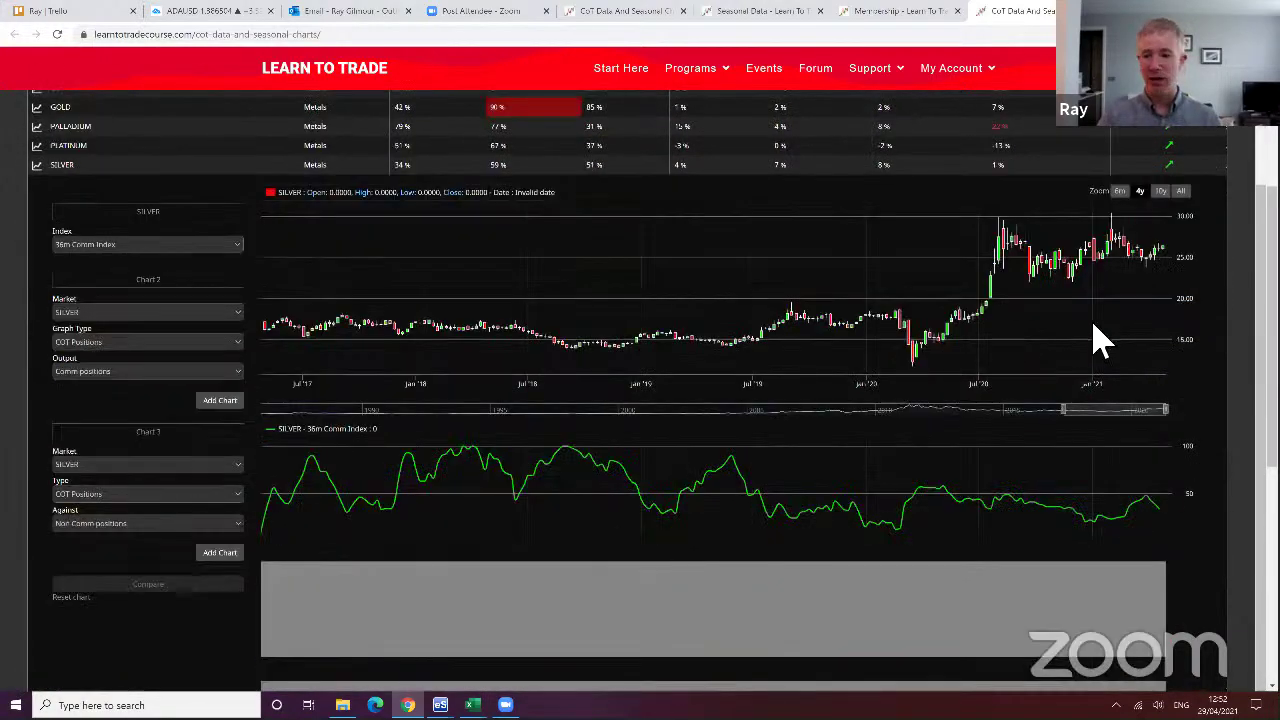
pyautogui.scroll(-1, 1137, 450)
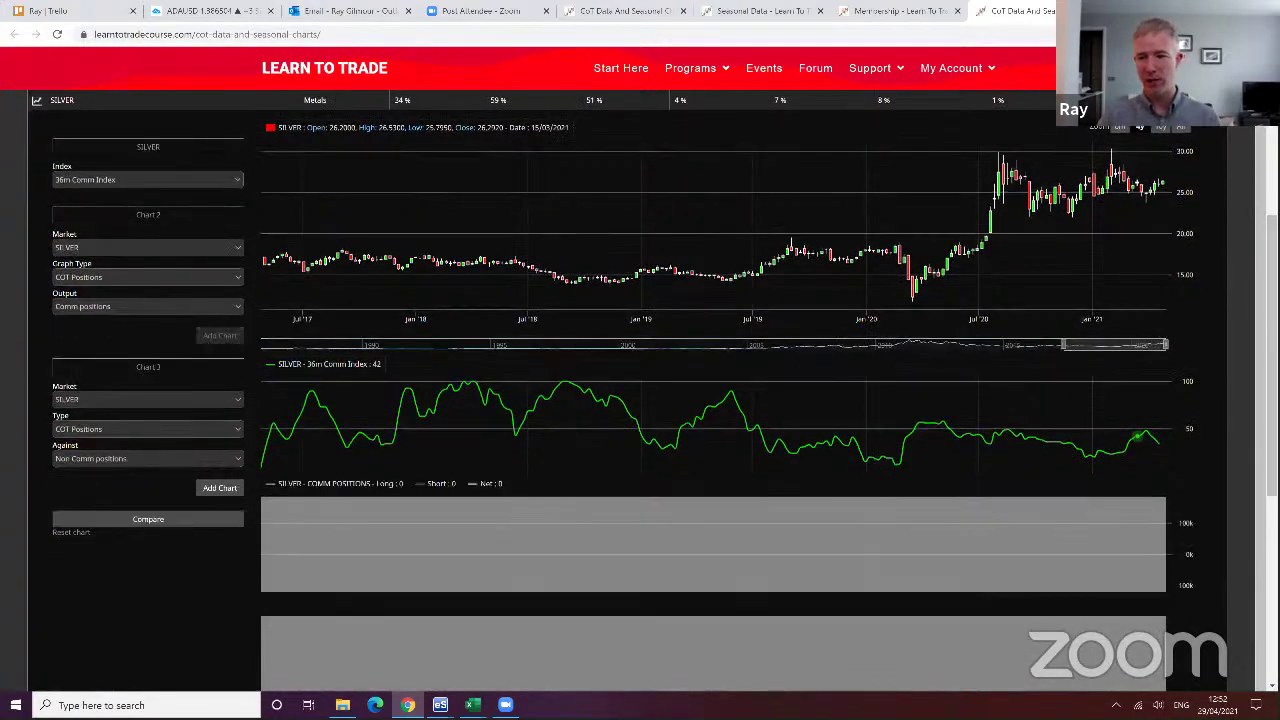
pyautogui.scroll(-1, 735, 550)
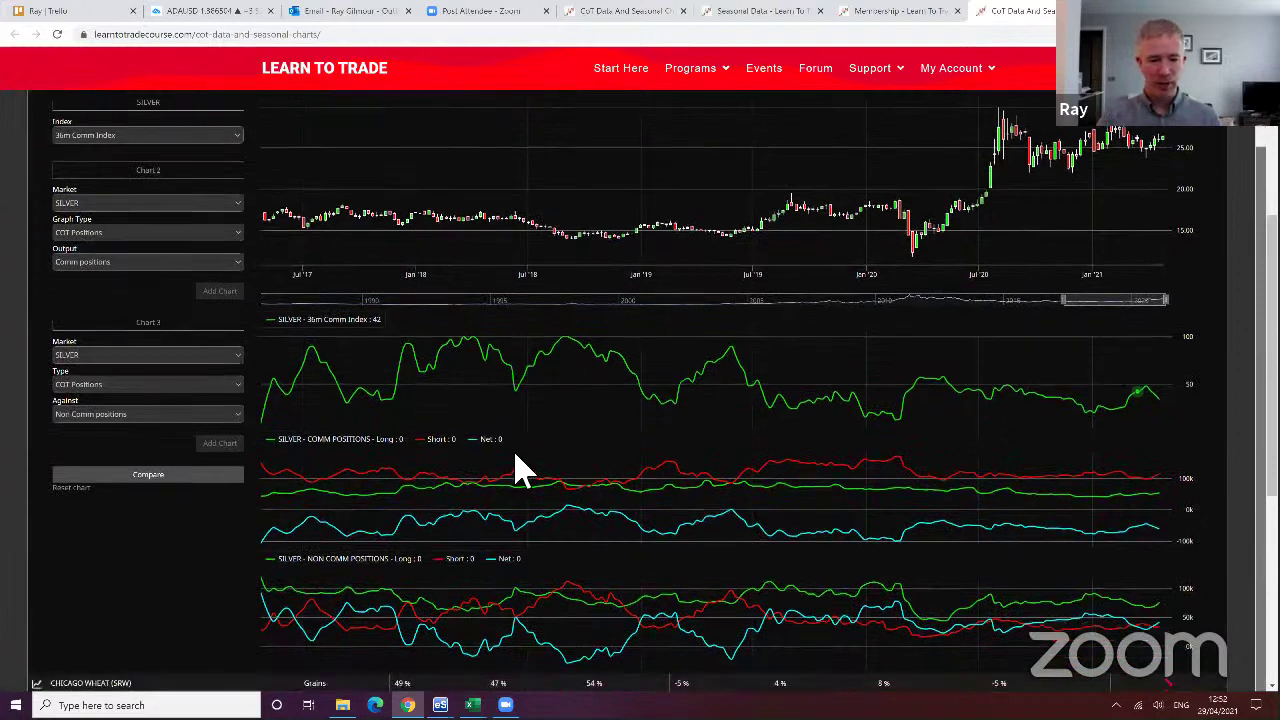
pyautogui.click(522, 439)
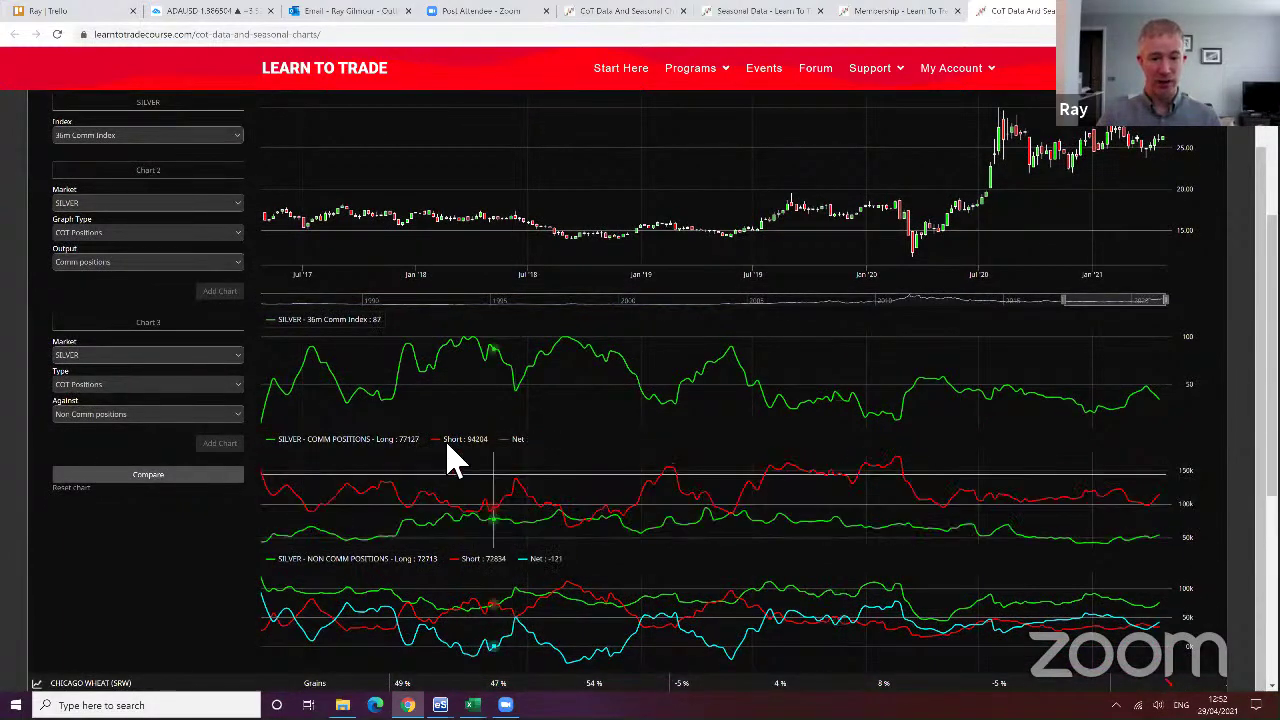
pyautogui.click(411, 440)
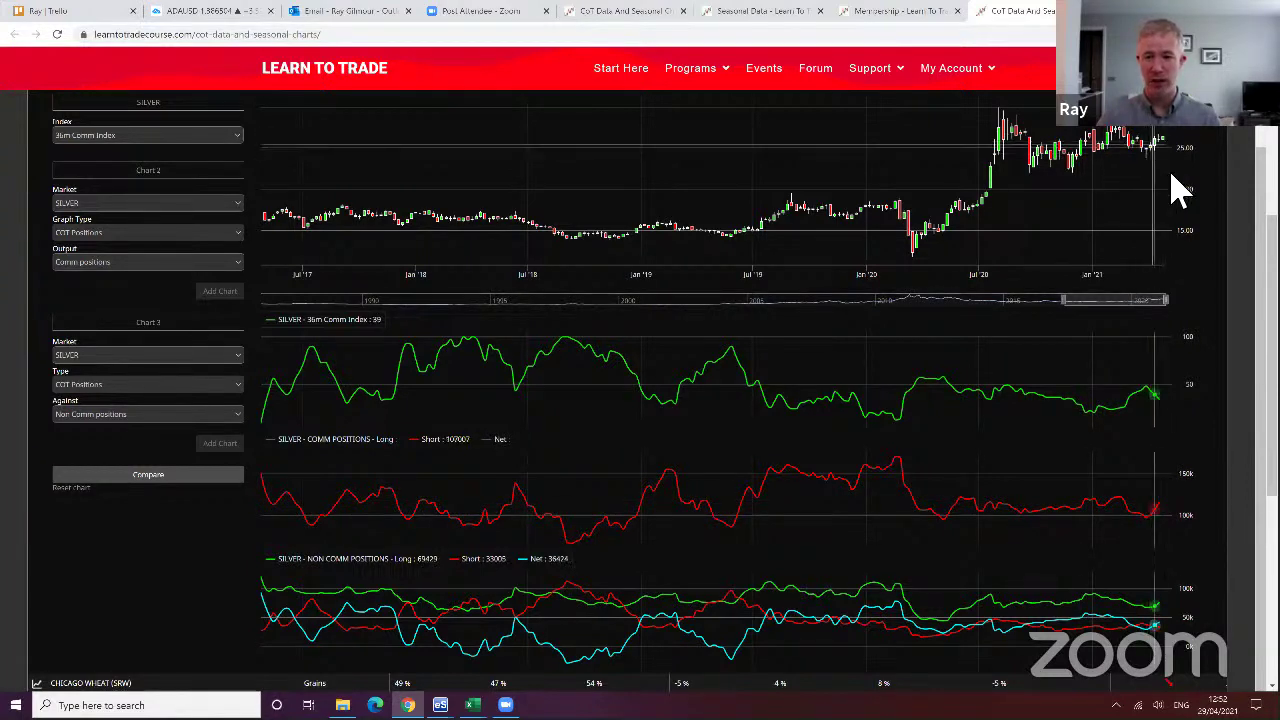
# Open Silver's seasonal chart from the grid, circle the low around July and the rise that follows, and close the chart
pyautogui.scroll(1, 1151, 566)
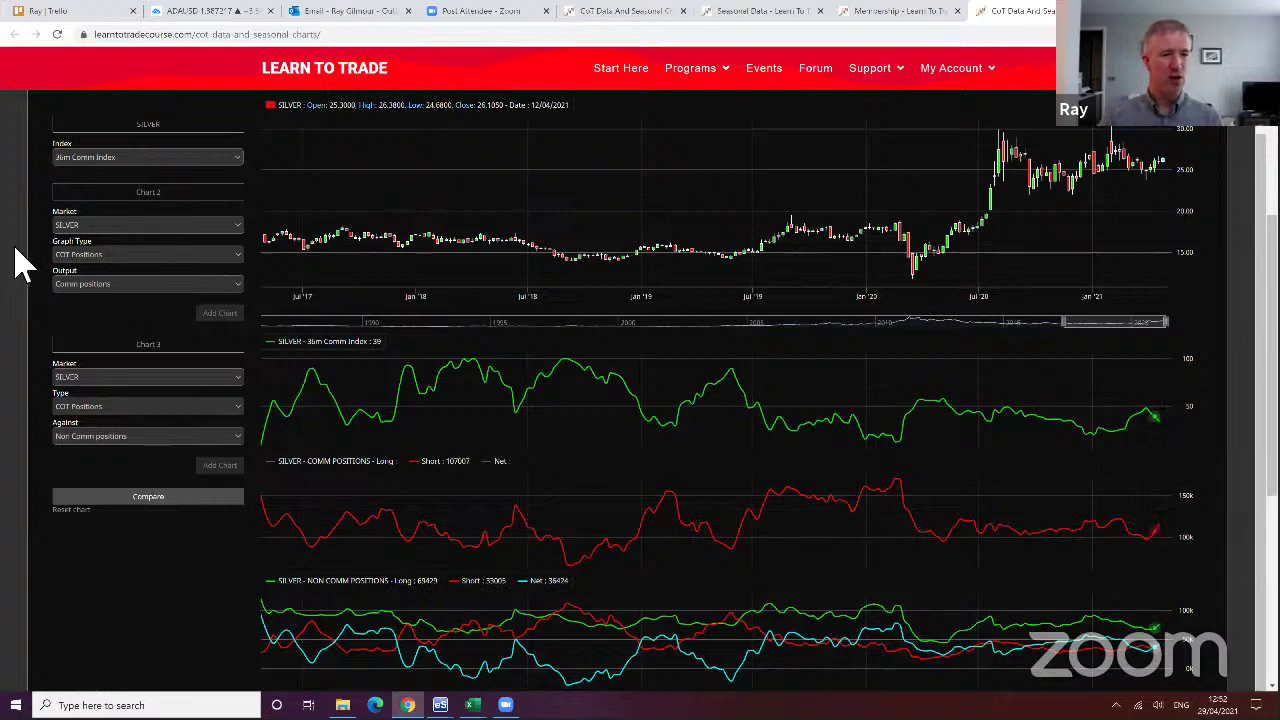
pyautogui.scroll(2, 28, 250)
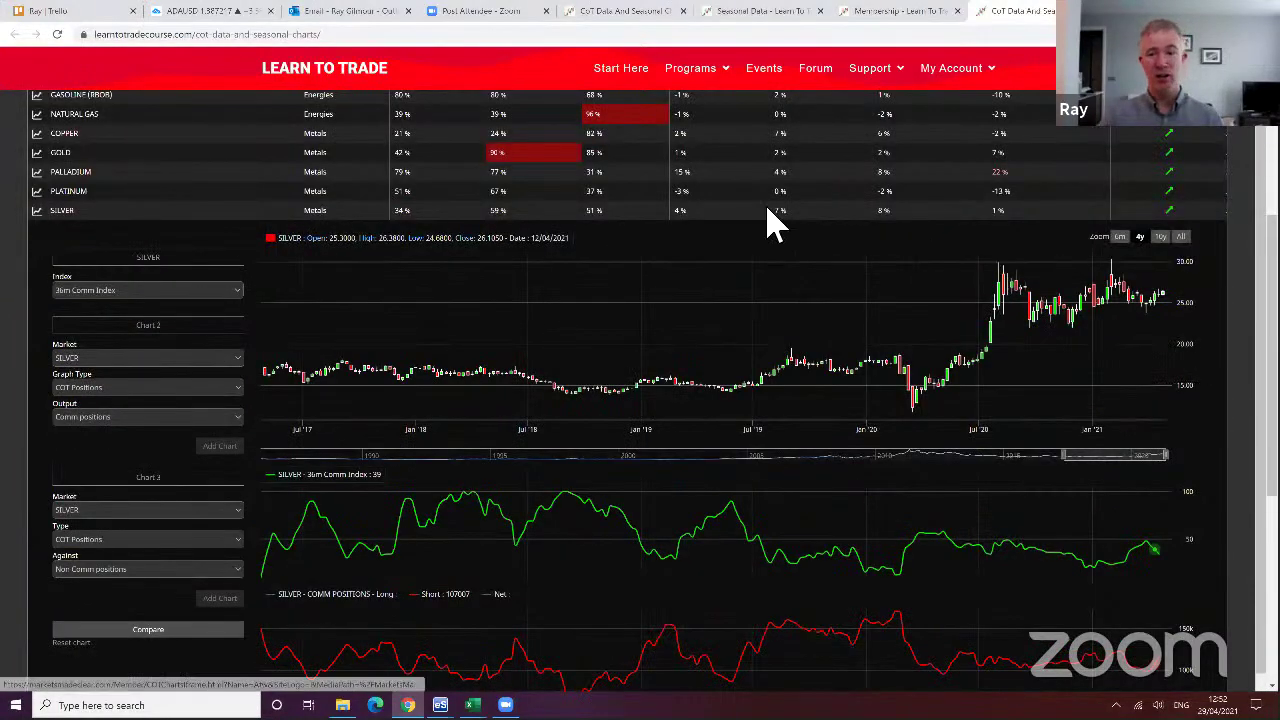
pyautogui.scroll(3, 34, 337)
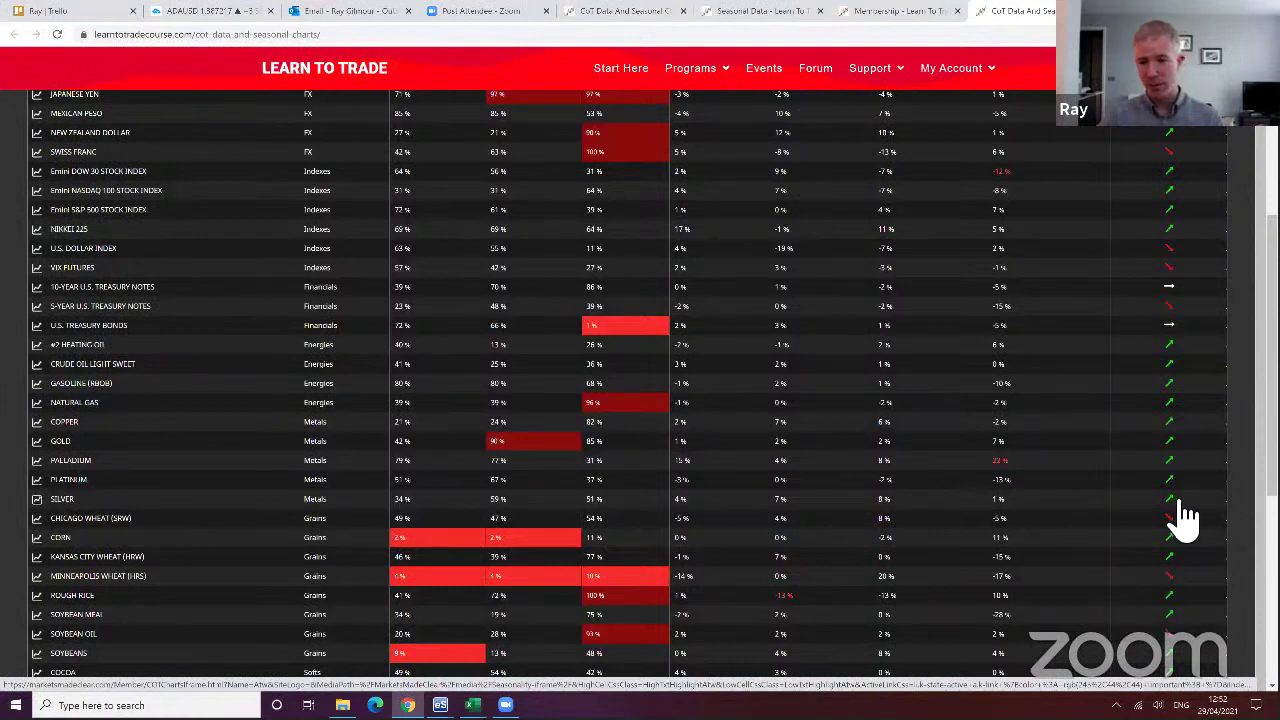
pyautogui.click(1118, 505)
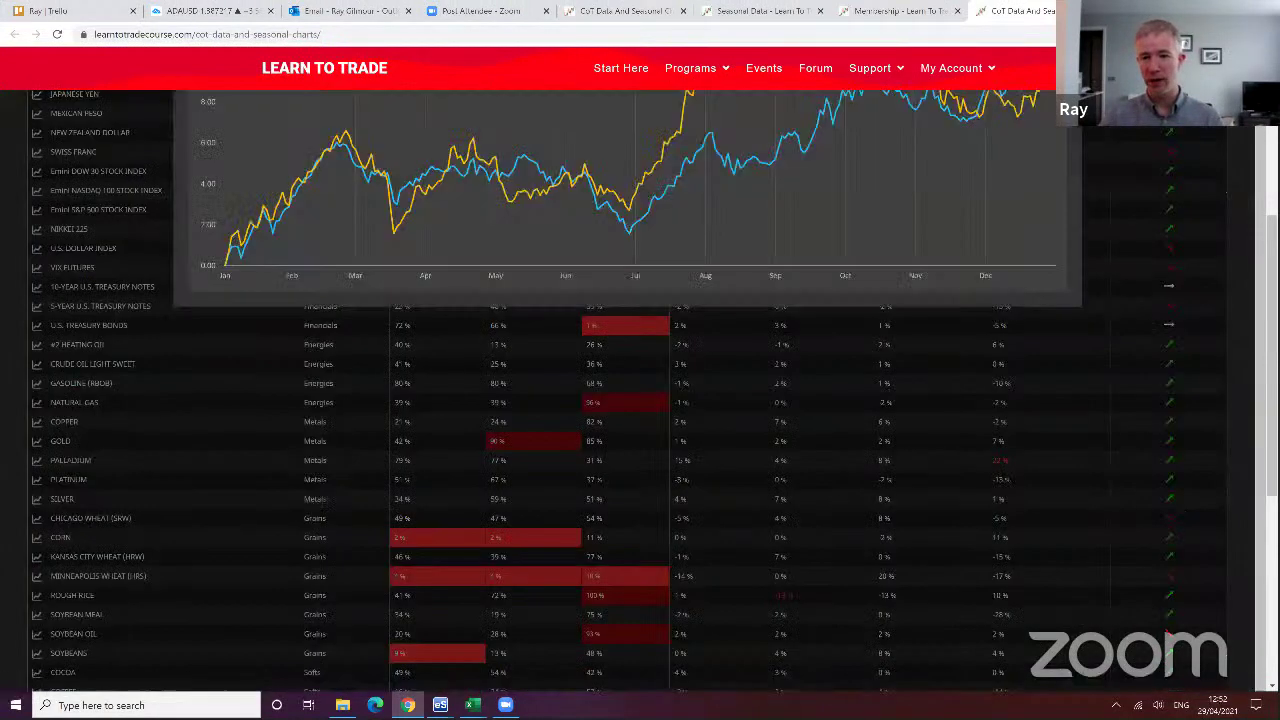
pyautogui.scroll(2, 571, 323)
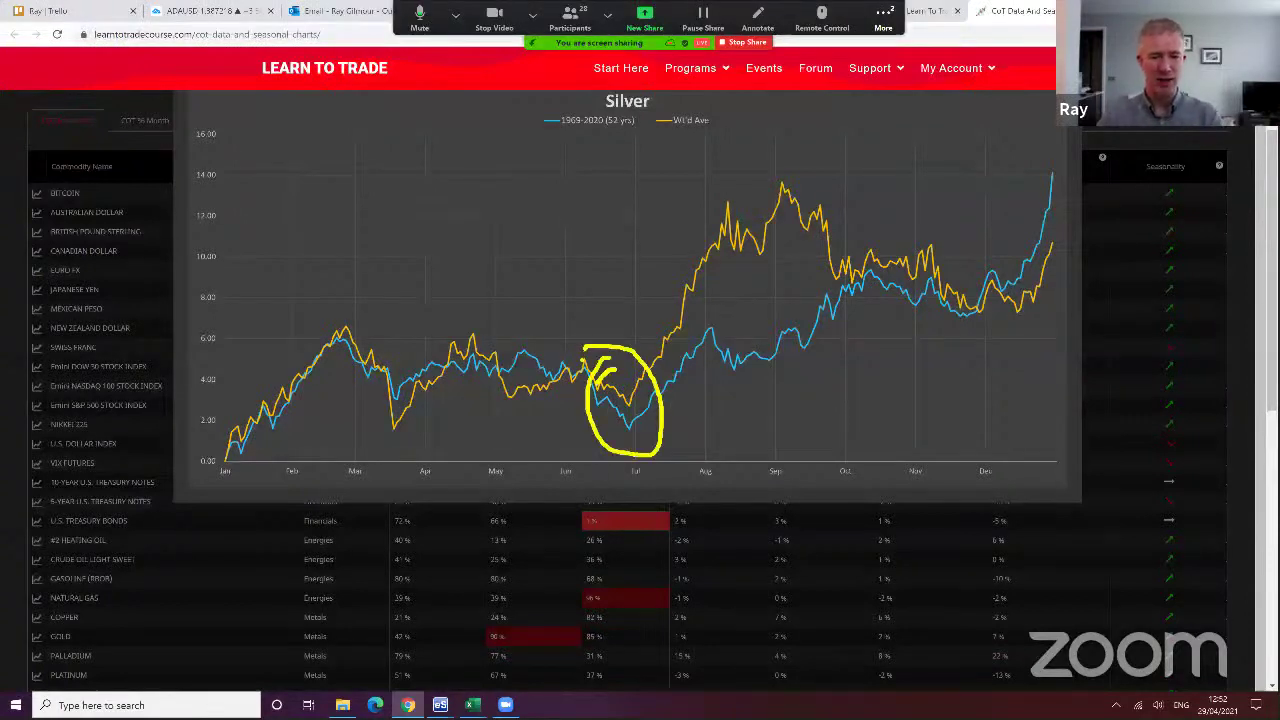
pyautogui.moveTo(573, 451)
pyautogui.mouseDown()
pyautogui.moveTo(814, 410)
pyautogui.moveTo(862, 140)
pyautogui.moveTo(548, 350)
pyautogui.moveTo(776, 477)
pyautogui.mouseUp()
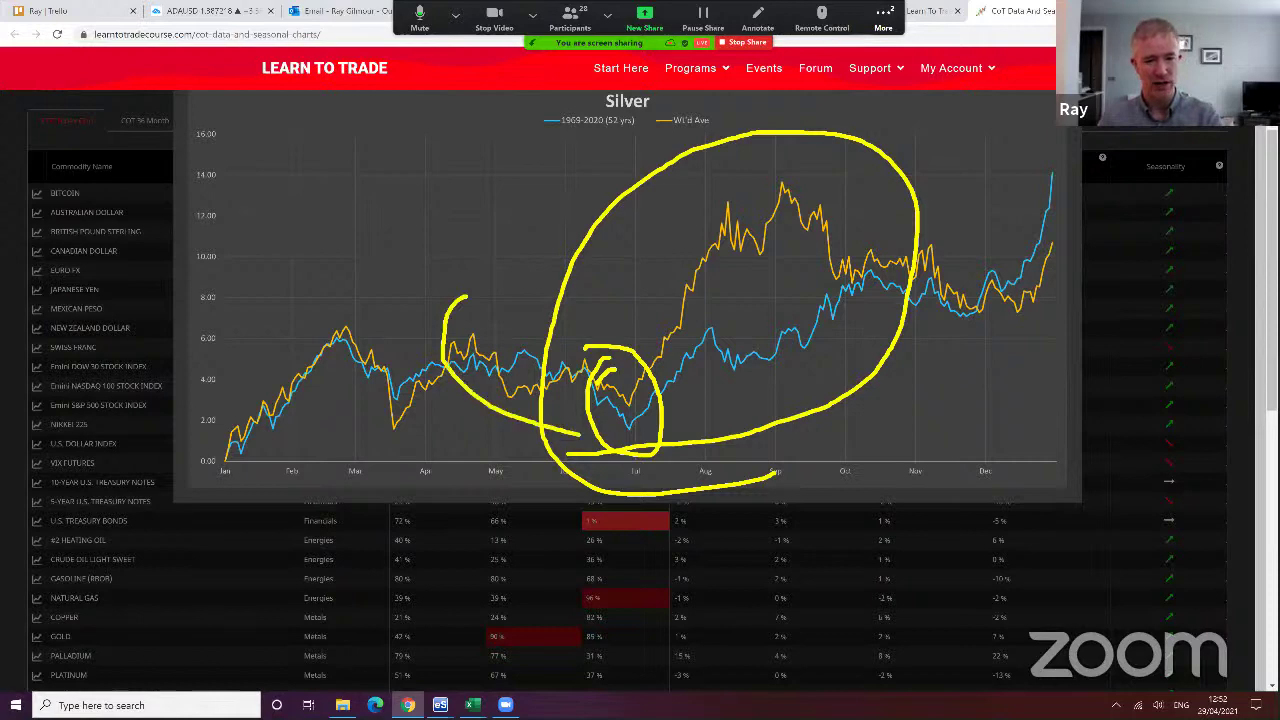
pyautogui.moveTo(580, 436); pyautogui.dragTo(552, 356)
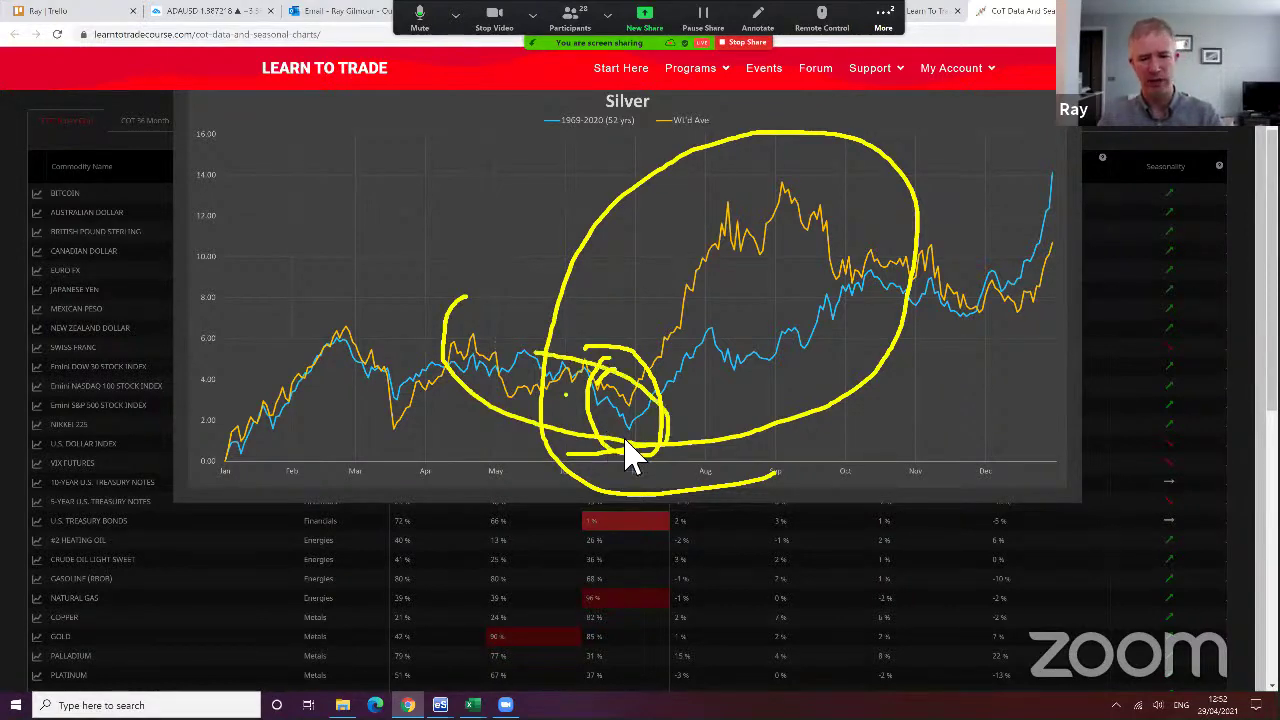
pyautogui.click(150, 490)
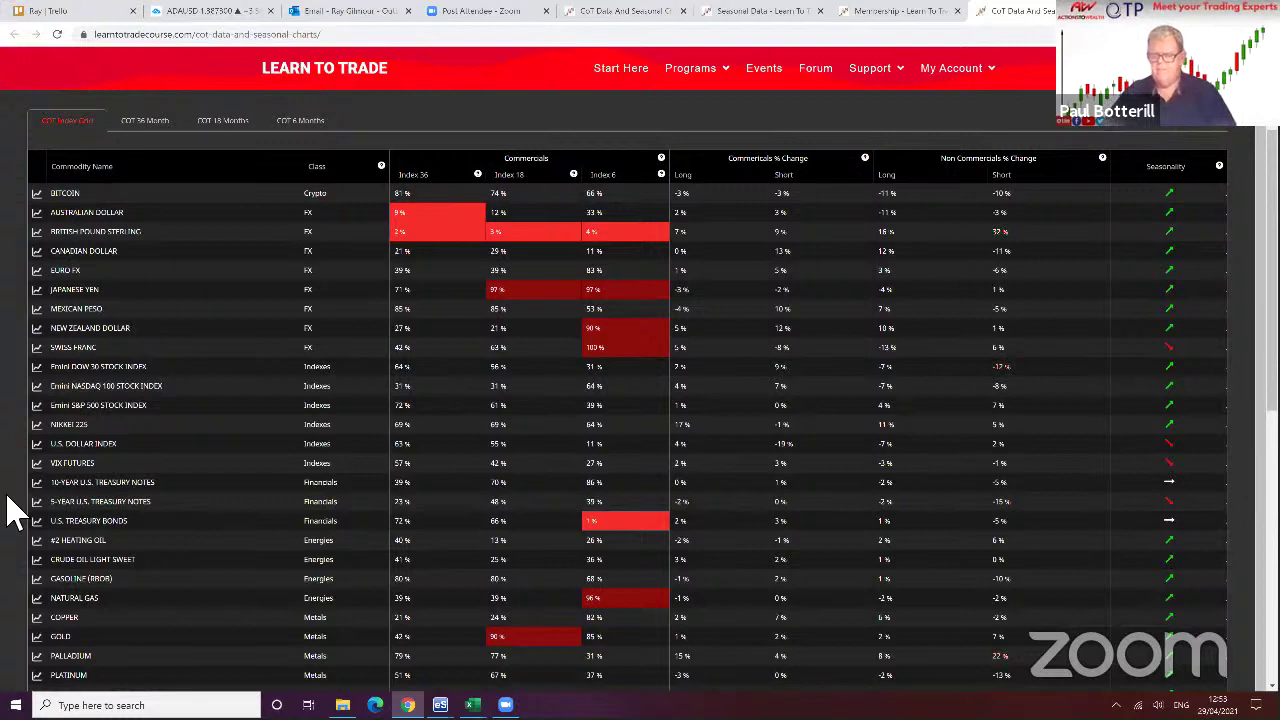
# Open Bitcoin's CoT charts from the index grid and hide the Net line on its non-commercial positions chart
pyautogui.scroll(1, 10, 510)
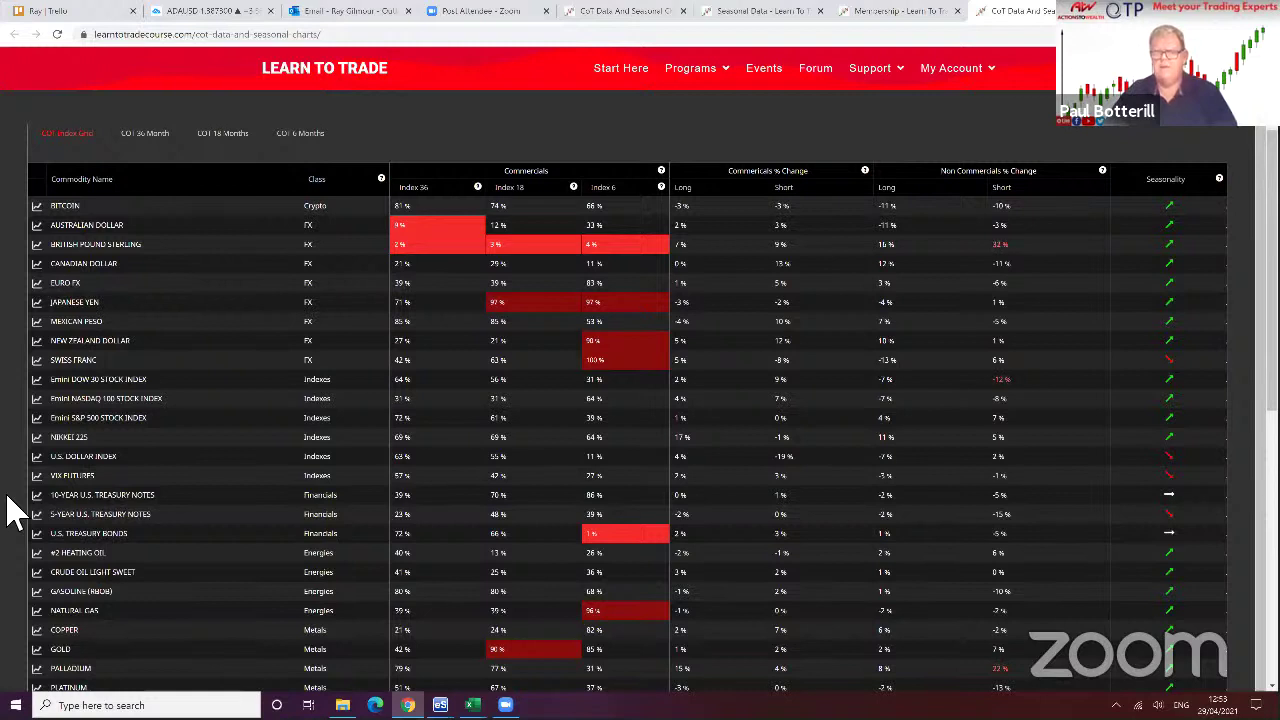
pyautogui.click(8, 245)
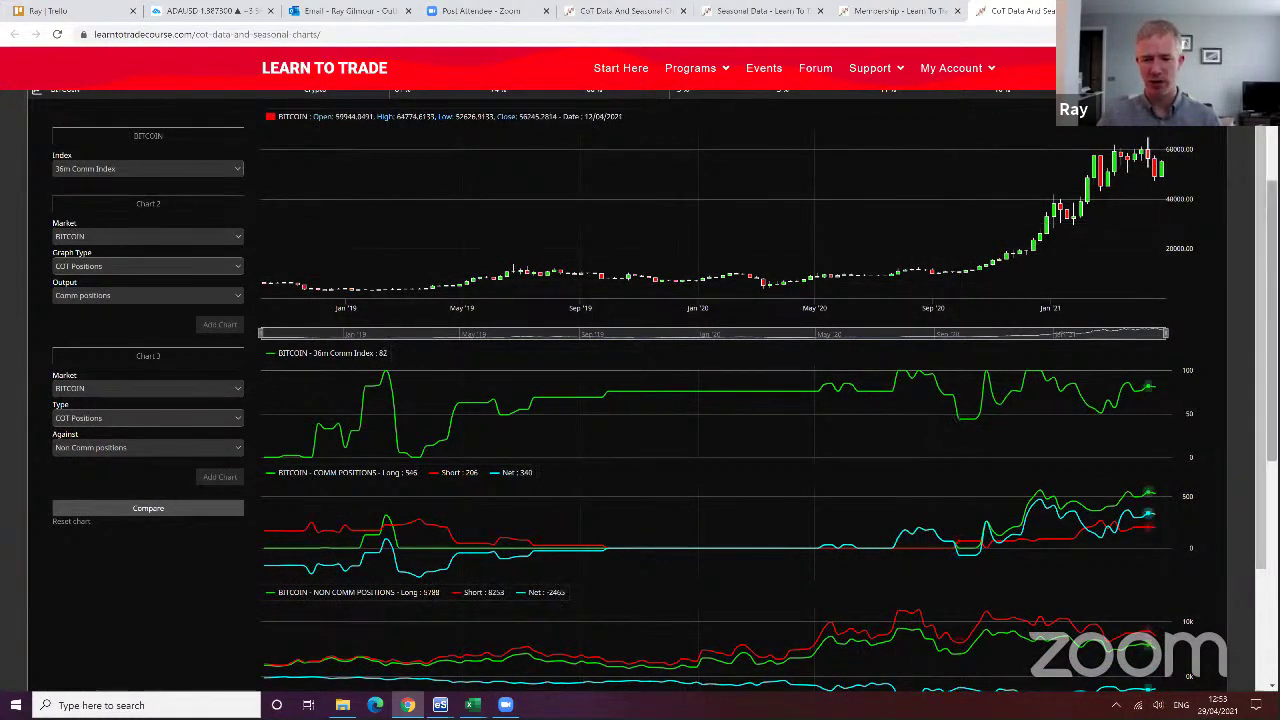
pyautogui.scroll(-1, 871, 600)
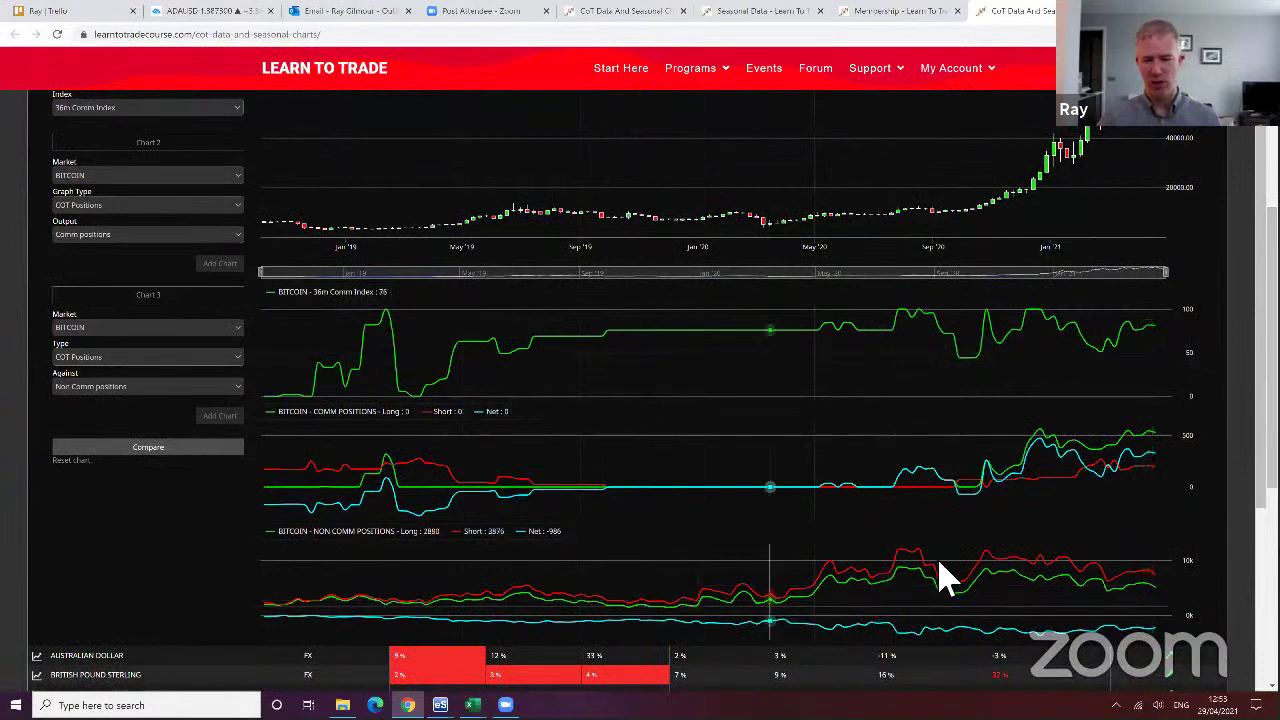
pyautogui.click(548, 533)
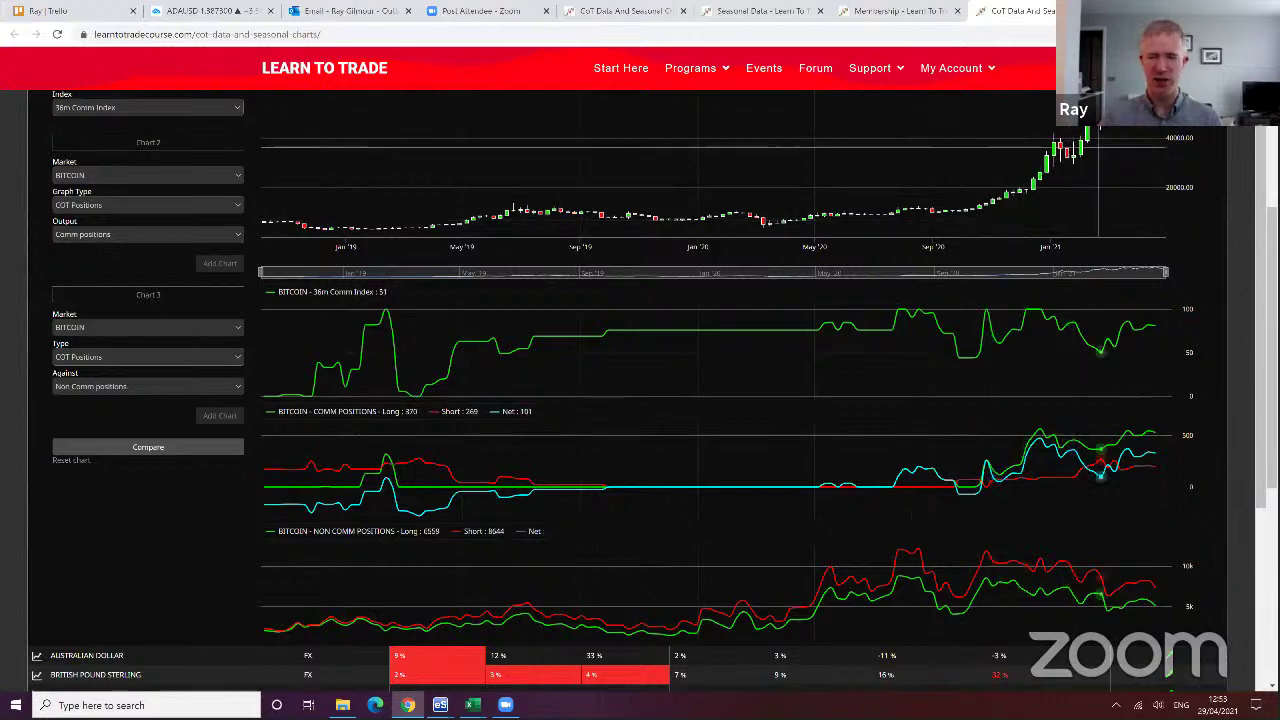
# Narrow Bitcoin's CoT charts to a date range ending around July 2020, and show only the Long line of its commercial positions
pyautogui.scroll(1, 1099, 147)
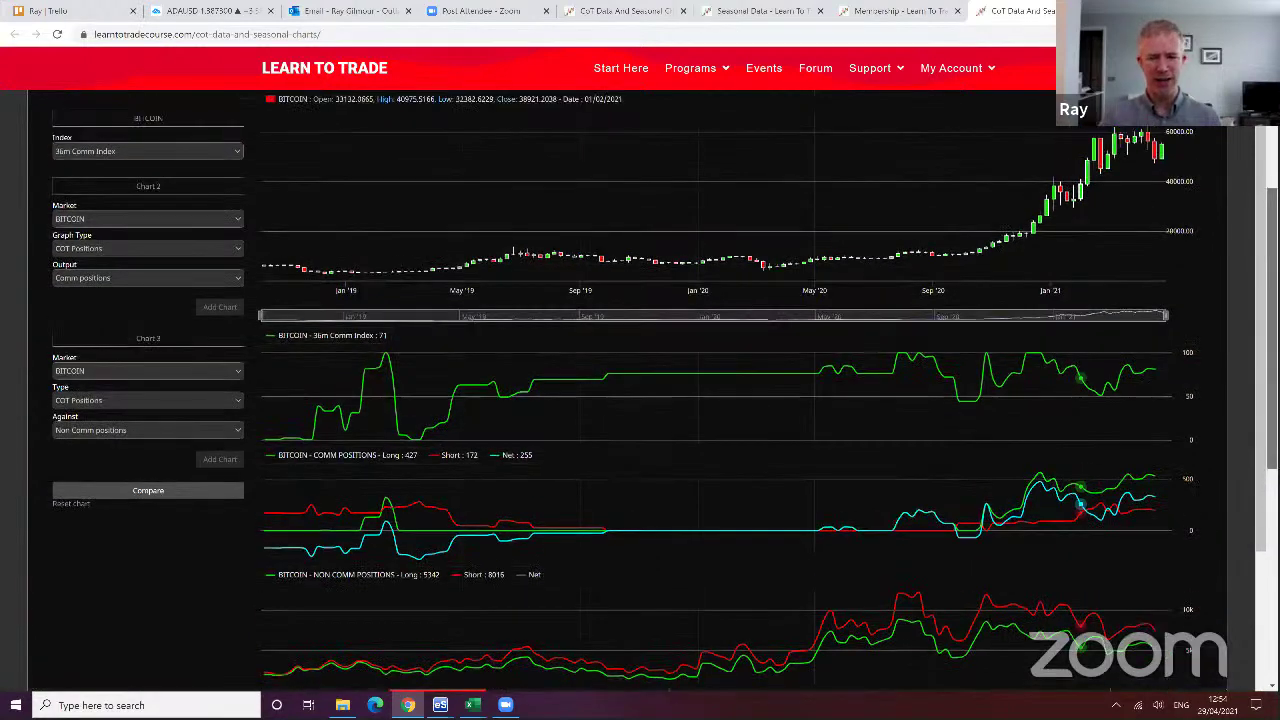
pyautogui.scroll(-1, 1099, 147)
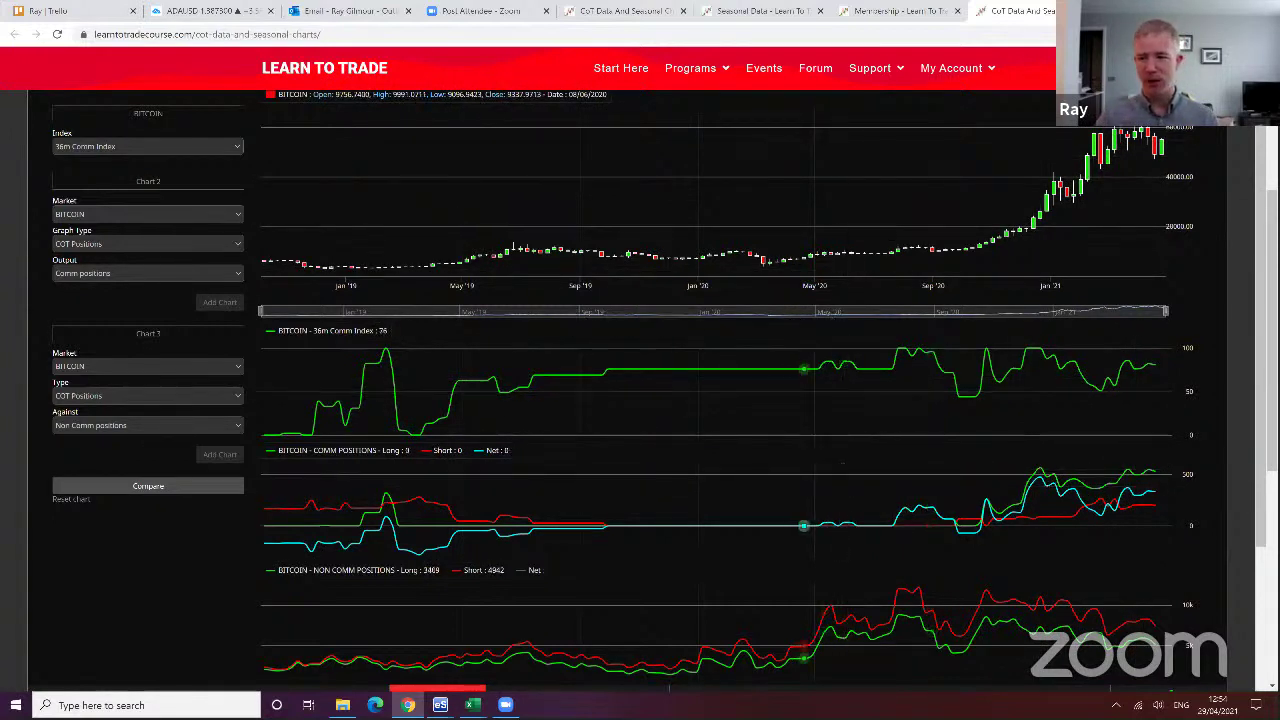
pyautogui.scroll(1, 800, 440)
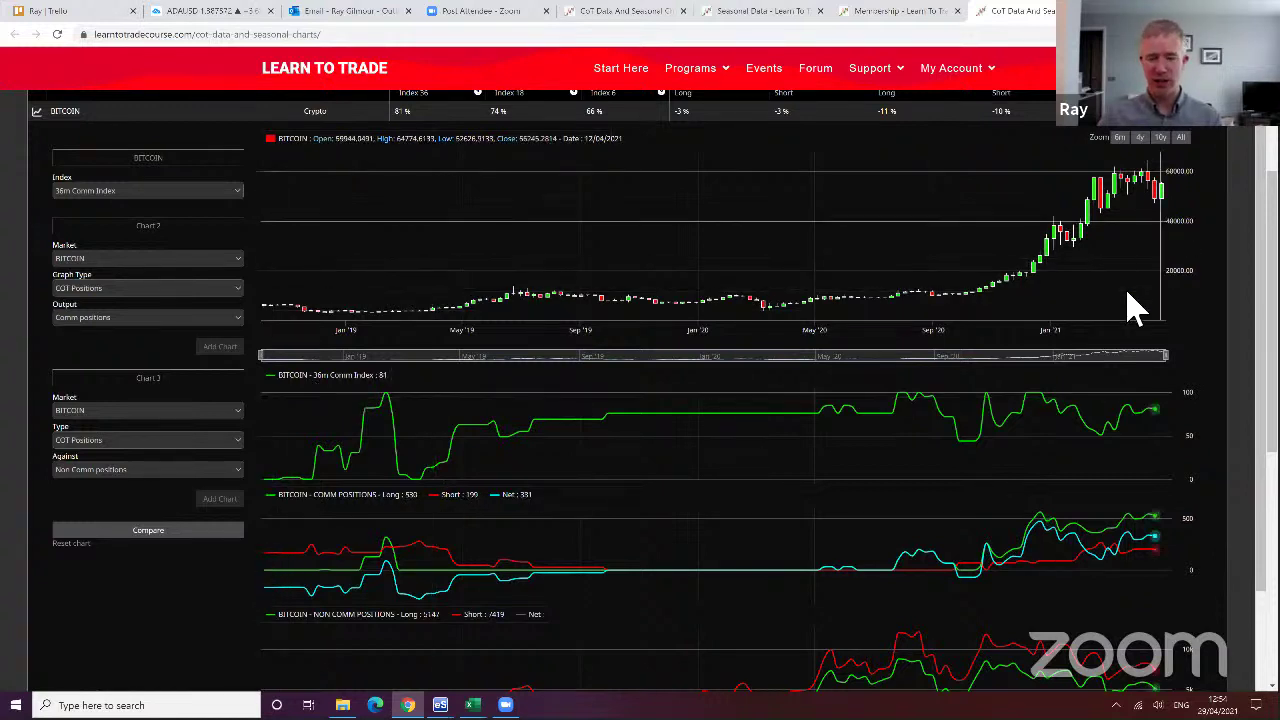
pyautogui.scroll(-1, 1135, 308)
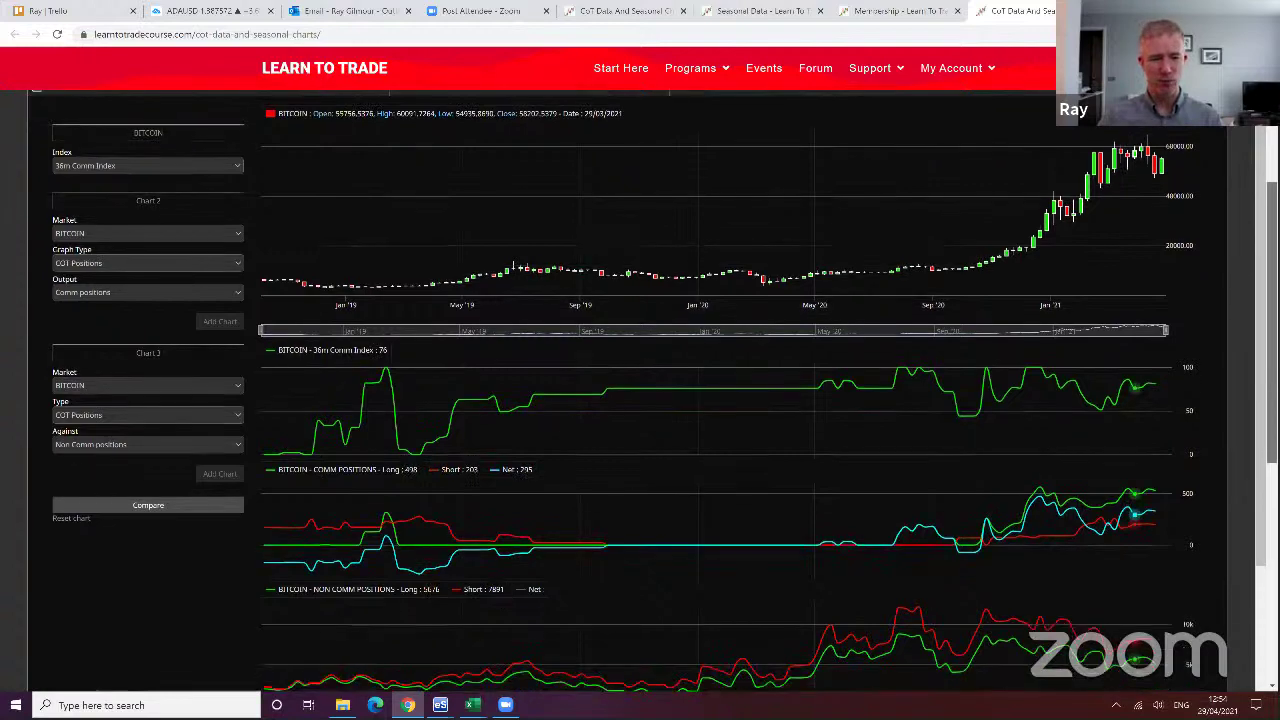
pyautogui.moveTo(1166, 331); pyautogui.dragTo(1060, 332)
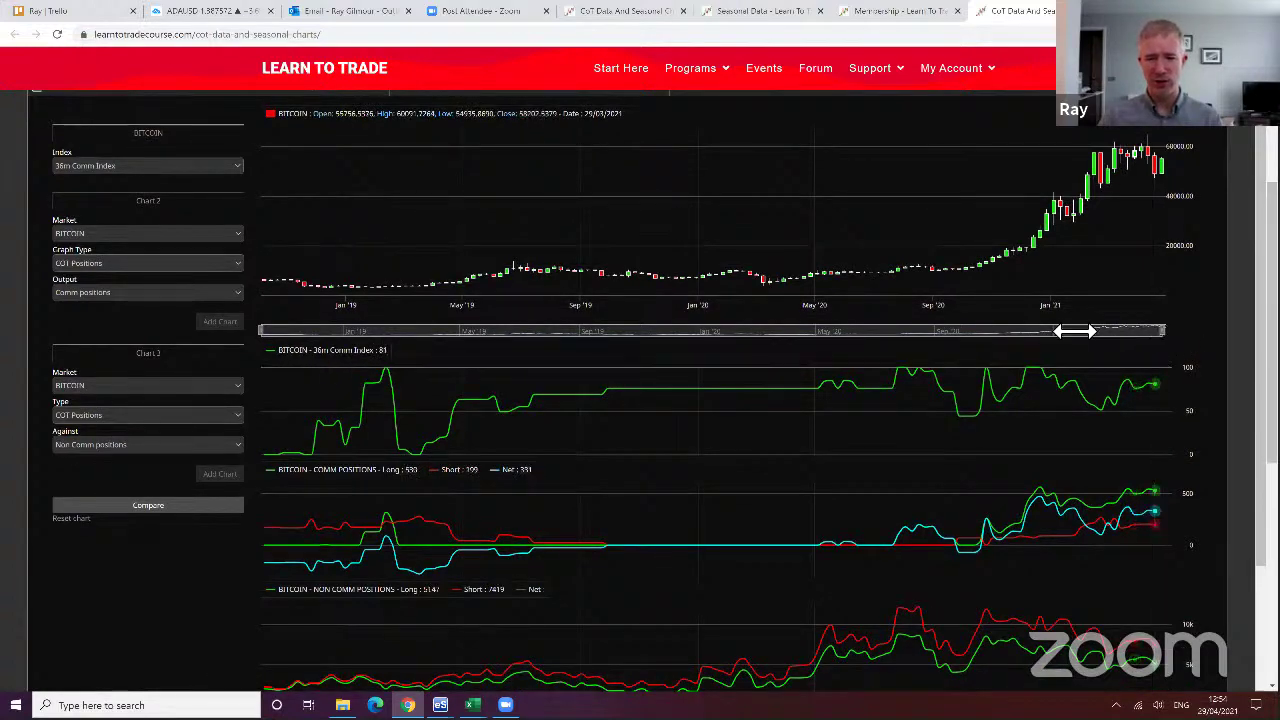
pyautogui.moveTo(928, 330); pyautogui.dragTo(855, 331)
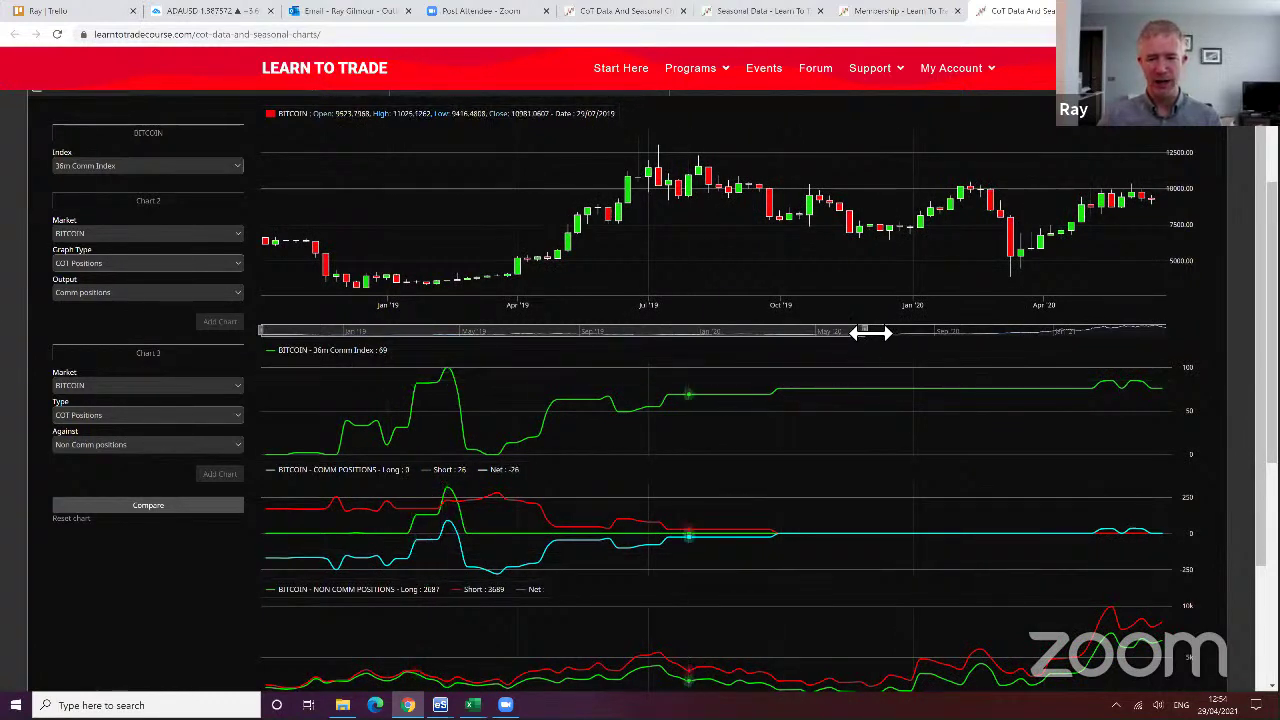
pyautogui.moveTo(869, 334); pyautogui.dragTo(854, 334)
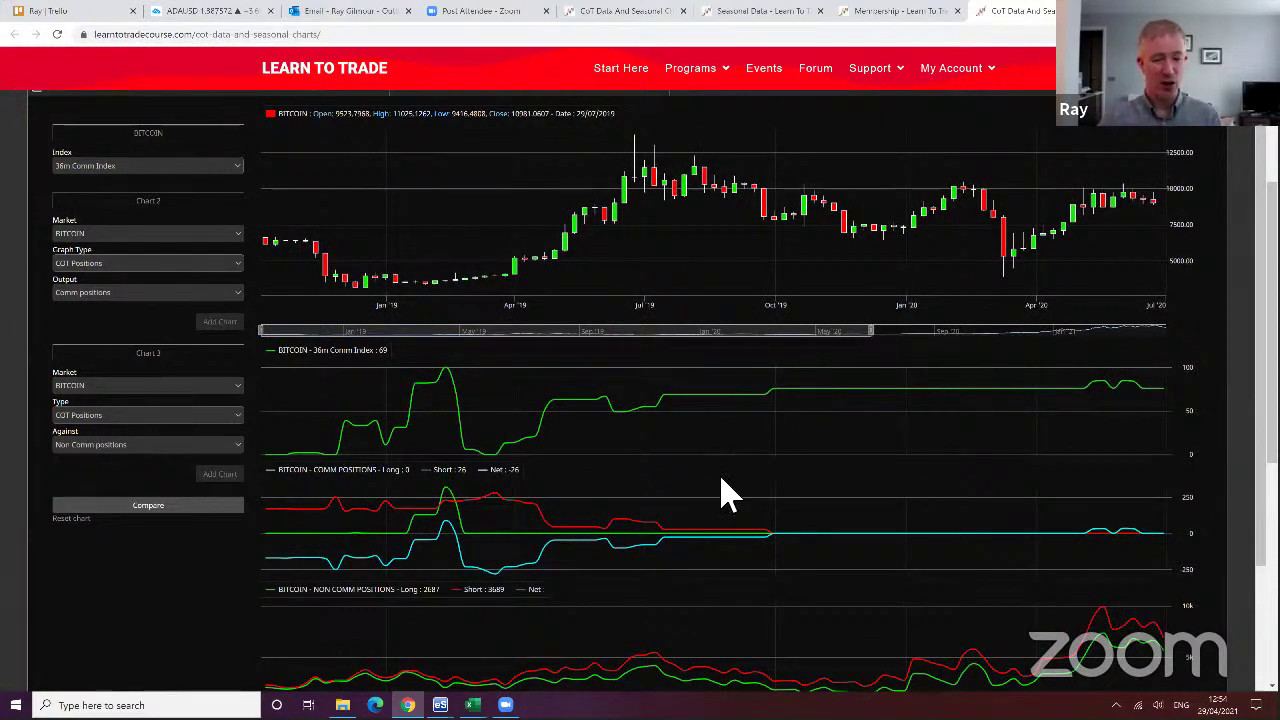
pyautogui.click(452, 469)
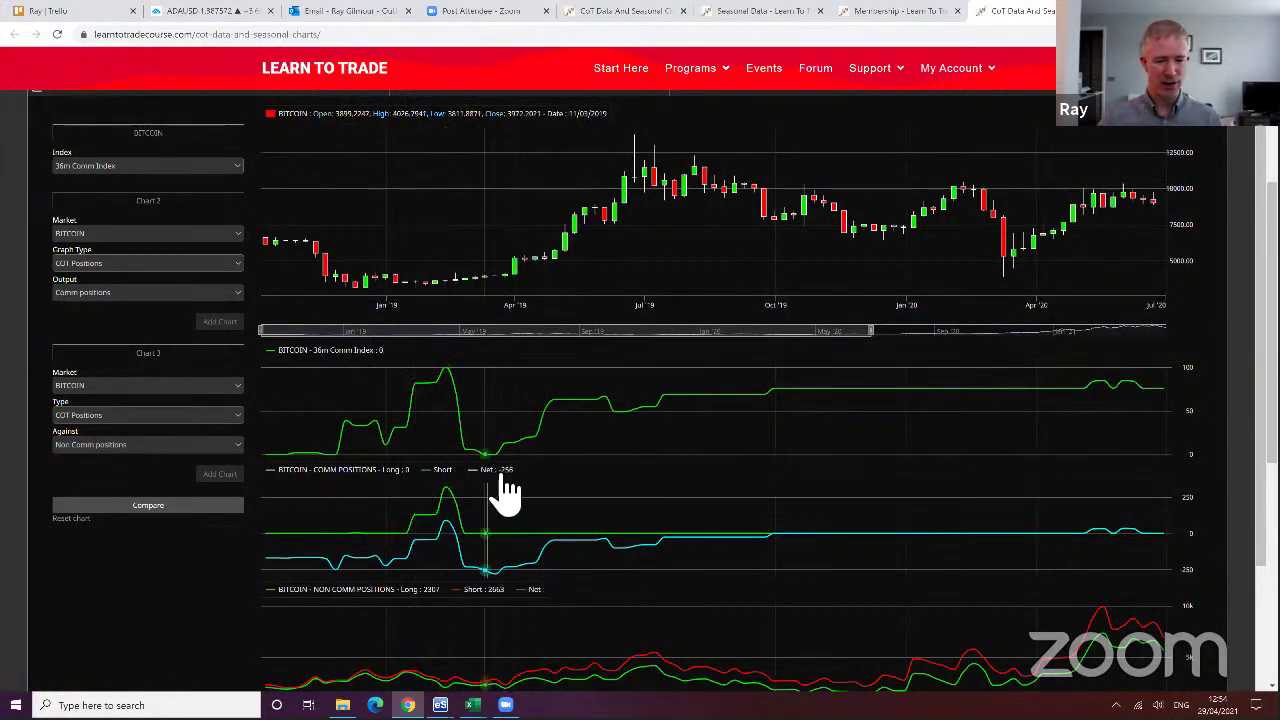
pyautogui.click(486, 469)
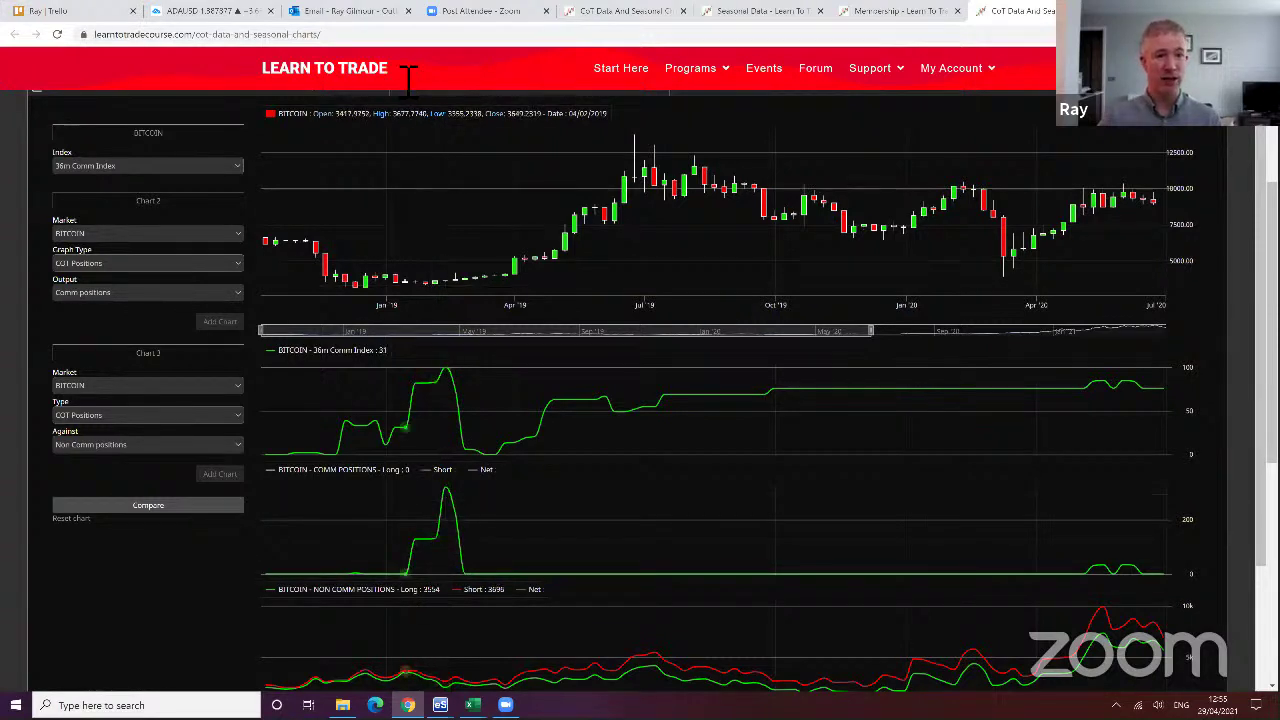
# Switch to the daily BTCUSD chart in TradingView and examine the highlighted green and red periods from late 2017 to the end of 2019
pyautogui.hotkey('ctrl', '2')
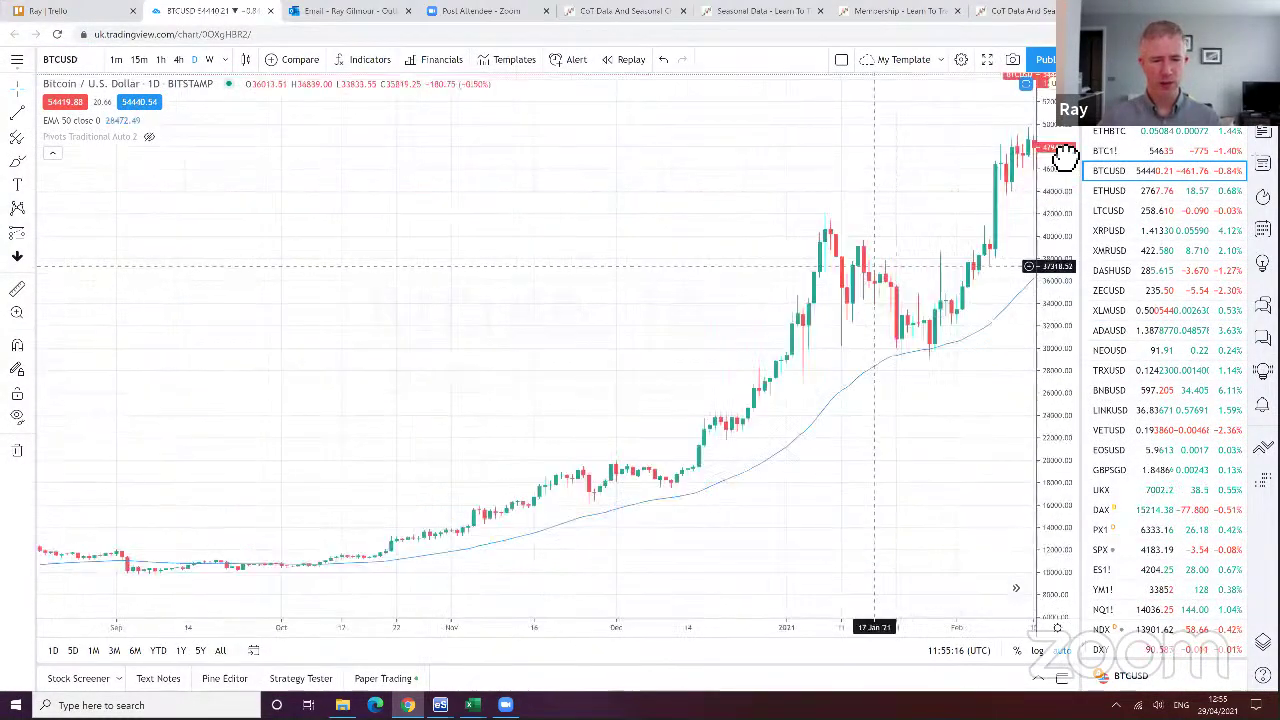
pyautogui.moveTo(494, 311); pyautogui.dragTo(666, 257)
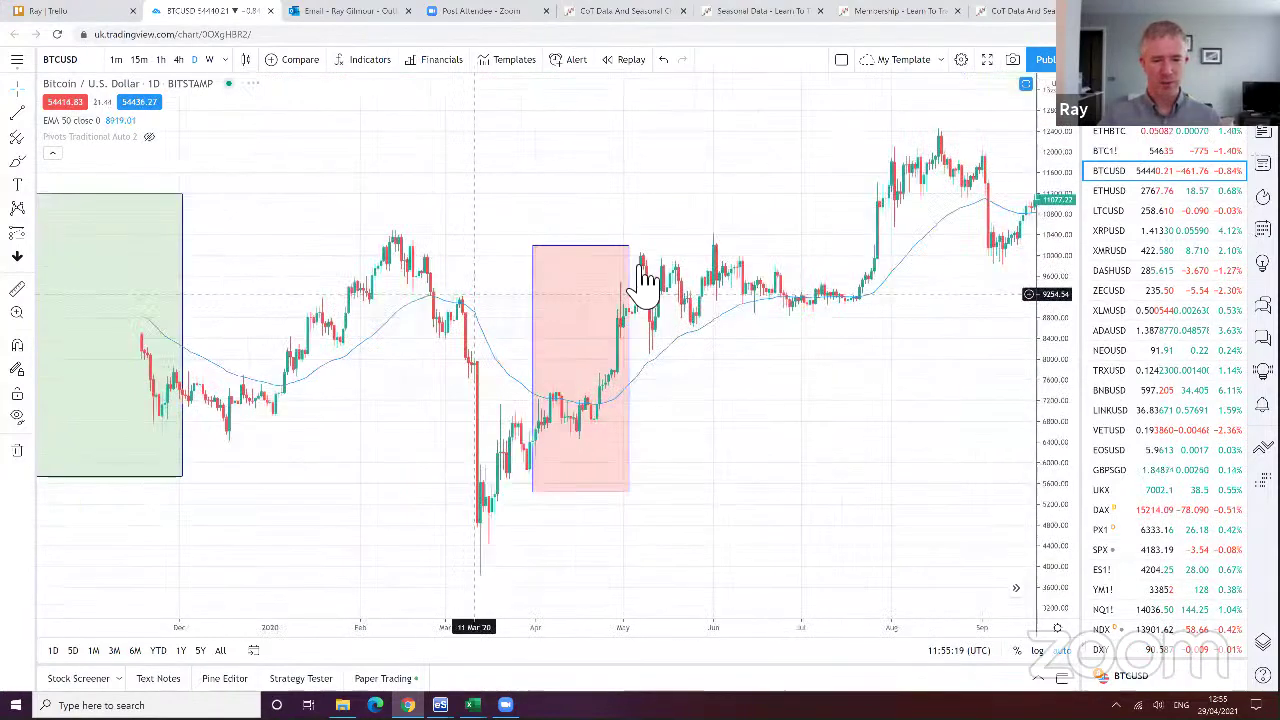
pyautogui.moveTo(737, 451); pyautogui.dragTo(734, 451)
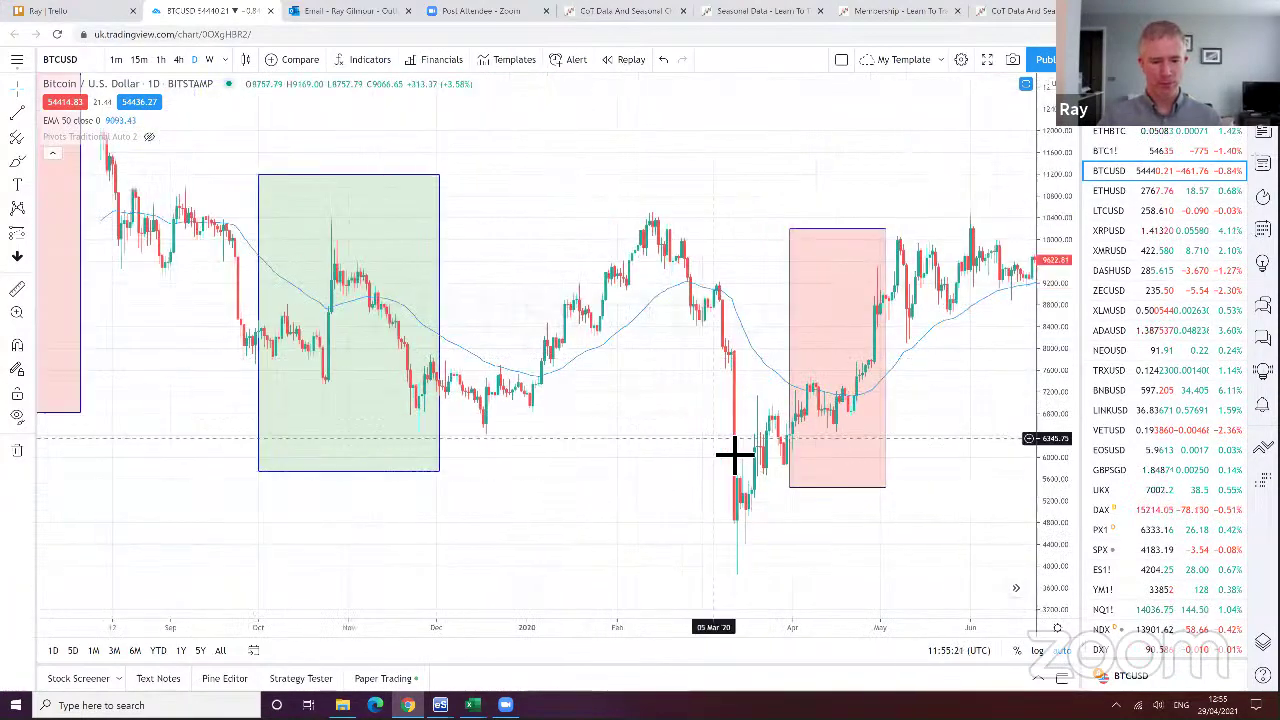
pyautogui.moveTo(374, 494); pyautogui.dragTo(871, 423)
pyautogui.moveTo(440, 540); pyautogui.dragTo(675, 580)
pyautogui.scroll(-5, 690, 570)
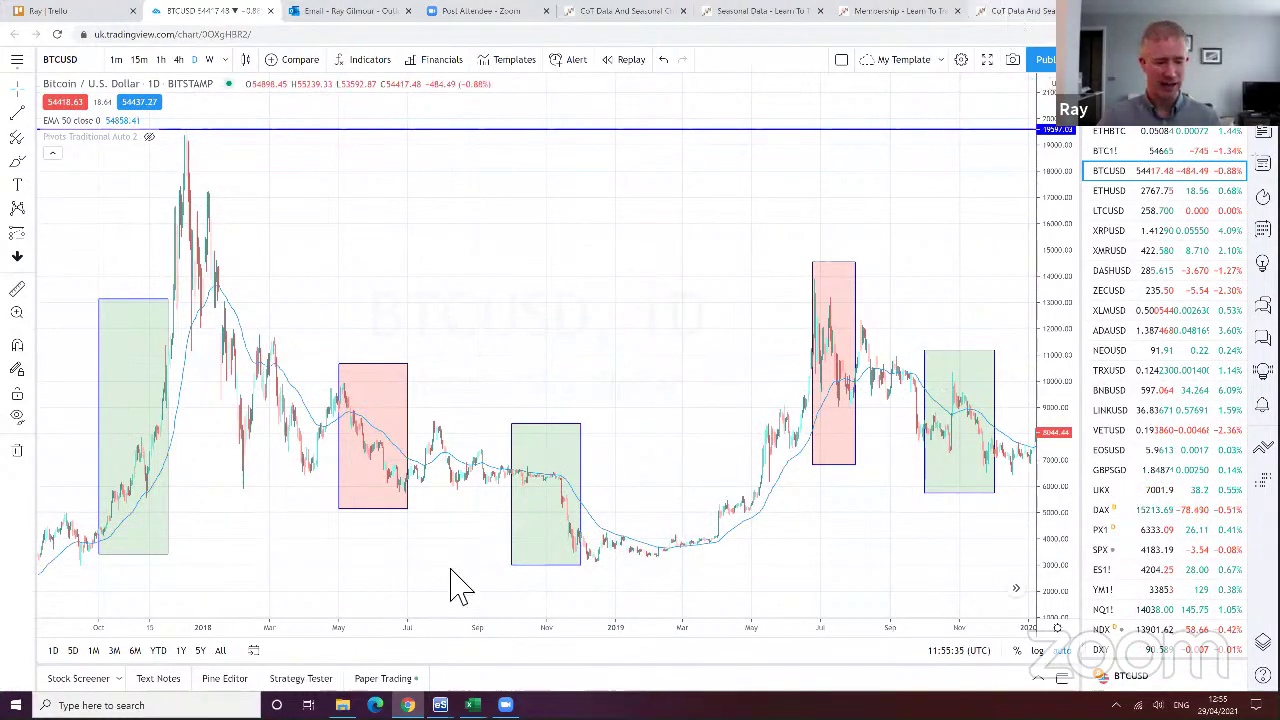
# Check Bitcoin's CoT charts again, and compare them with BTCUSD's price action from 2018 to late 2020 in TradingView
pyautogui.hotkey('ctrl', '9')
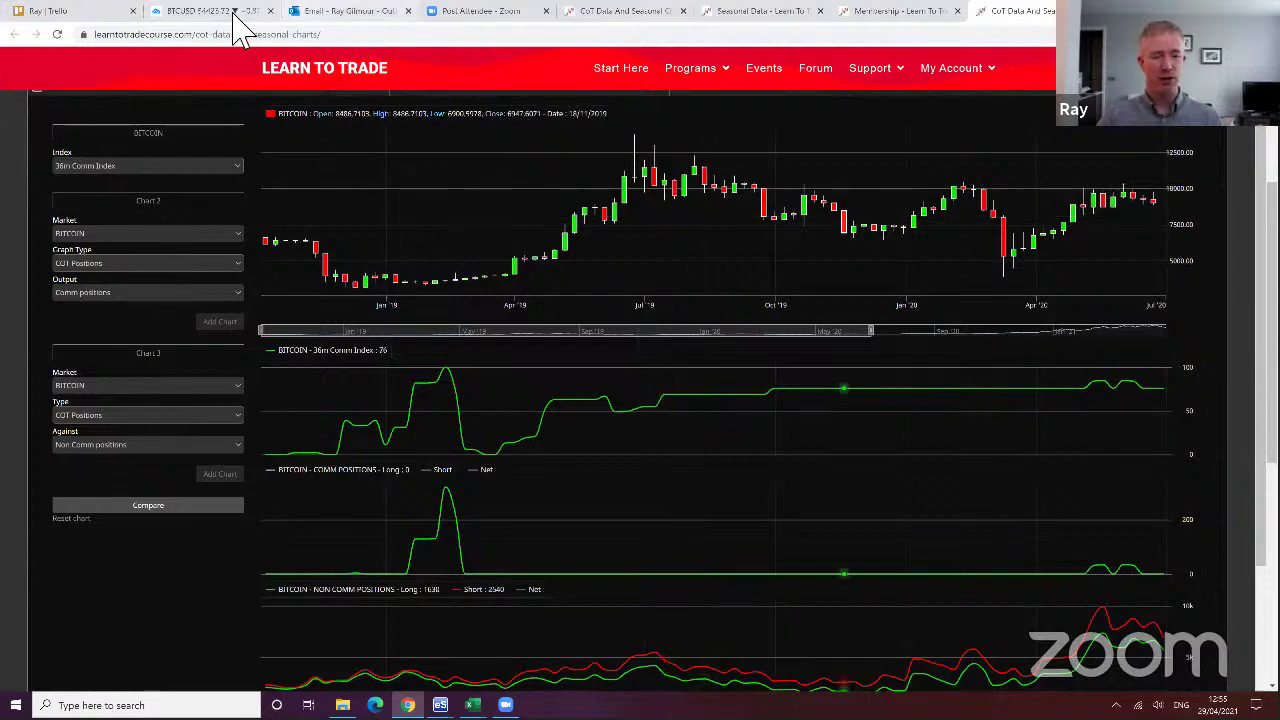
pyautogui.hotkey('ctrl', '2')
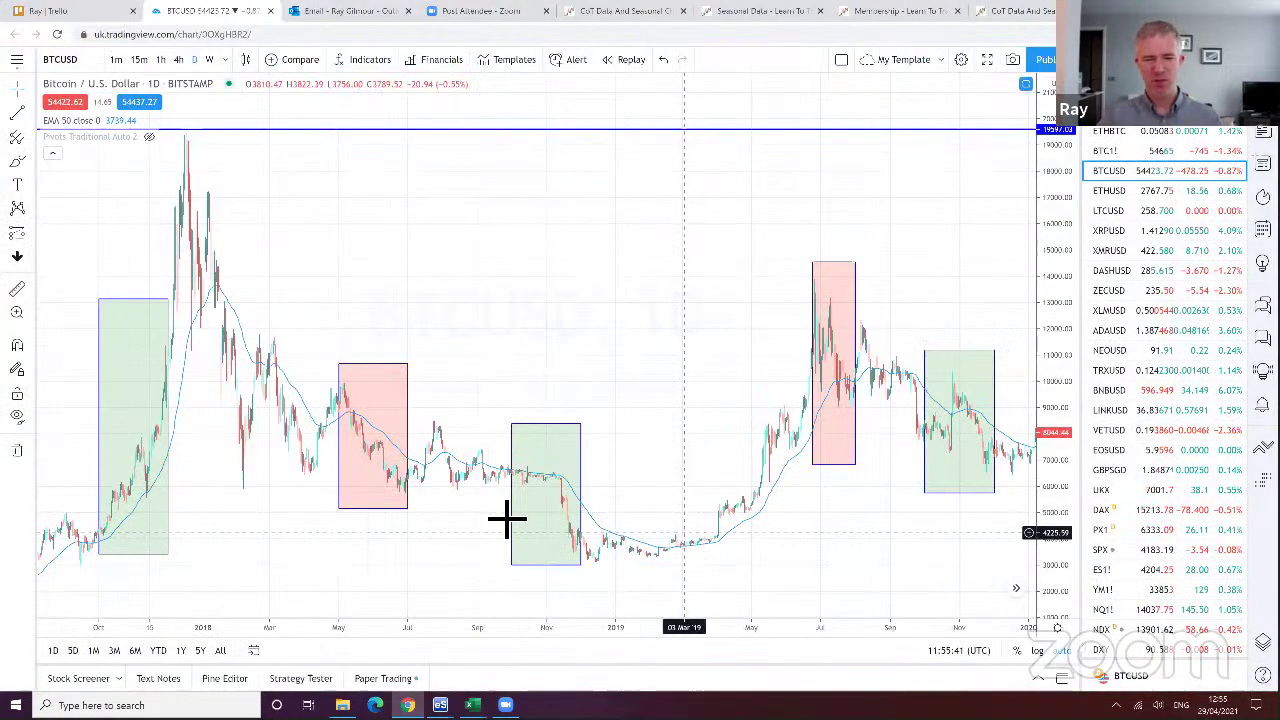
pyautogui.moveTo(703, 455); pyautogui.dragTo(486, 463)
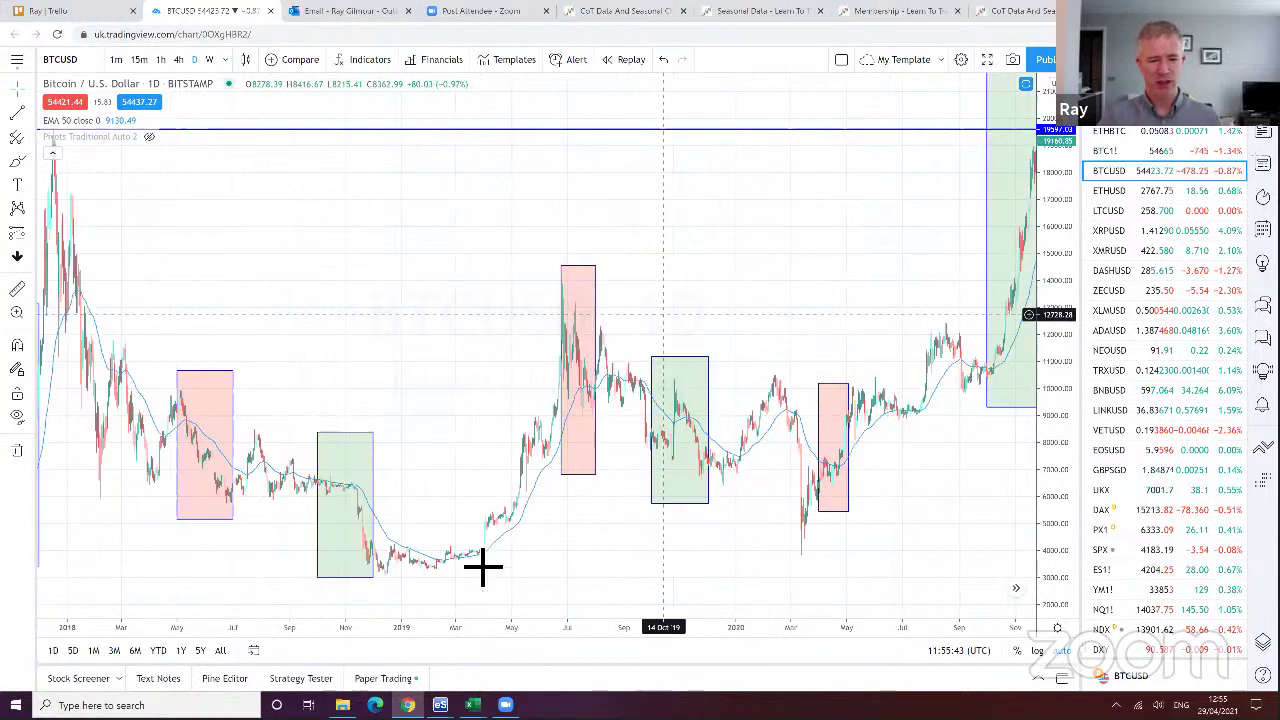
pyautogui.hscroll(-3, 686, 463)
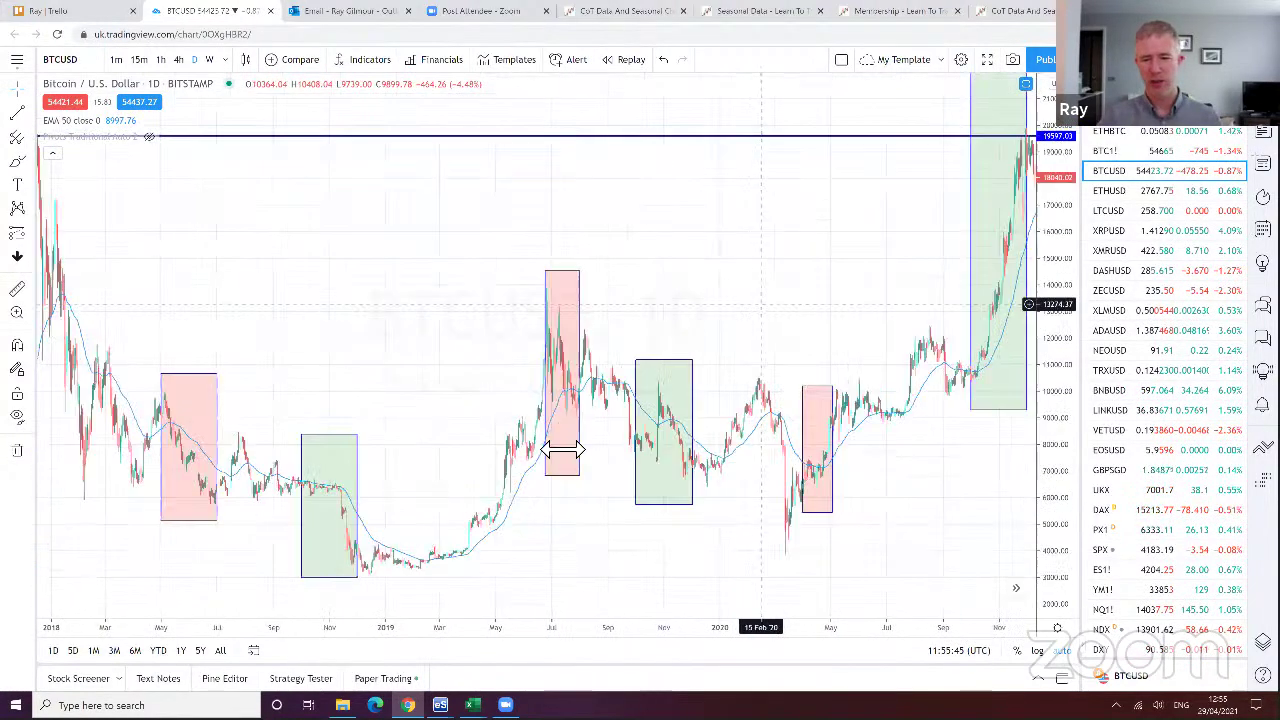
pyautogui.click(800, 380)
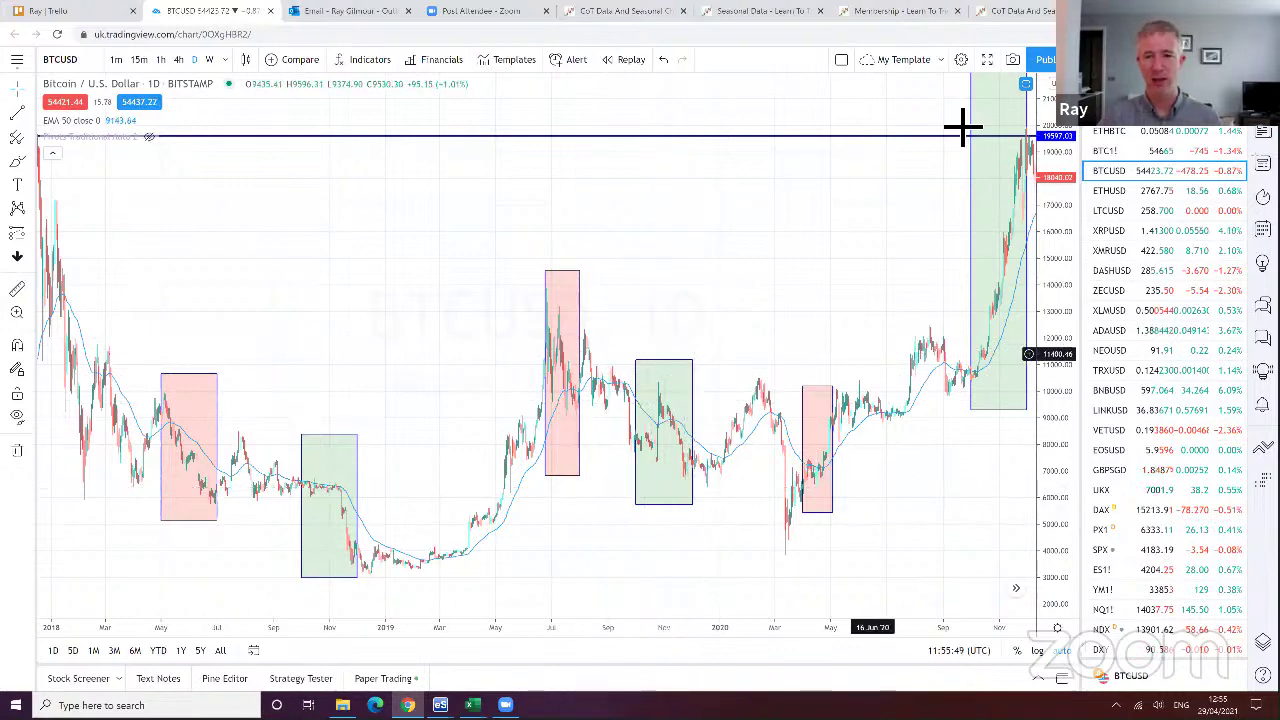
# Return to Bitcoin's CoT charts and extend their date range in stages to the latest available data in 2021
pyautogui.hotkey('ctrl', '9')
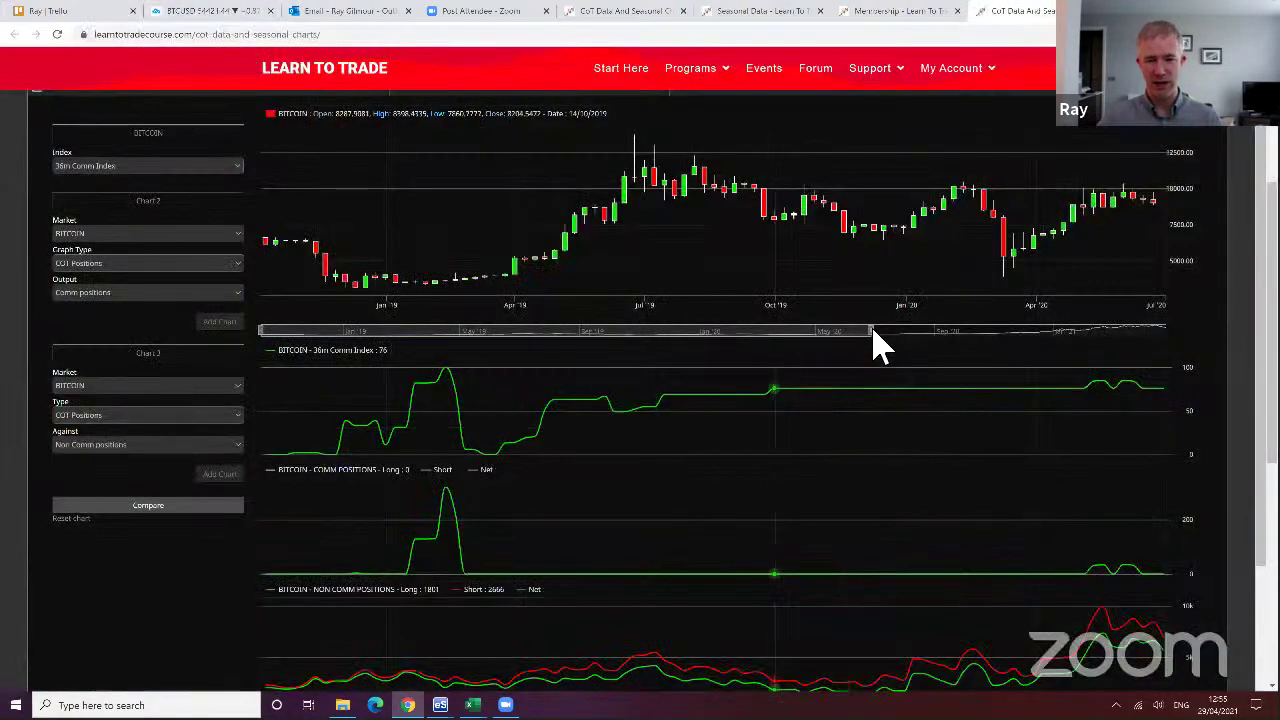
pyautogui.moveTo(968, 335); pyautogui.dragTo(974, 330)
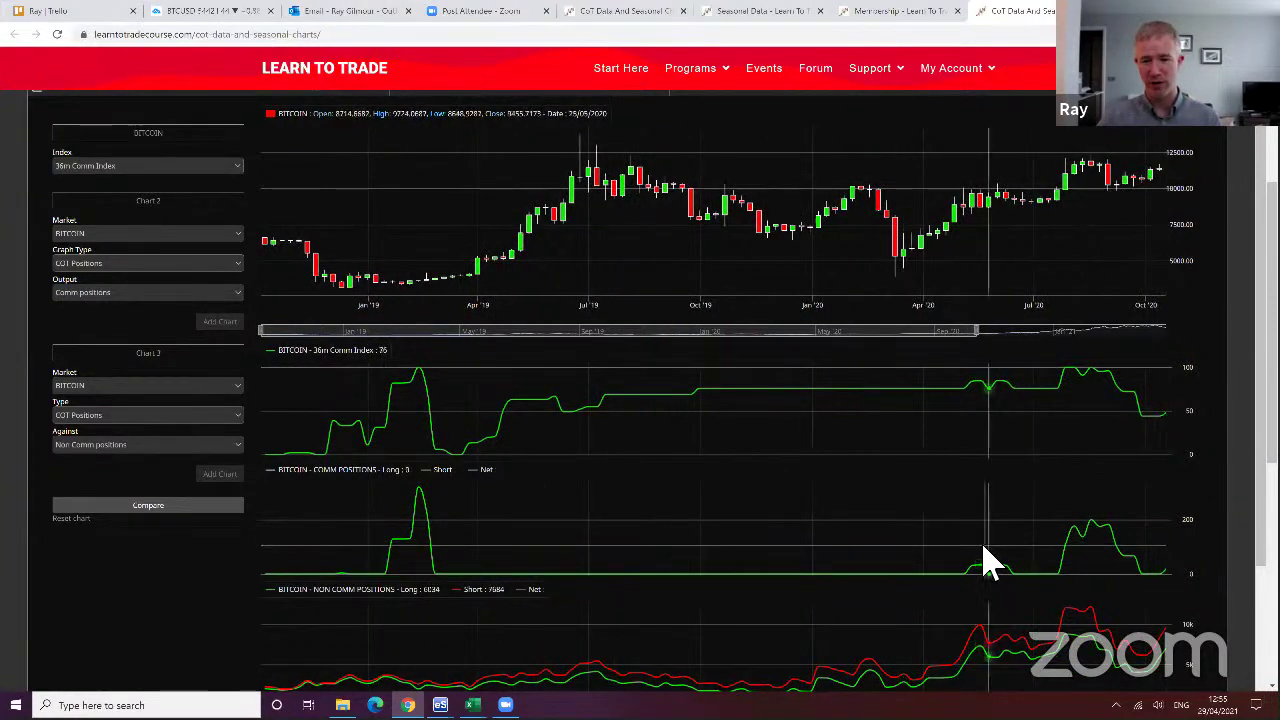
pyautogui.moveTo(978, 332); pyautogui.dragTo(998, 332)
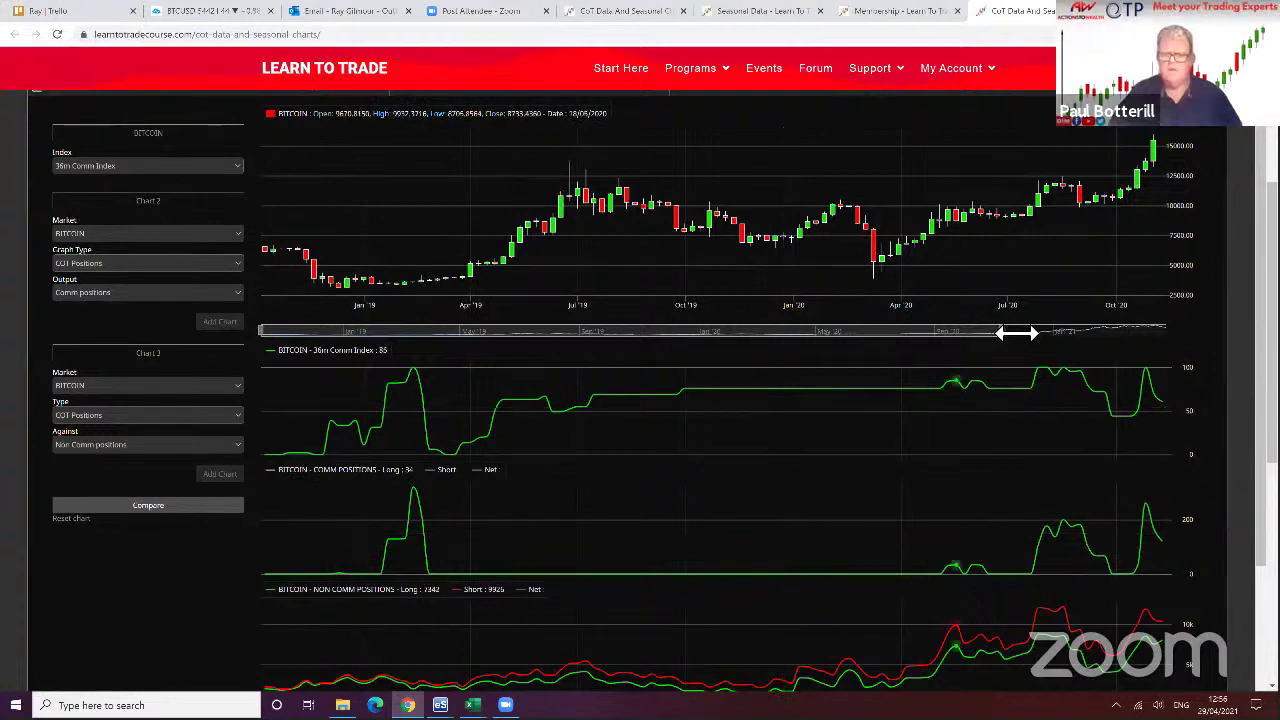
pyautogui.moveTo(1011, 331); pyautogui.dragTo(1023, 337)
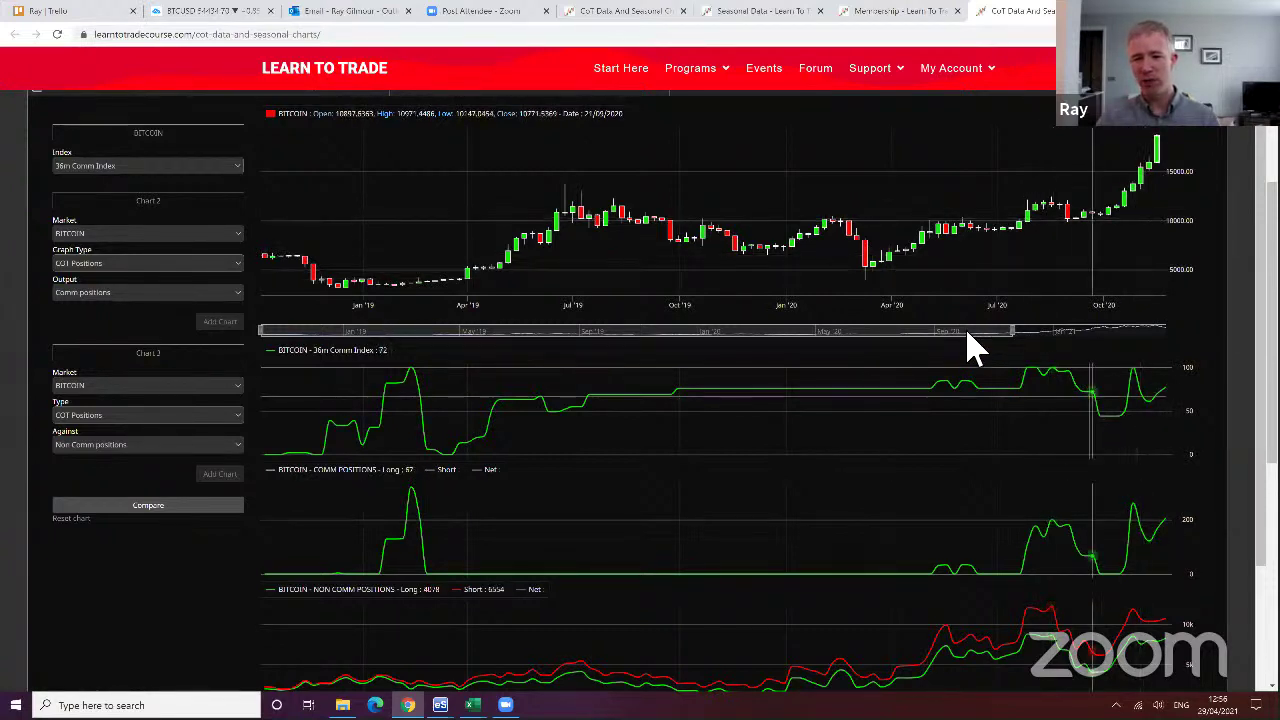
pyautogui.moveTo(997, 333); pyautogui.dragTo(1050, 331)
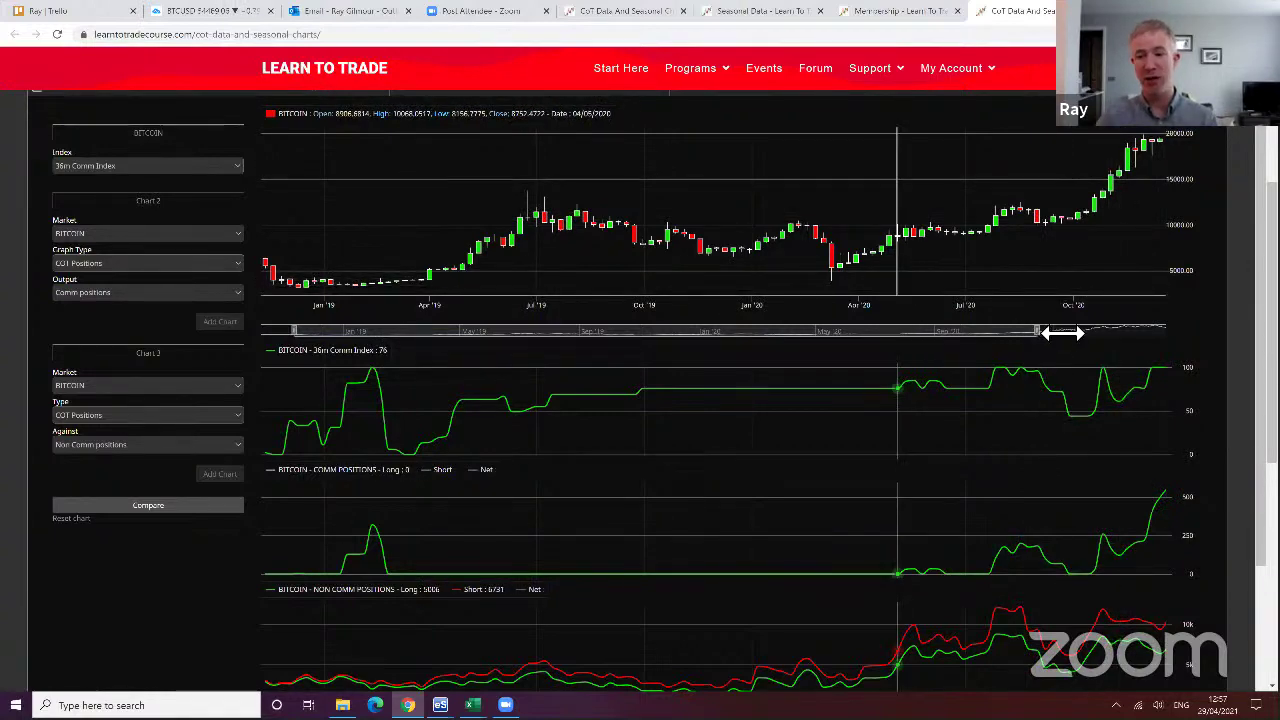
pyautogui.moveTo(1077, 331); pyautogui.dragTo(1174, 331)
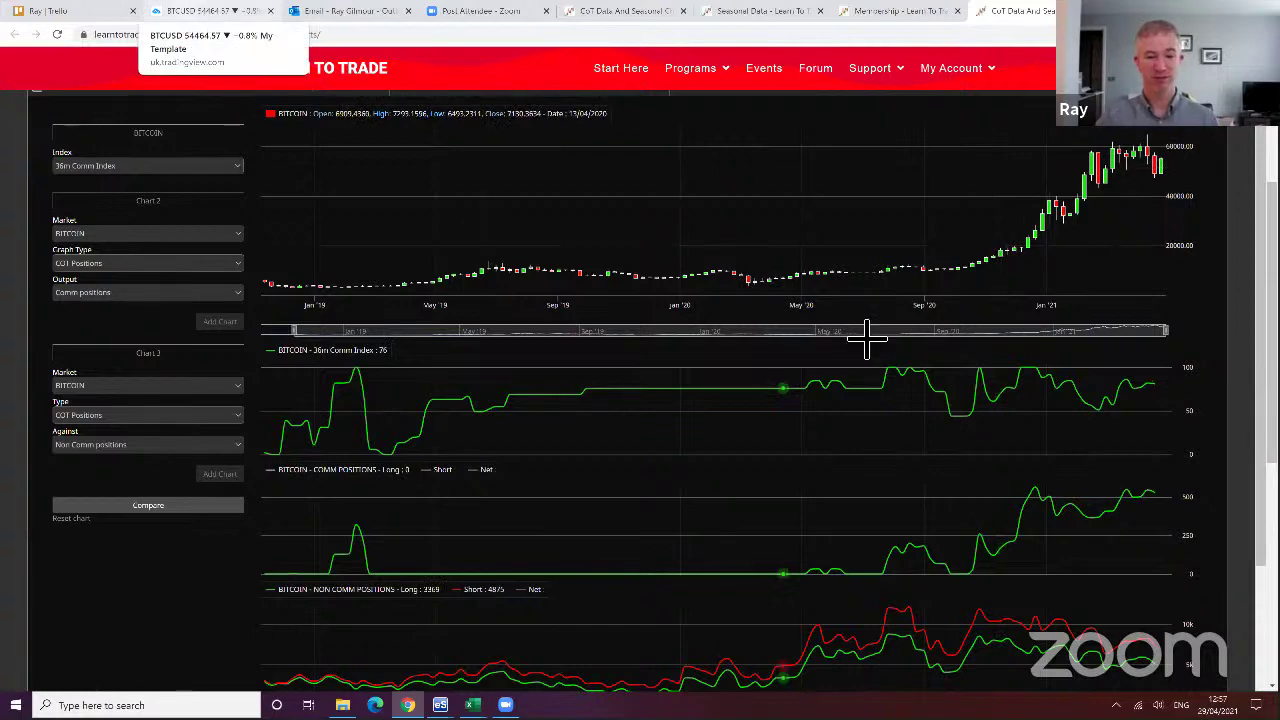
# Switch to TradingView and examine BTCUSD's rise from October 2020 to April 2021 along with the drawn trend lines
pyautogui.hotkey('ctrl', '2')
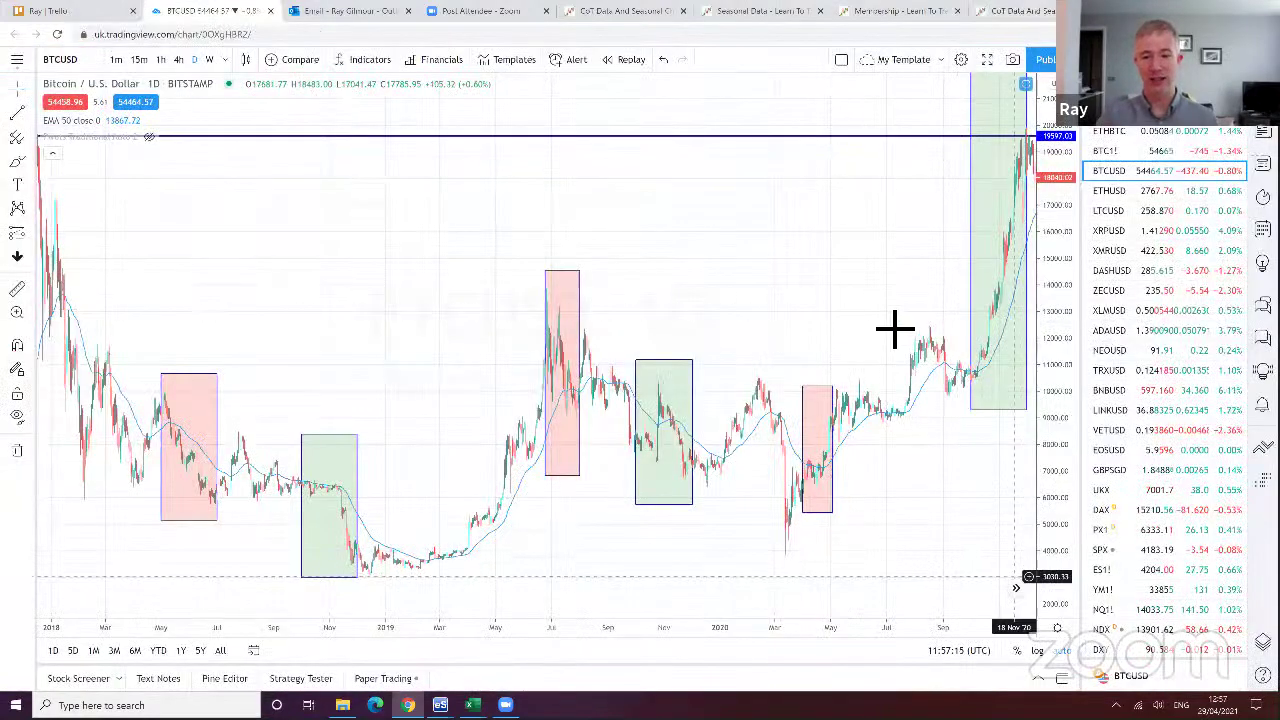
pyautogui.scroll(-5, 877, 237)
pyautogui.scroll(5, 829, 271)
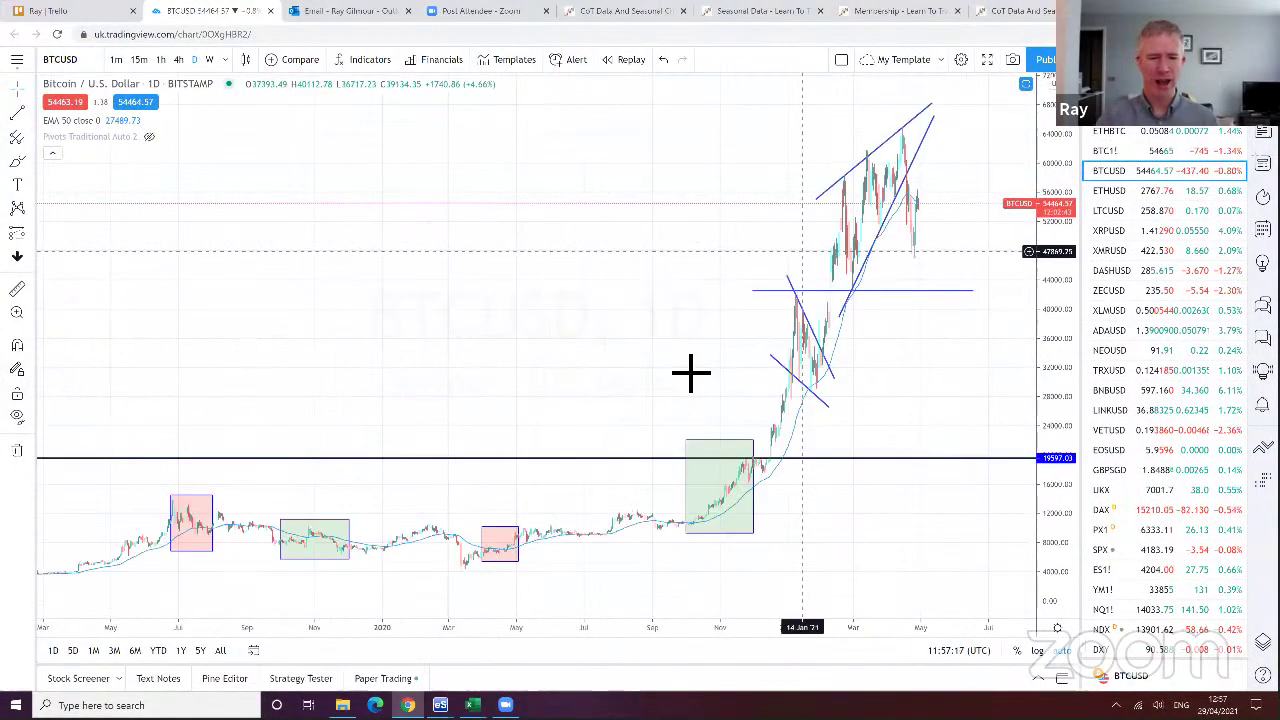
pyautogui.scroll(4, 690, 372)
pyautogui.moveTo(694, 320); pyautogui.dragTo(715, 190)
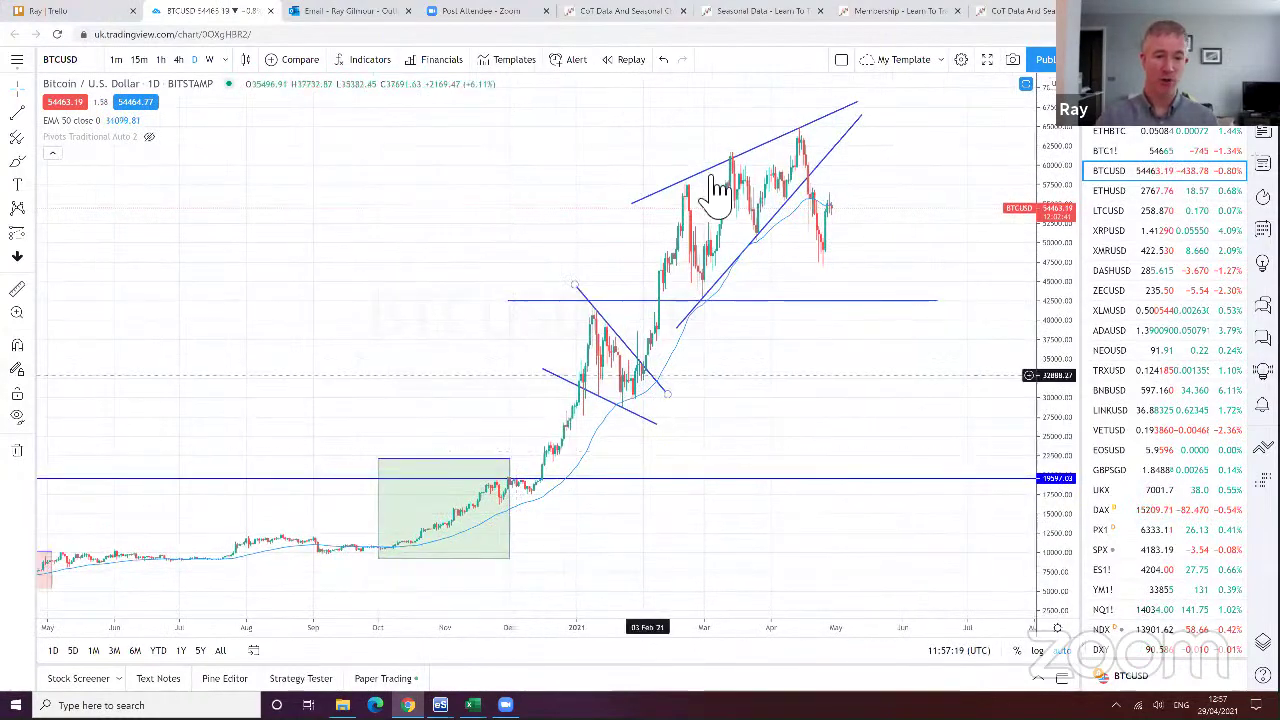
pyautogui.scroll(3, 446, 200)
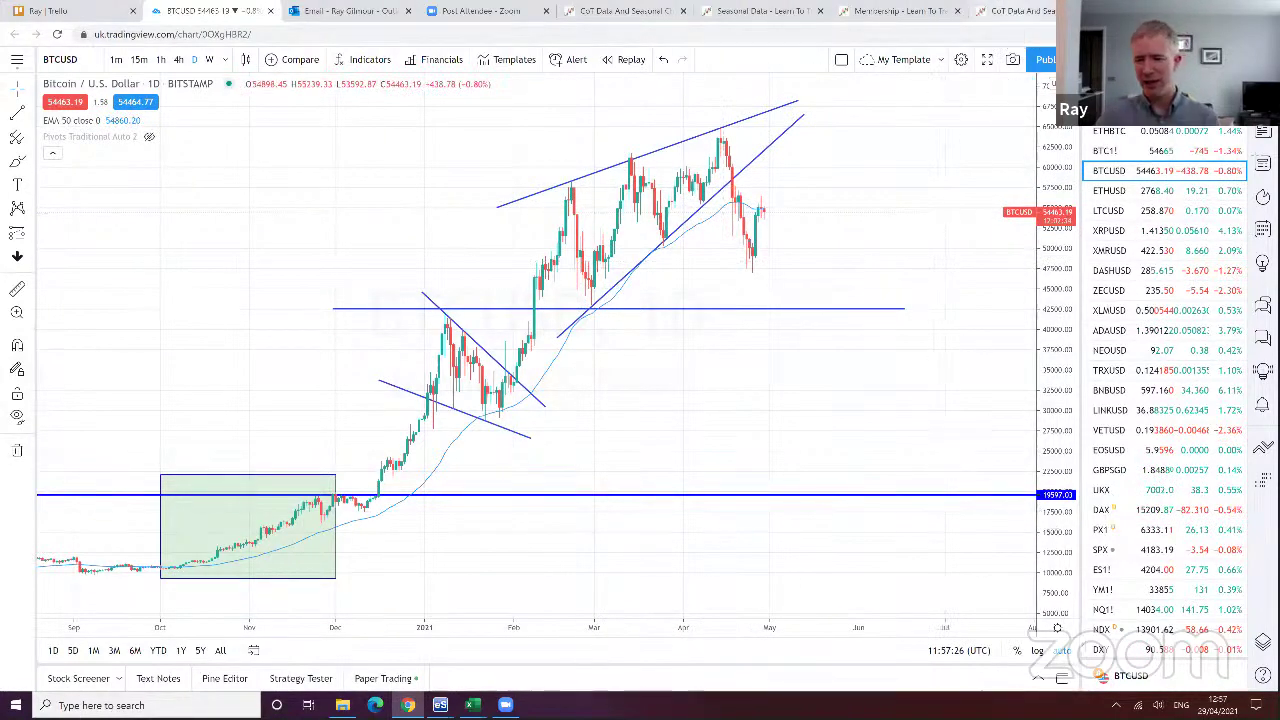
# Return to the CoT page and examine Bitcoin's recent commercial Long positions against its price and non-commercial positions
pyautogui.click(1015, 10)
pyautogui.scroll(-1, 1129, 457)
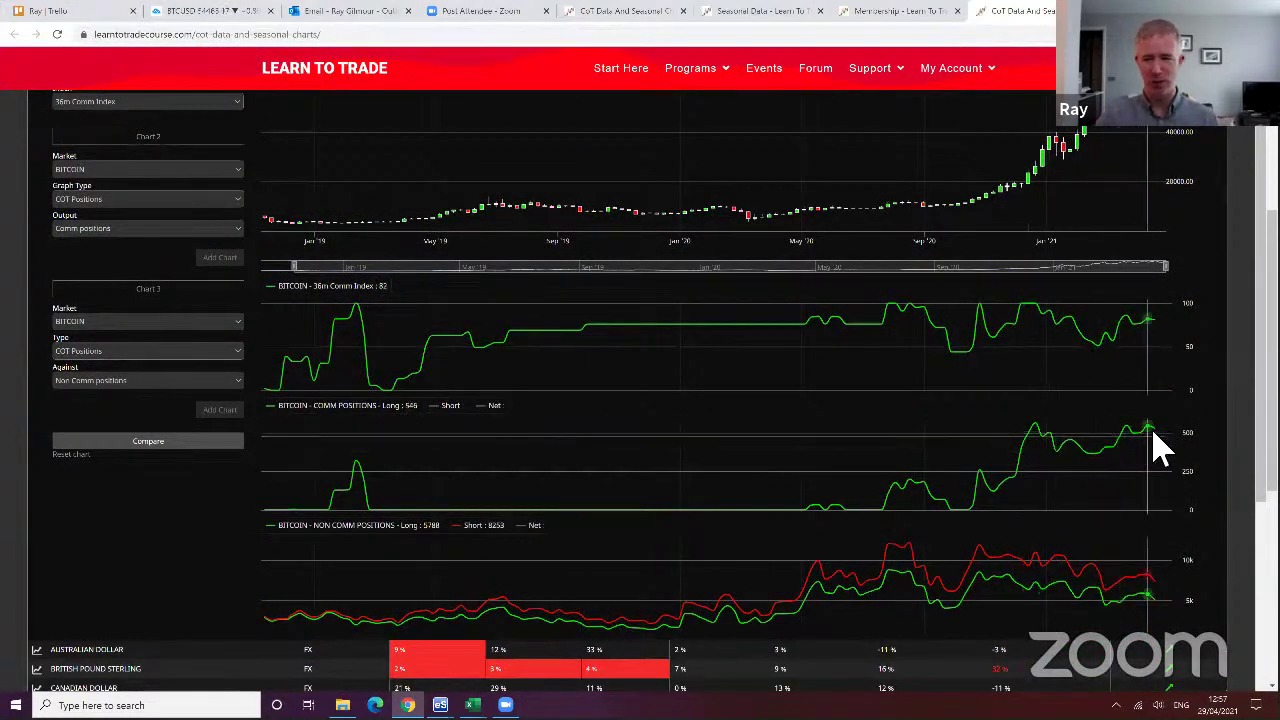
pyautogui.scroll(1, 1229, 380)
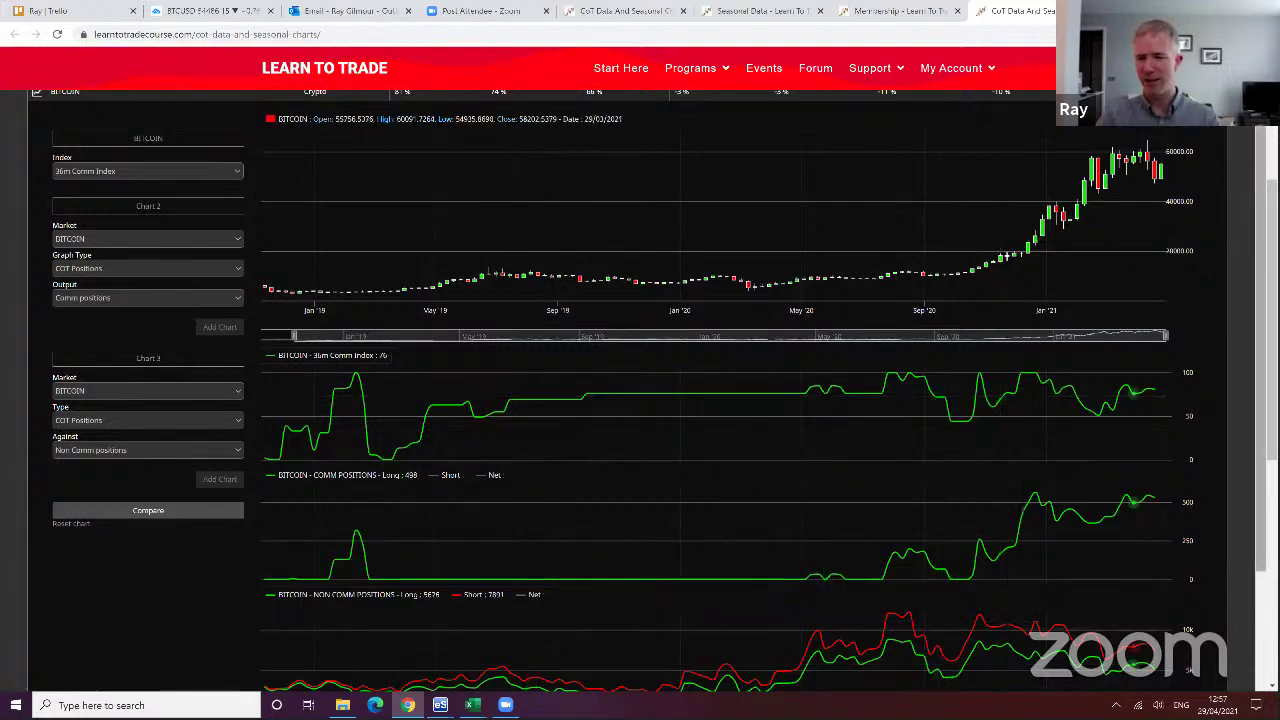
pyautogui.scroll(-1, 654, 393)
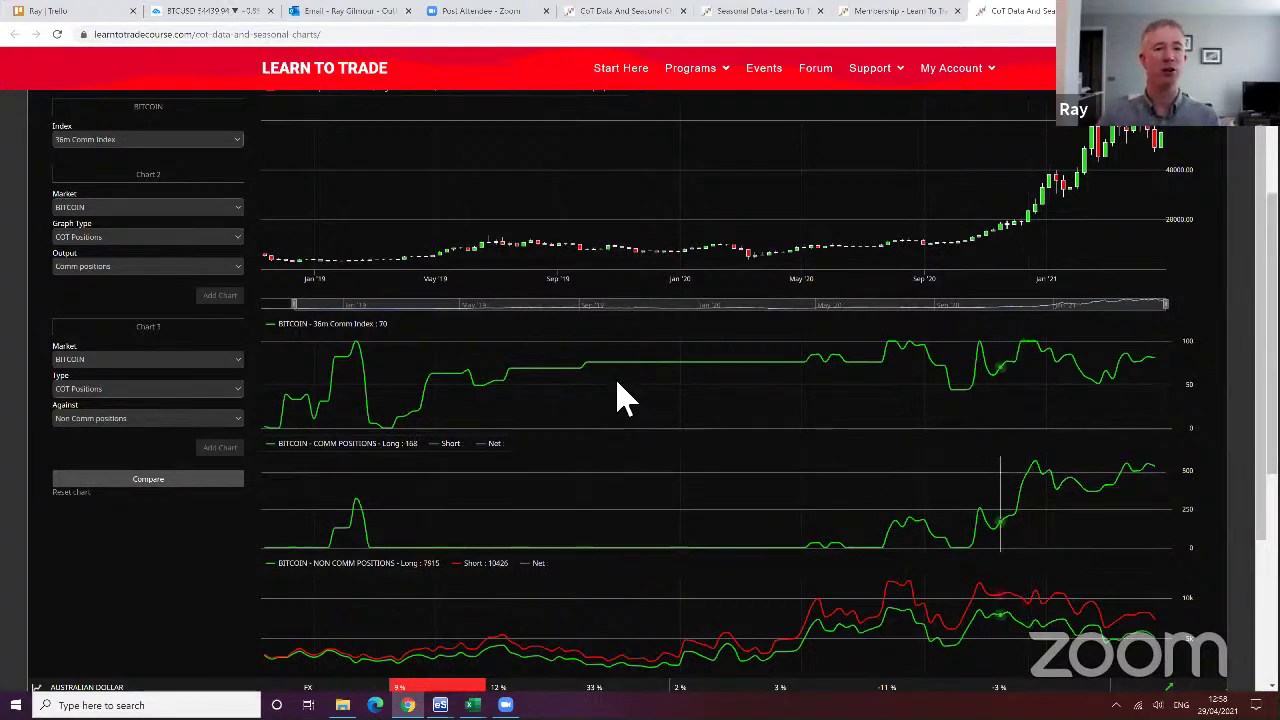
# Close Bitcoin's CoT charts and open its seasonal chart from the index grid
pyautogui.scroll(3, 28, 250)
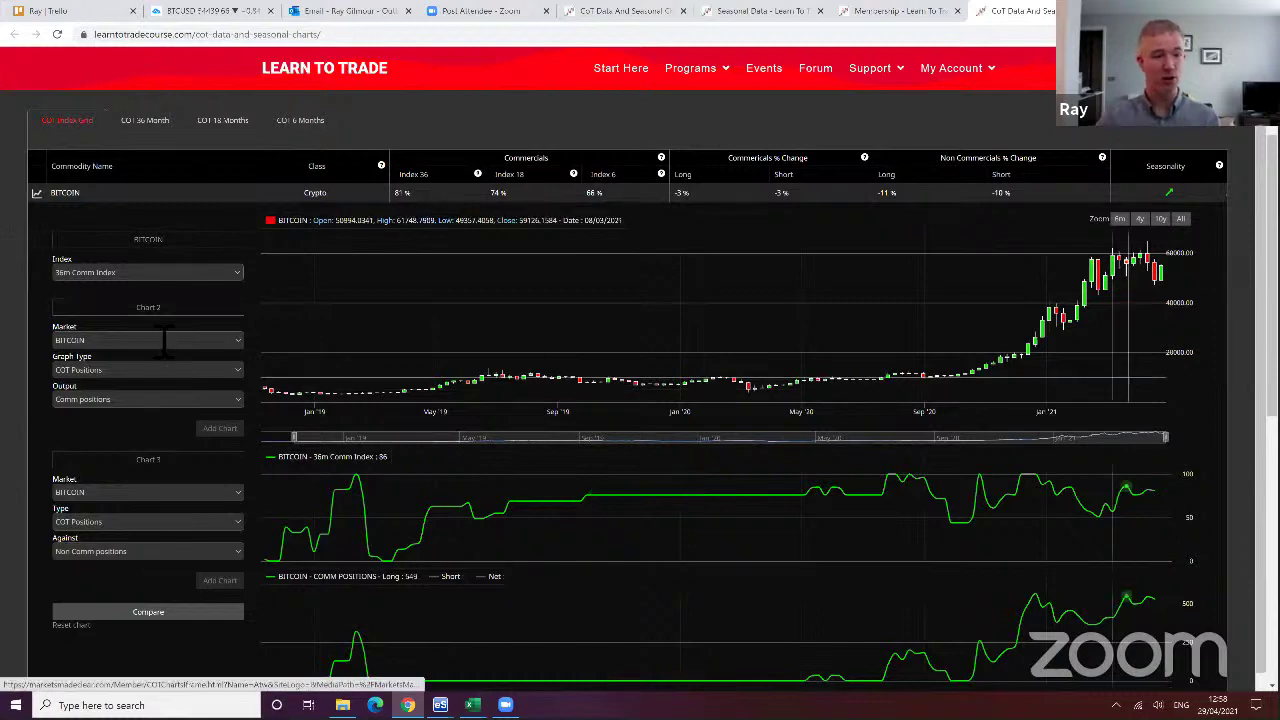
pyautogui.click(36, 194)
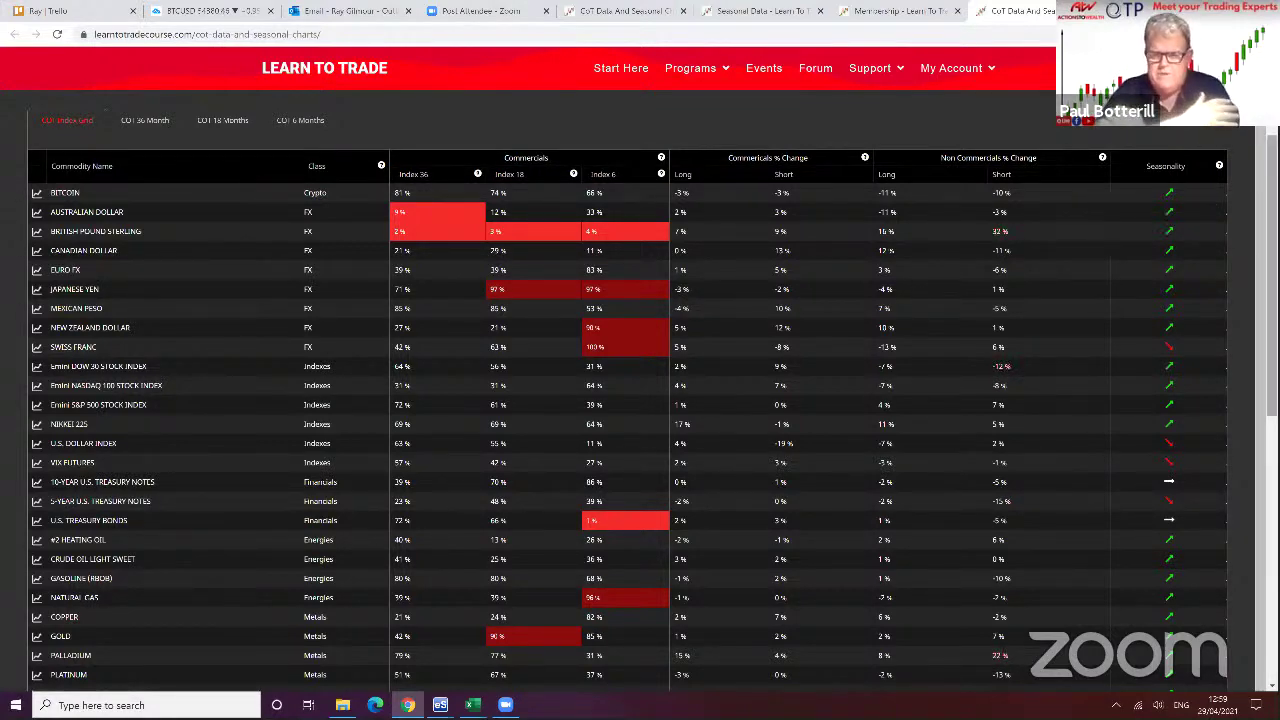
pyautogui.scroll(1, 1268, 260)
pyautogui.scroll(-1, 1270, 260)
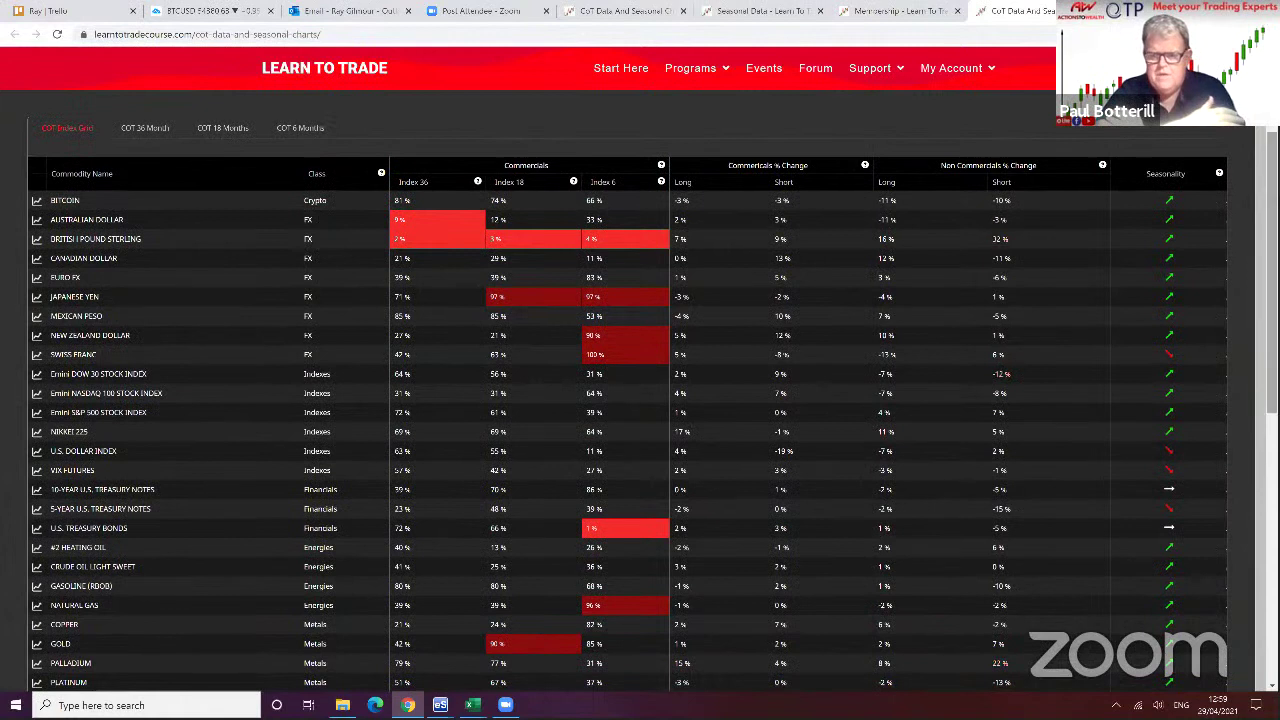
pyautogui.click(1172, 204)
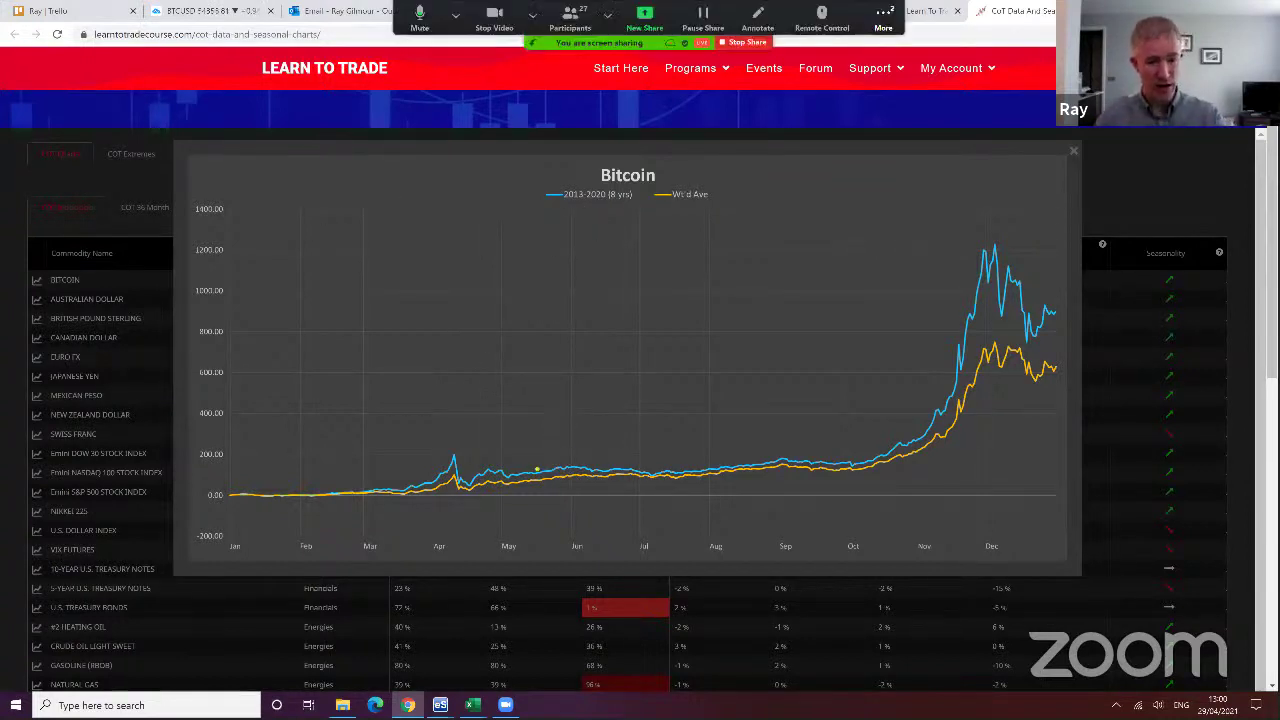
# Annotate Bitcoin's seasonal chart by circling the April spike and the early July dip and marking the September-to-December rise
pyautogui.moveTo(455, 432)
pyautogui.mouseDown()
pyautogui.moveTo(494, 502)
pyautogui.moveTo(418, 418)
pyautogui.mouseUp()
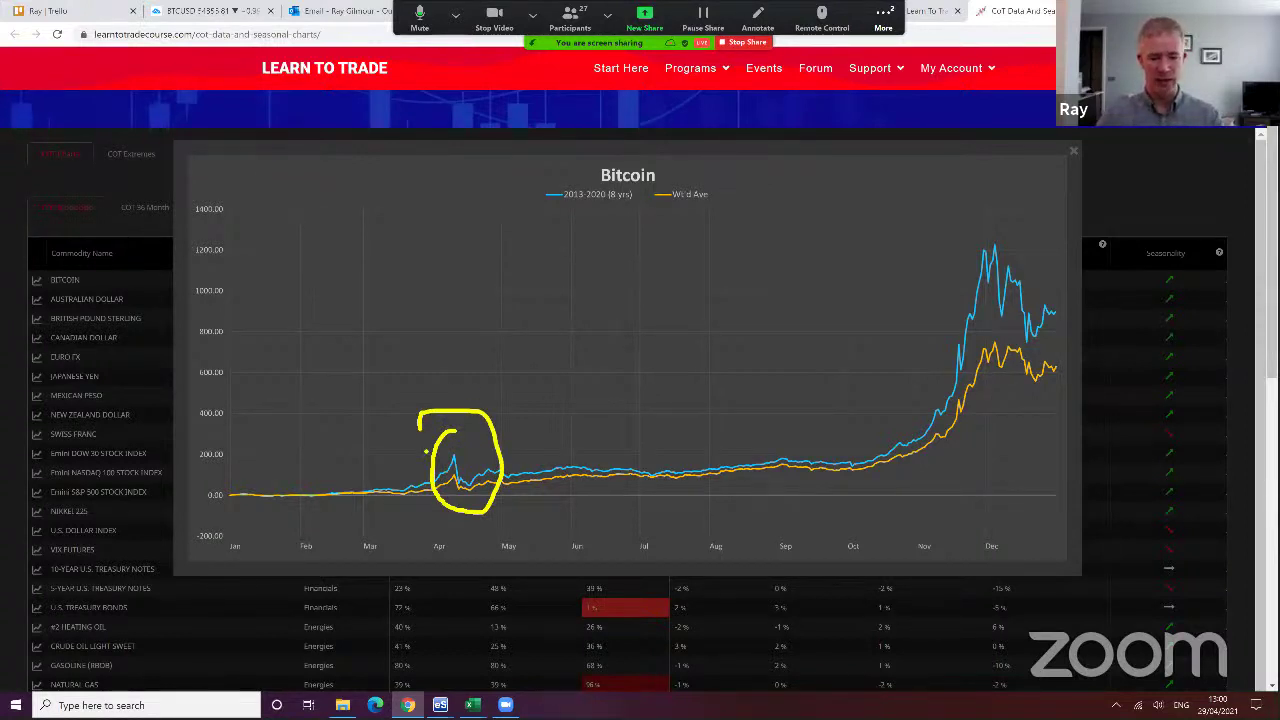
pyautogui.moveTo(671, 453)
pyautogui.mouseDown()
pyautogui.moveTo(668, 498)
pyautogui.moveTo(648, 460)
pyautogui.mouseUp()
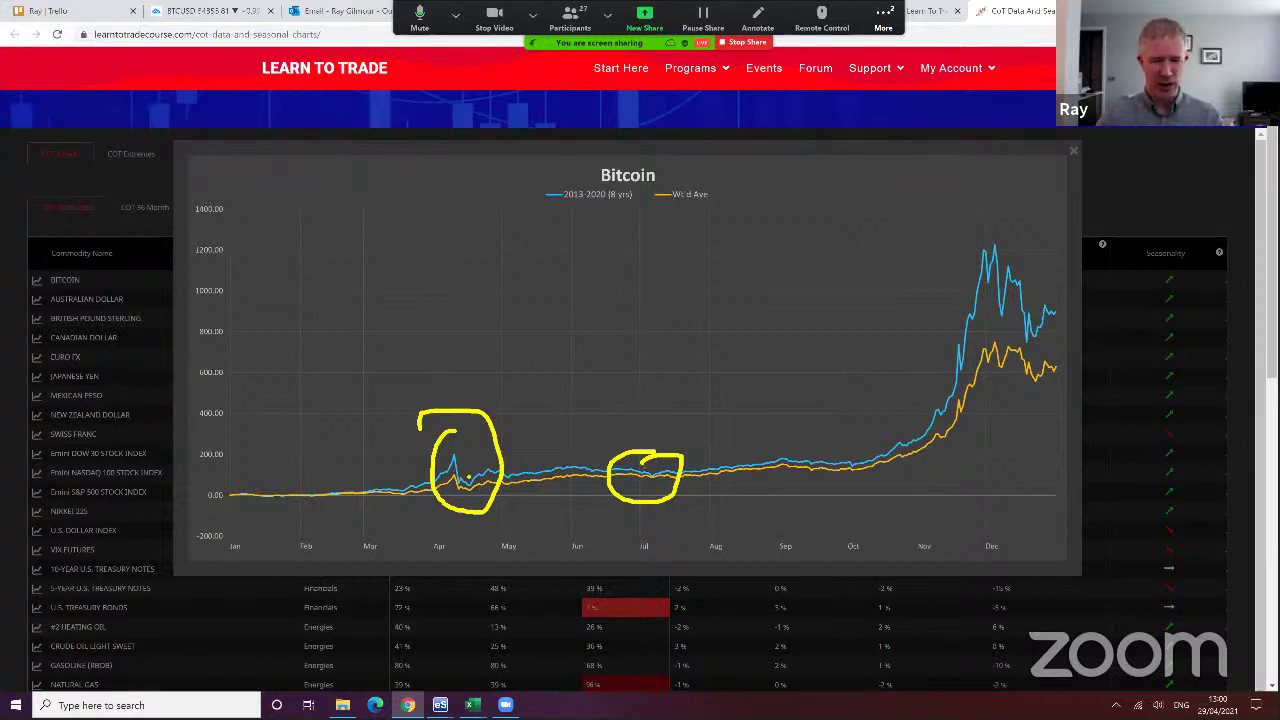
pyautogui.moveTo(800, 476)
pyautogui.mouseDown()
pyautogui.moveTo(956, 418)
pyautogui.moveTo(993, 257)
pyautogui.mouseUp()
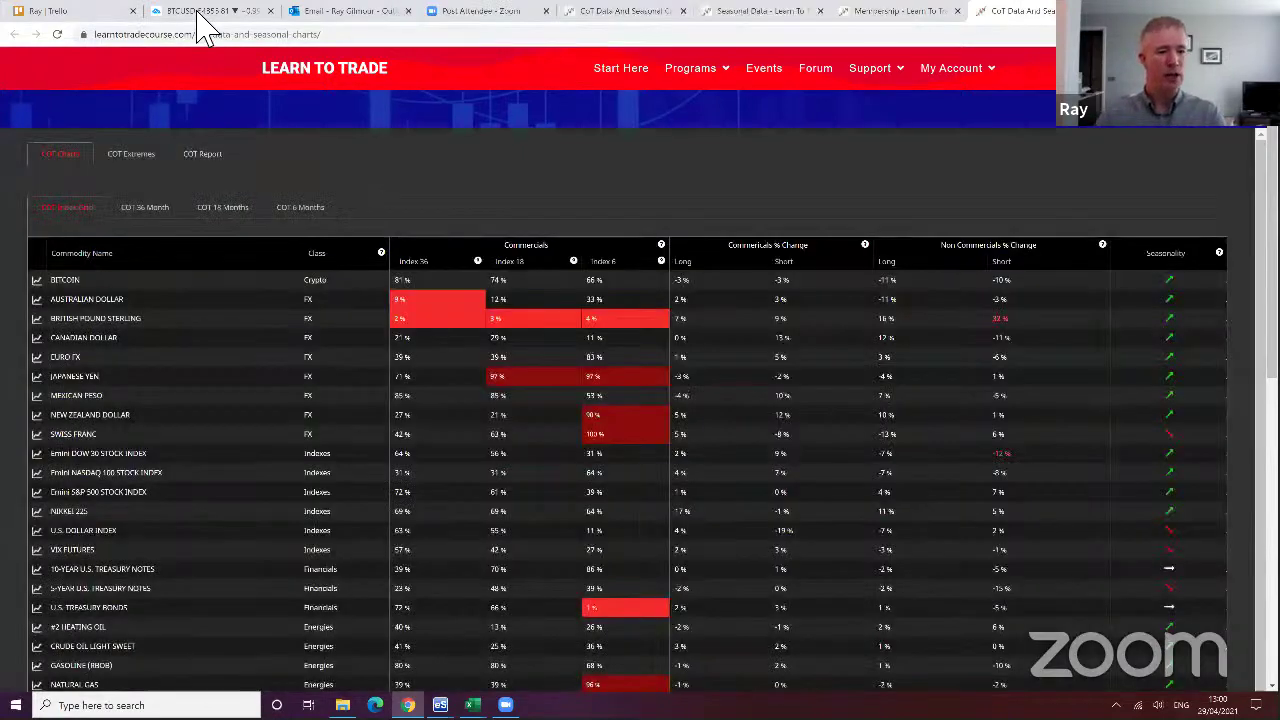
# Switch to TradingView and examine BTCUSD's shaded seasonal periods across the daily price history from 2014 to 2021
pyautogui.click(200, 12)
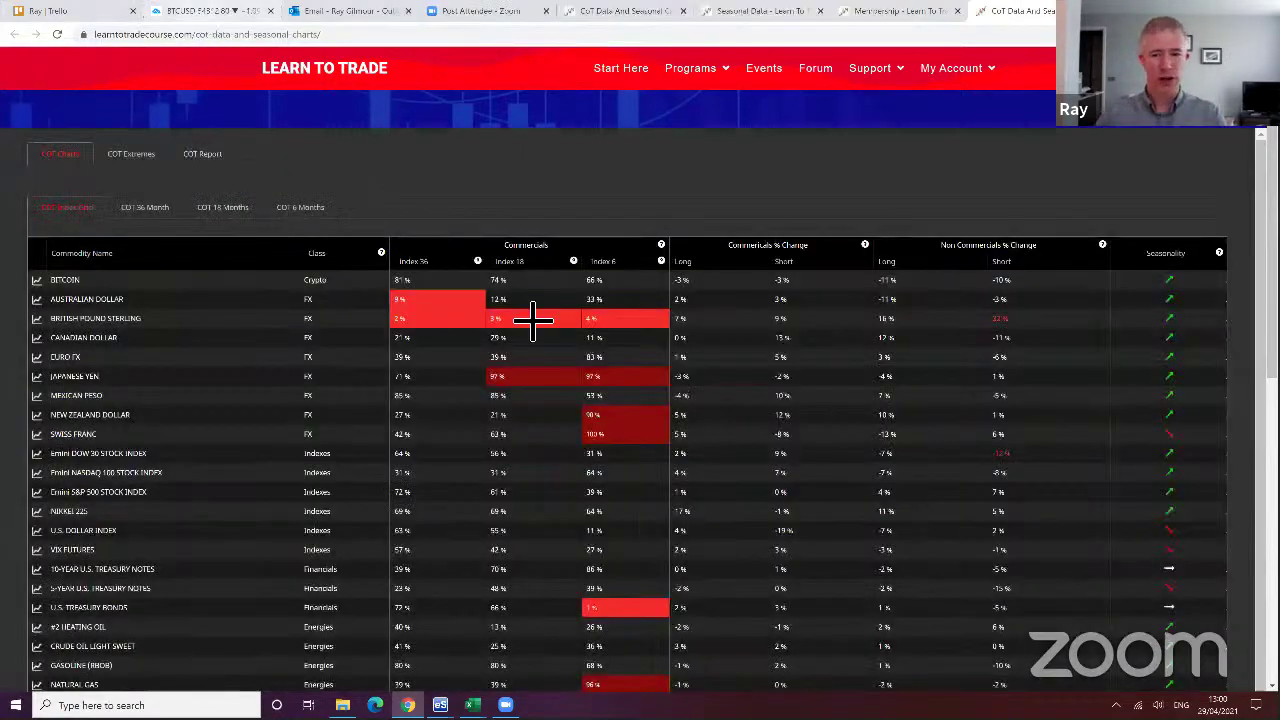
pyautogui.scroll(-6, 866, 440)
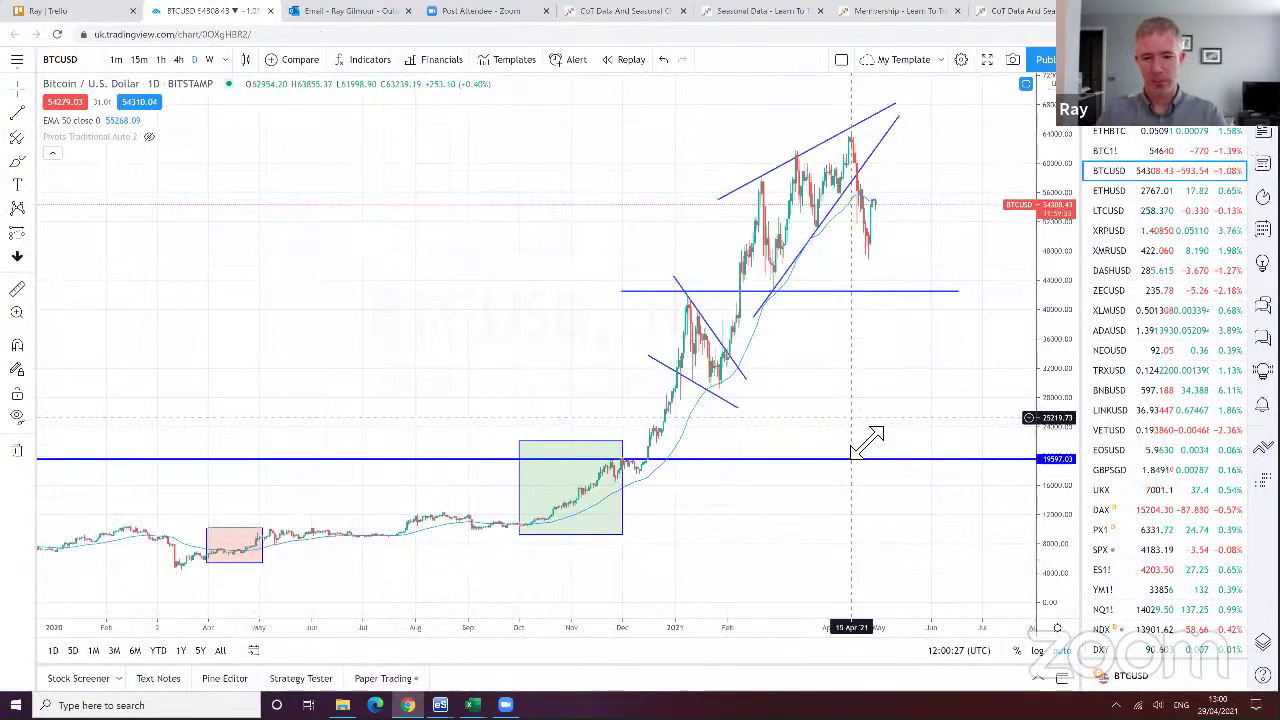
pyautogui.scroll(-5, 786, 363)
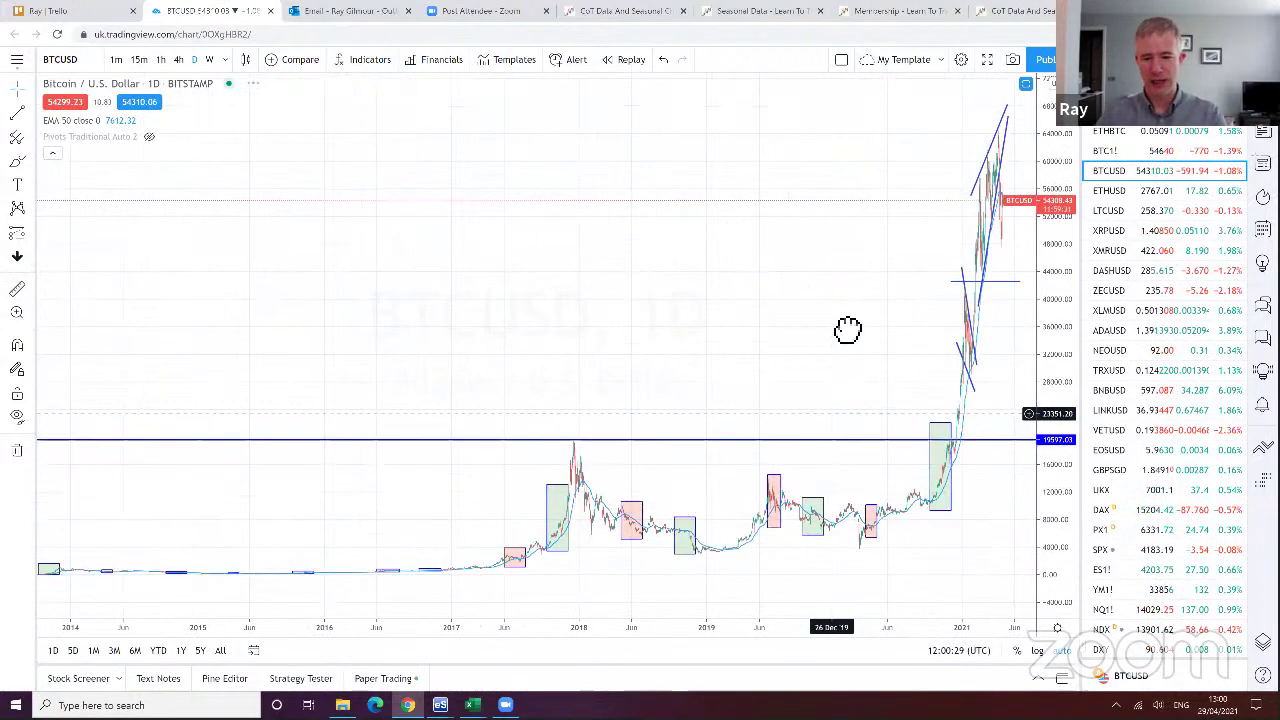
pyautogui.moveTo(792, 321); pyautogui.dragTo(740, 328)
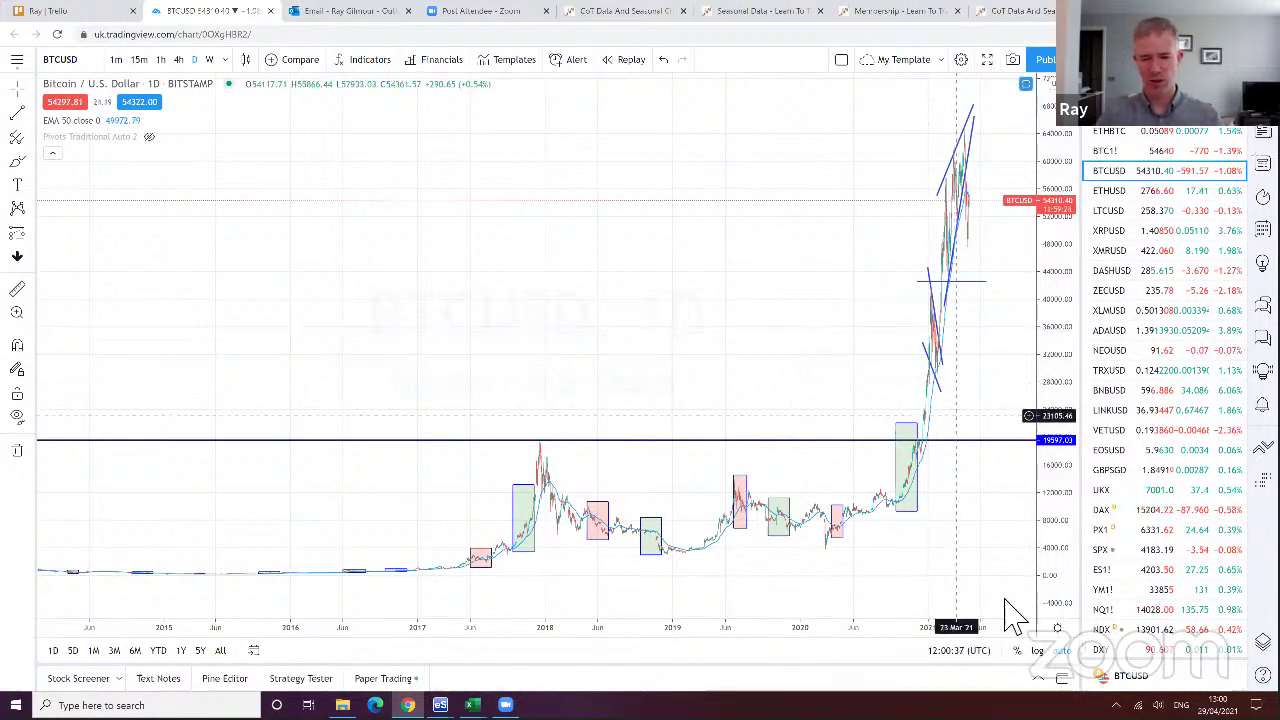
# Set the BTCUSD price axis to a logarithmic scale and bring the earliest shaded seasonal periods from 2013 into view
pyautogui.hotkey('alt', 'l')
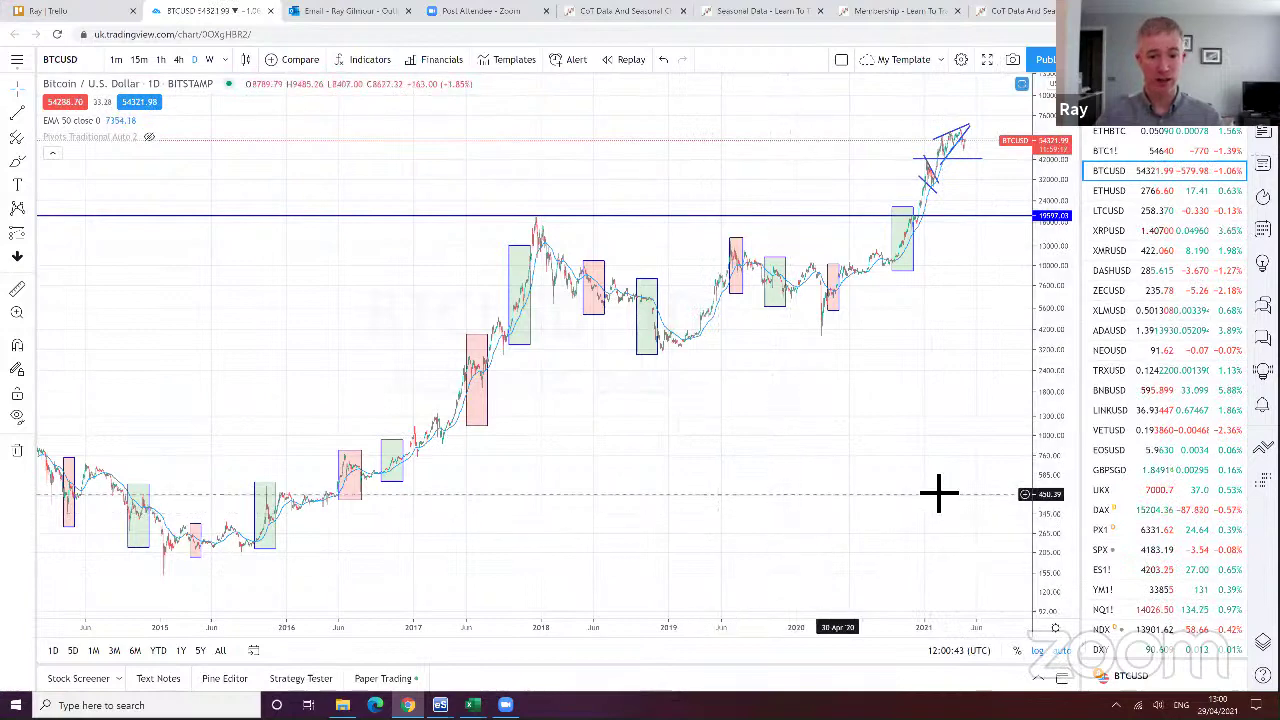
pyautogui.moveTo(688, 491); pyautogui.dragTo(845, 465)
pyautogui.hscroll(-5, 994, 403)
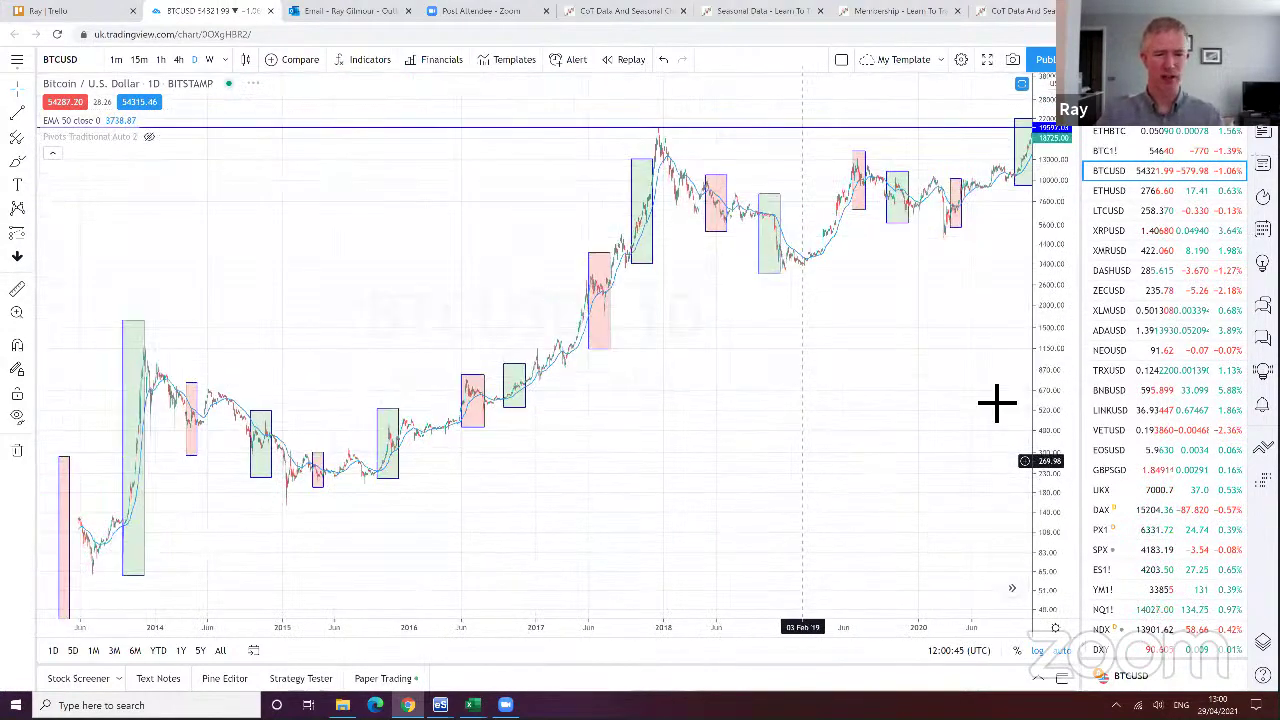